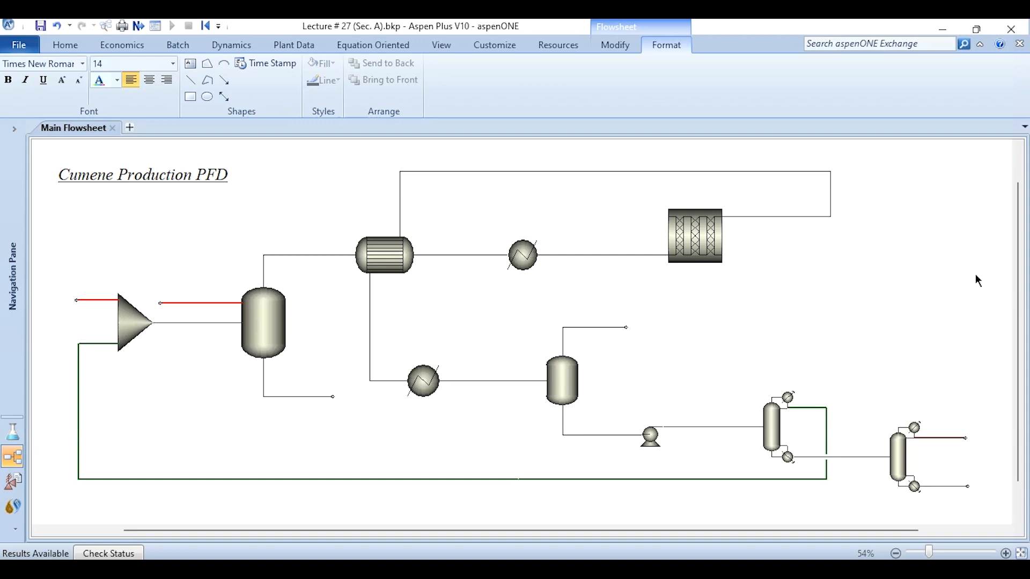
Examine the finished cumene production flowsheet from the feeds and mixer through the reactor to the distillation columns and recycle stream.
{"action": "left_click_drag", "start_coordinate": [930, 553], "coordinate": [935, 553]}
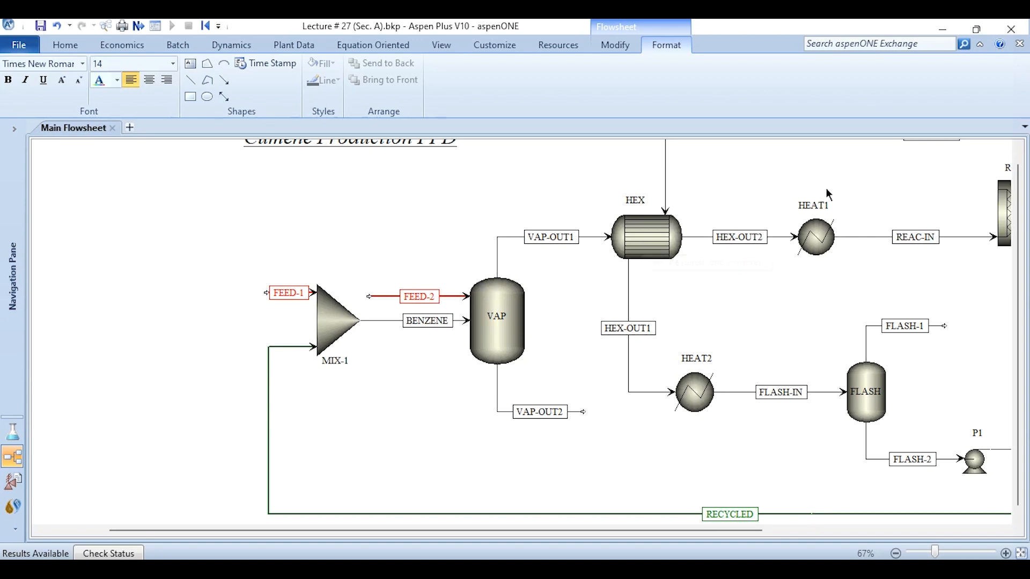
{"action": "scroll", "coordinate": [751, 289], "scroll_direction": "right", "scroll_amount": 1}
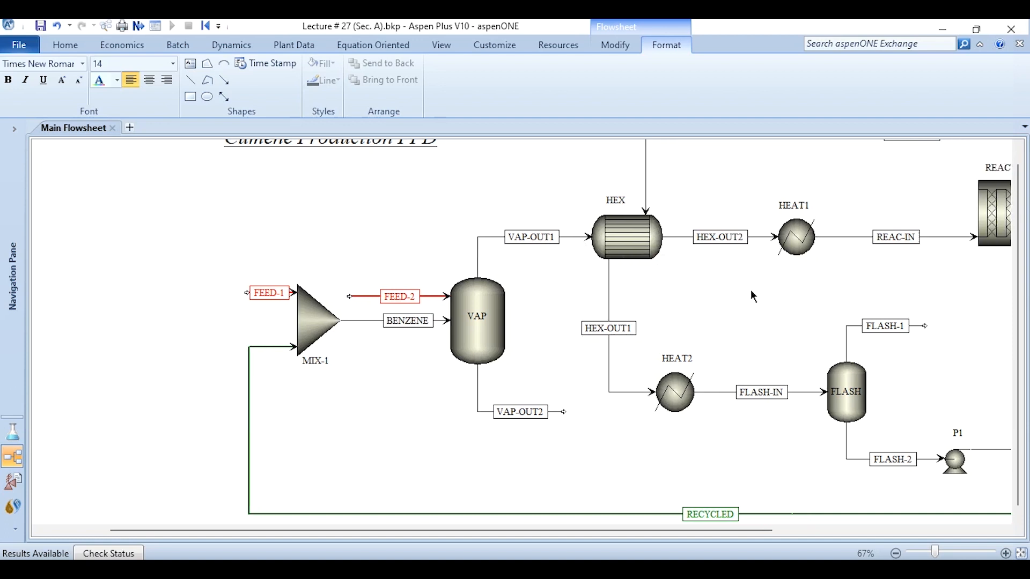
{"action": "scroll", "coordinate": [751, 289], "scroll_direction": "right", "scroll_amount": 10}
{"action": "scroll", "coordinate": [751, 290], "scroll_direction": "up", "scroll_amount": 2}
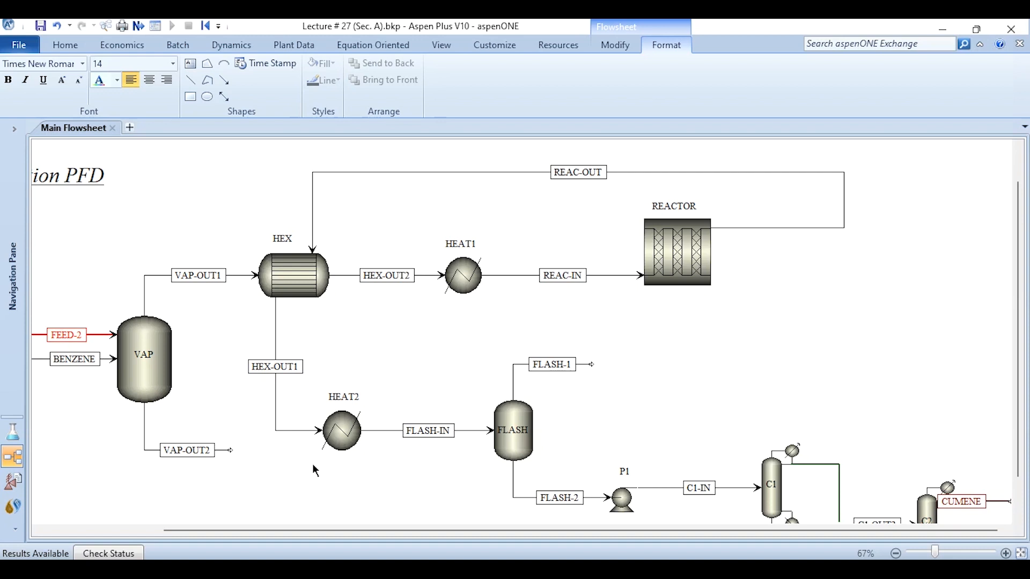
{"action": "scroll", "coordinate": [399, 334], "scroll_direction": "down", "scroll_amount": 3}
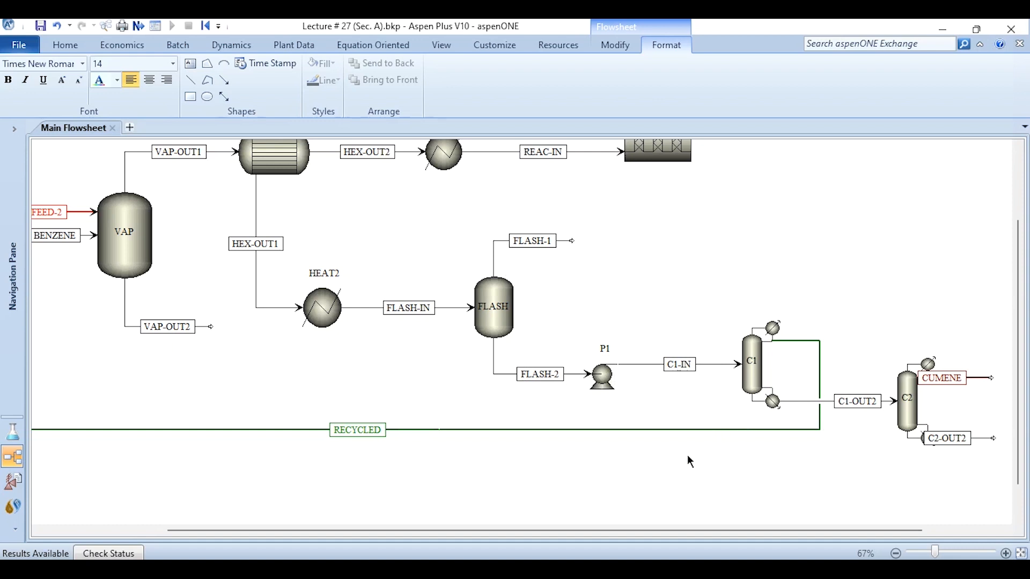
{"action": "scroll", "coordinate": [687, 456], "scroll_direction": "left", "scroll_amount": 3}
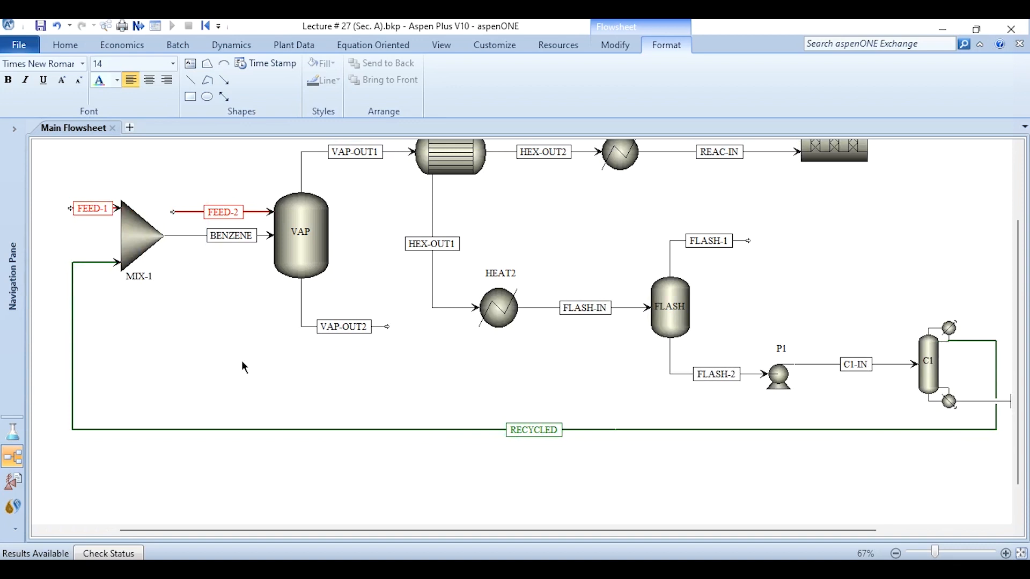
{"action": "scroll", "coordinate": [242, 361], "scroll_direction": "right", "scroll_amount": 6}
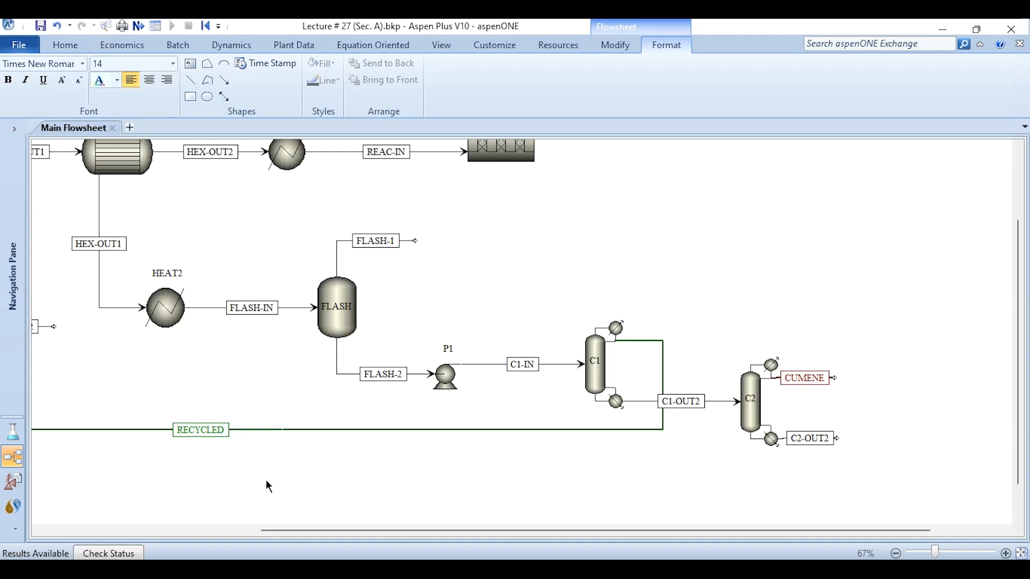
{"action": "scroll", "coordinate": [266, 481], "scroll_direction": "left", "scroll_amount": 10}
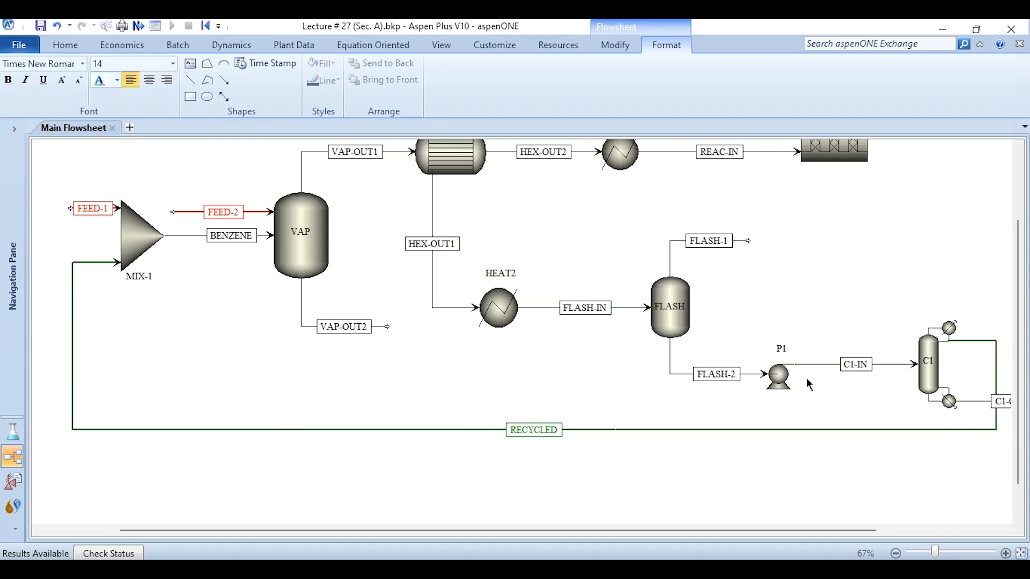
{"action": "scroll", "coordinate": [774, 547], "scroll_direction": "down", "scroll_amount": 3}
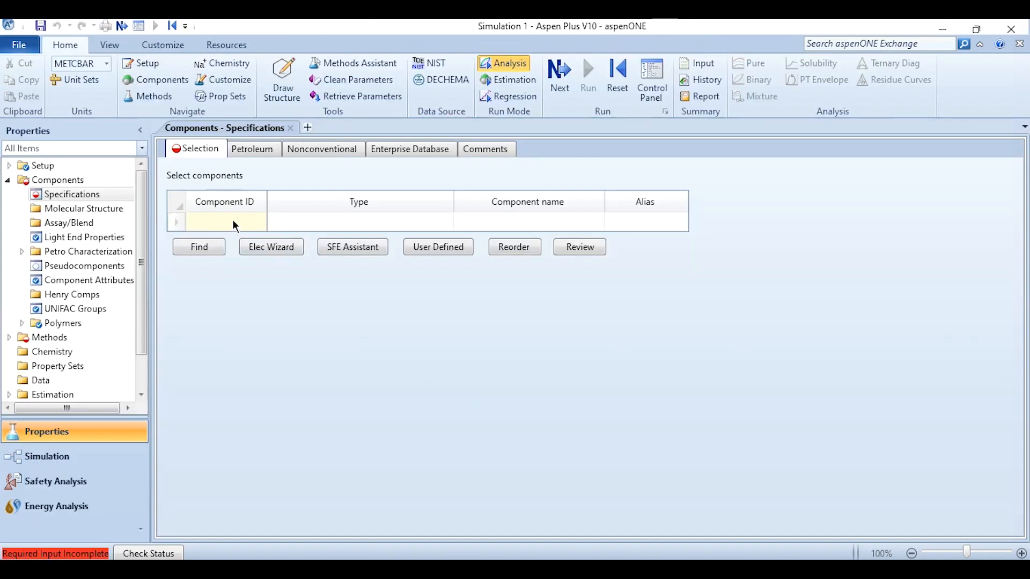
Add benzene, propane and propylene to the component list by component name.
{"action": "left_click", "coordinate": [230, 223]}
{"action": "left_click", "coordinate": [489, 225]}
{"action": "type", "text": "BENZENE"}
{"action": "key", "text": "Return"}
{"action": "left_click", "coordinate": [490, 244]}
{"action": "type", "text": "PROPANE"}
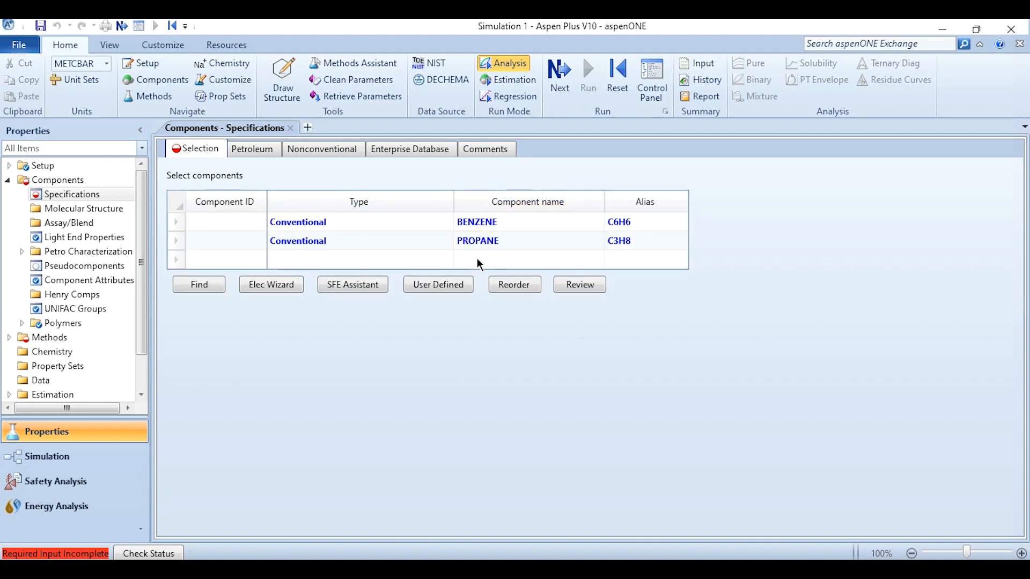
{"action": "left_click", "coordinate": [477, 260]}
{"action": "type", "text": "PROPYLENE"}
{"action": "key", "text": "Return"}
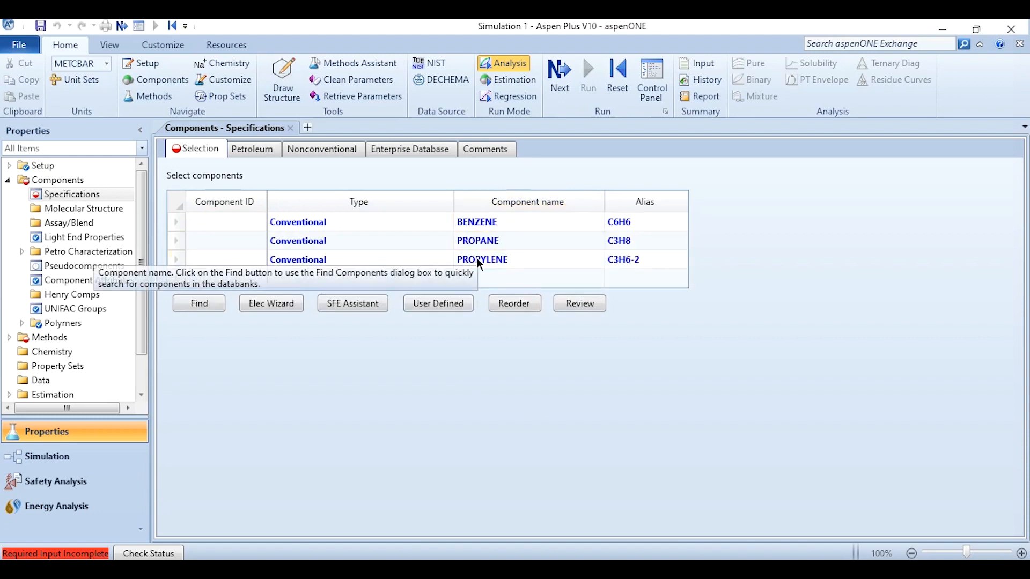
Add ISOPROPYLBENZENE by name and P-DIISOPROPYLBENZENE by its alias C12H18-D2 to the component list.
{"action": "type", "text": "ISOPROPY"}
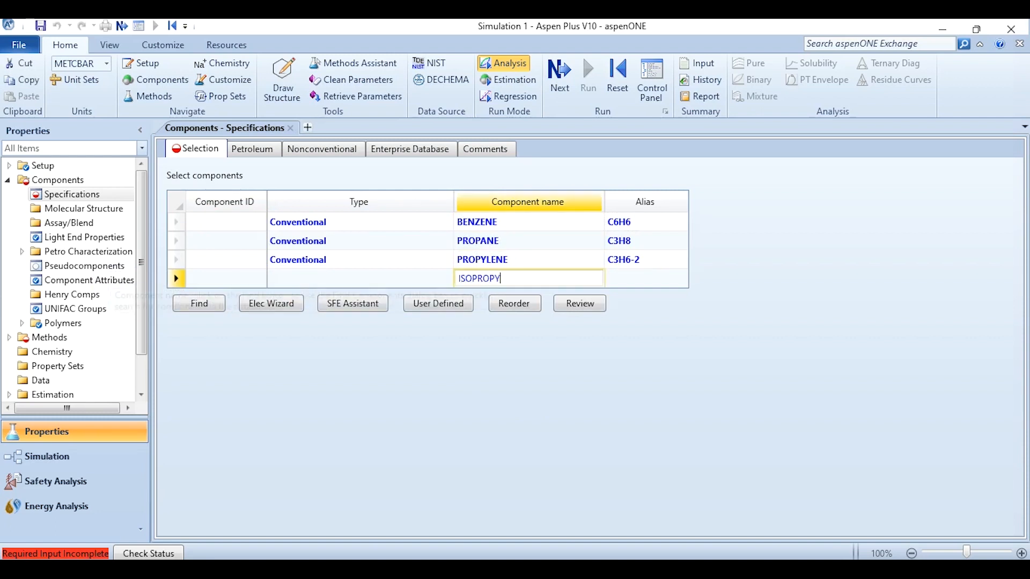
{"action": "type", "text": "LBENZENE"}
{"action": "key", "text": "Return"}
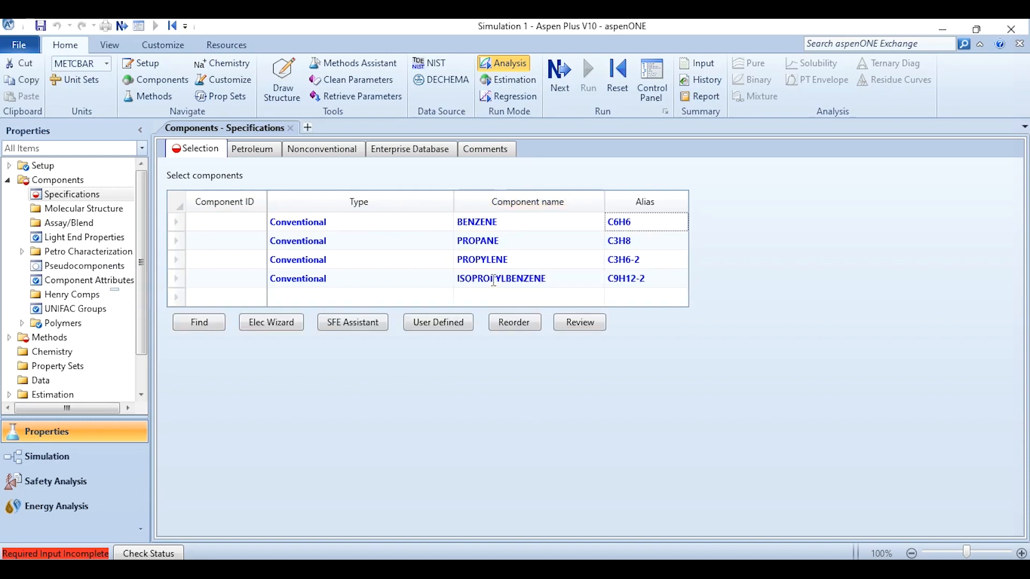
{"action": "key", "text": "Tab"}
{"action": "type", "text": "C12H18-D2"}
{"action": "key", "text": "Return"}
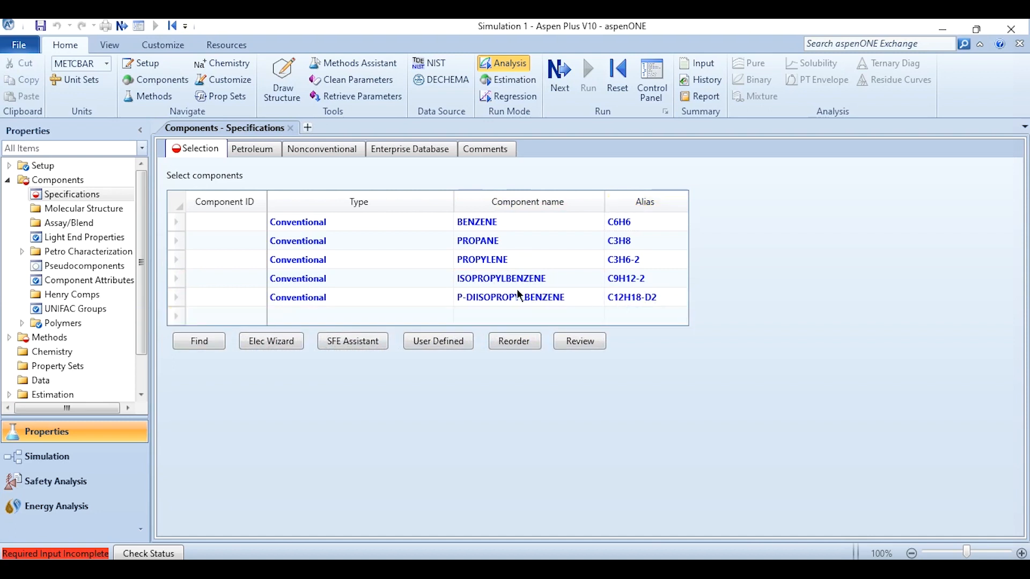
Assign the component IDs BENZENE, PROPANE and PROPYLEN to the first three components.
{"action": "left_click", "coordinate": [242, 229]}
{"action": "type", "text": "BENZENE"}
{"action": "key", "text": "Return"}
{"action": "left_click", "coordinate": [218, 246]}
{"action": "type", "text": "P"}
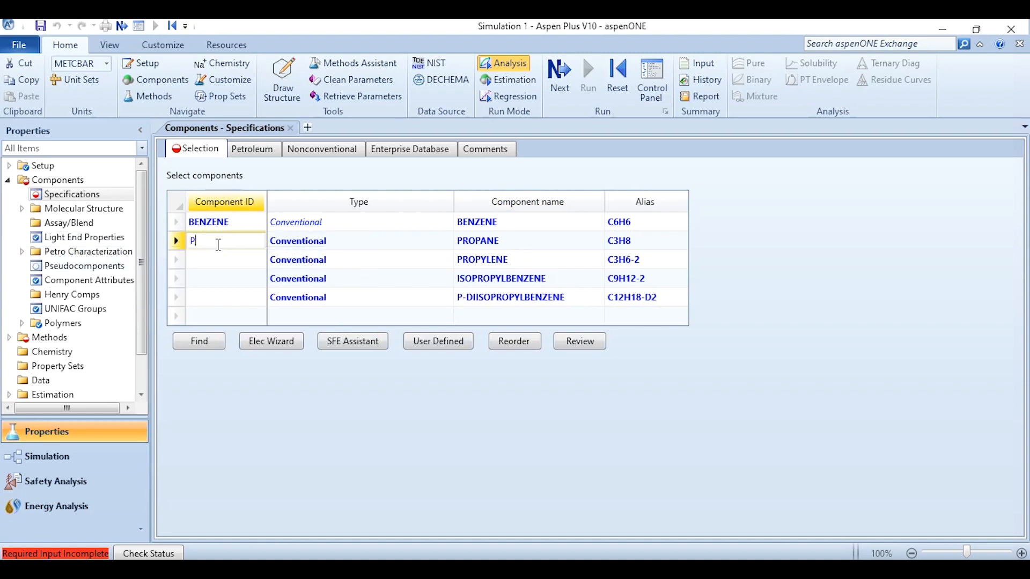
{"action": "type", "text": "ROPANE"}
{"action": "key", "text": "Return"}
{"action": "left_click", "coordinate": [219, 259]}
{"action": "type", "text": "PROPYLEN"}
{"action": "key", "text": "Return"}
Assign the component IDs IPB to isopropylbenzene and PDISB to p-diisopropylbenzene.
{"action": "left_click", "coordinate": [214, 284]}
{"action": "type", "text": "IPB"}
{"action": "key", "text": "Return"}
{"action": "left_click", "coordinate": [214, 315]}
{"action": "left_click", "coordinate": [214, 297]}
{"action": "type", "text": "PDIS"}
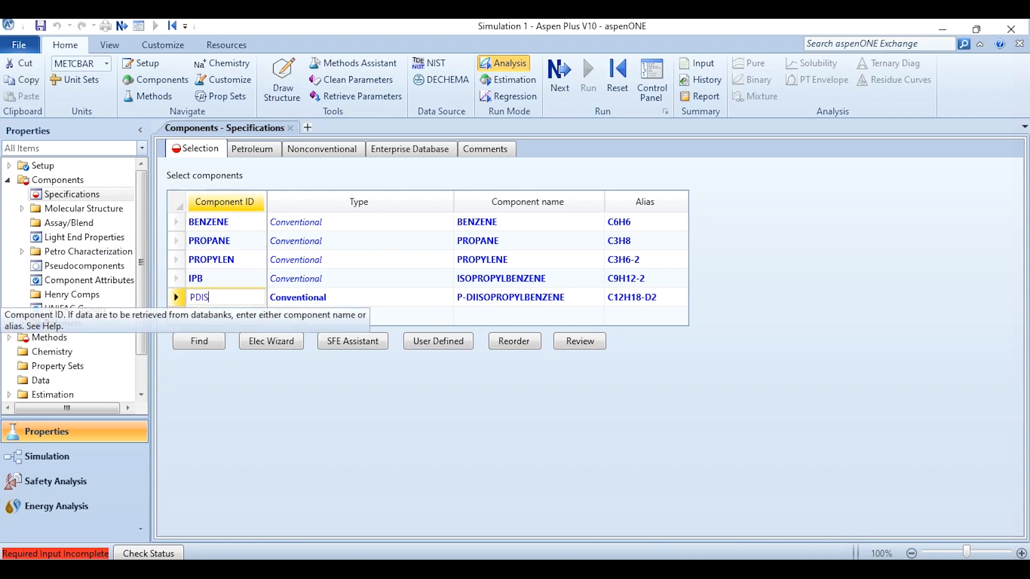
{"action": "type", "text": "B"}
{"action": "key", "text": "Return"}
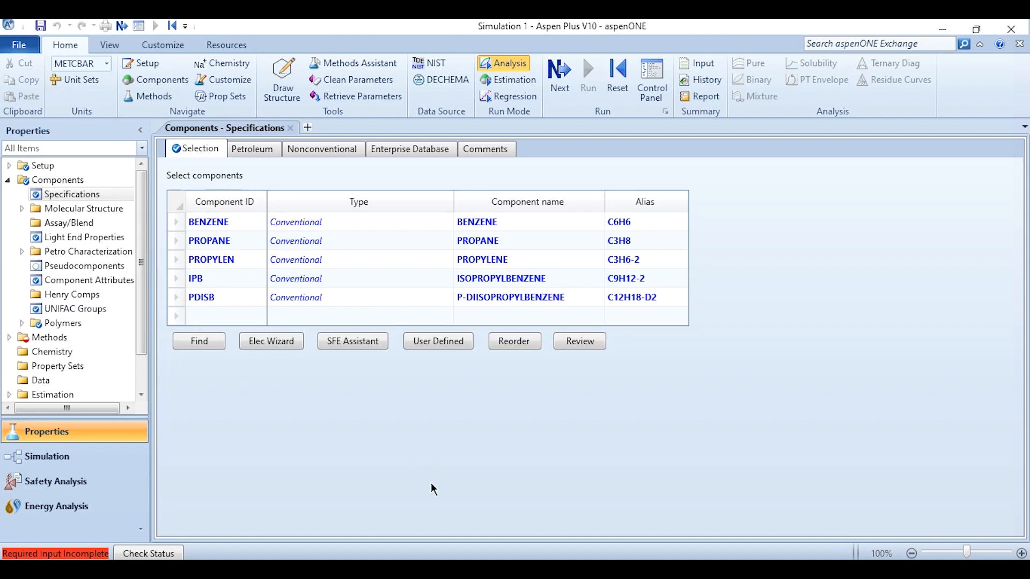
Proceed to the property method specifications and set the base method to NRTL.
{"action": "left_click", "coordinate": [559, 86]}
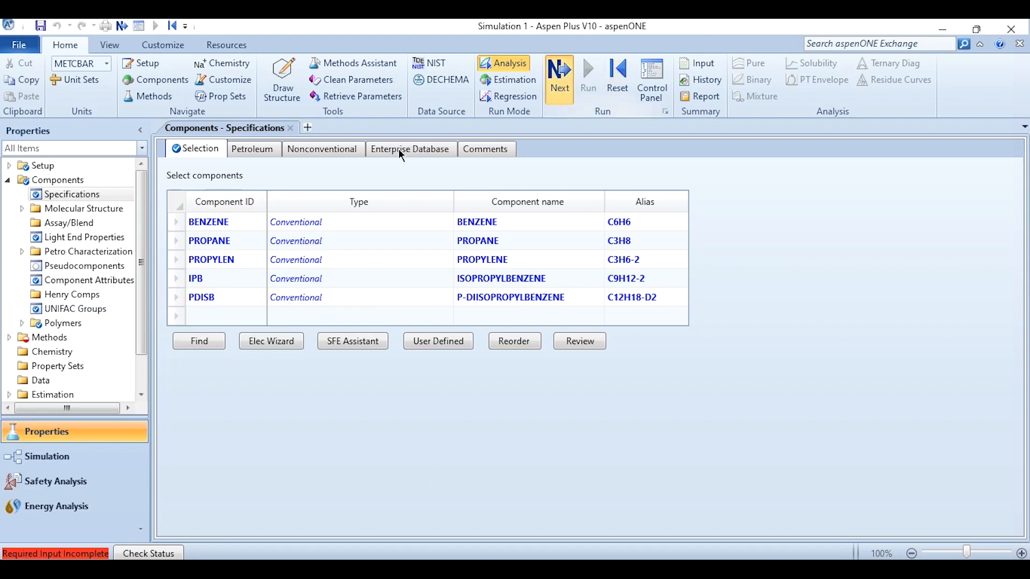
{"action": "left_click", "coordinate": [299, 207]}
{"action": "key", "text": "n"}
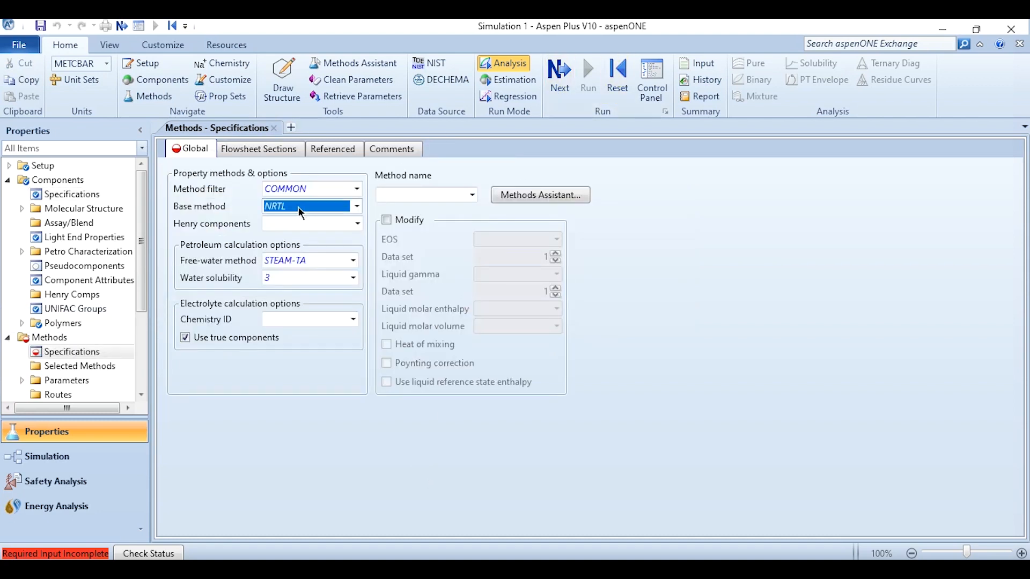
{"action": "key", "text": "Return"}
Estimate the missing NRTL binary interaction parameters using UNIFAC and run the property analysis.
{"action": "left_click", "coordinate": [571, 83]}
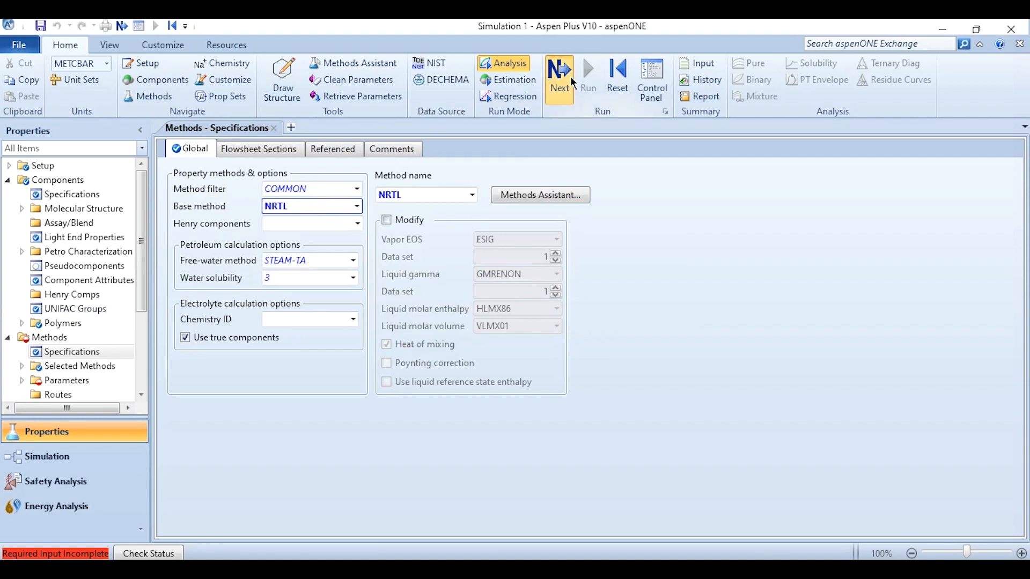
{"action": "left_click", "coordinate": [722, 177]}
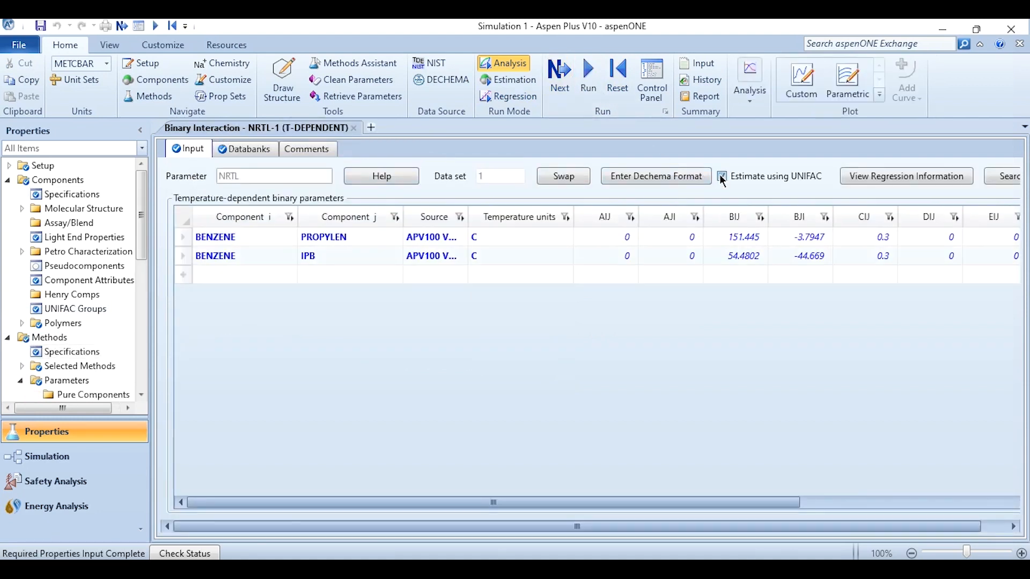
{"action": "left_click", "coordinate": [586, 94]}
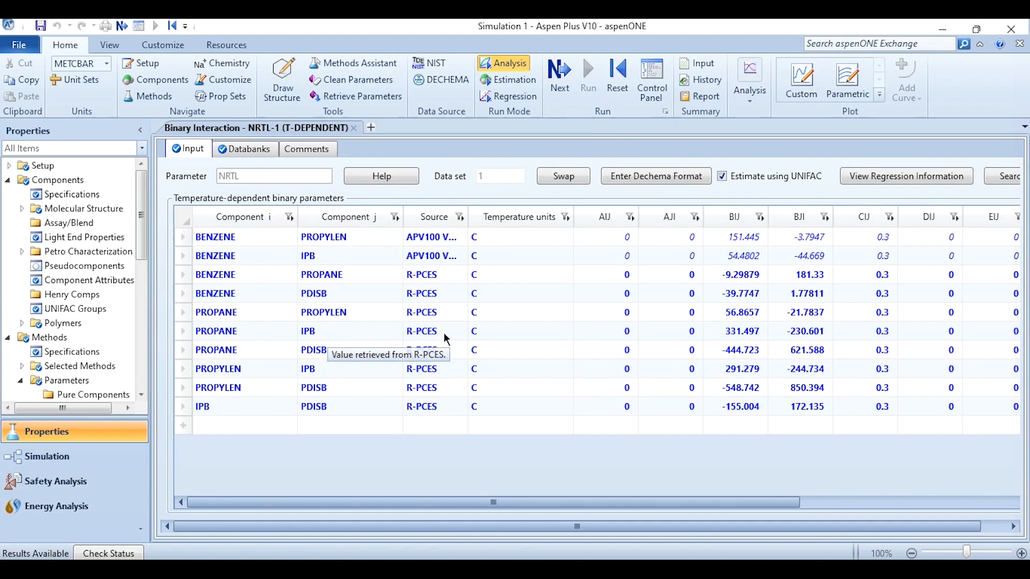
Switch to the simulation environment and collapse the activation dashboard above the main flowsheet.
{"action": "left_click", "coordinate": [86, 459]}
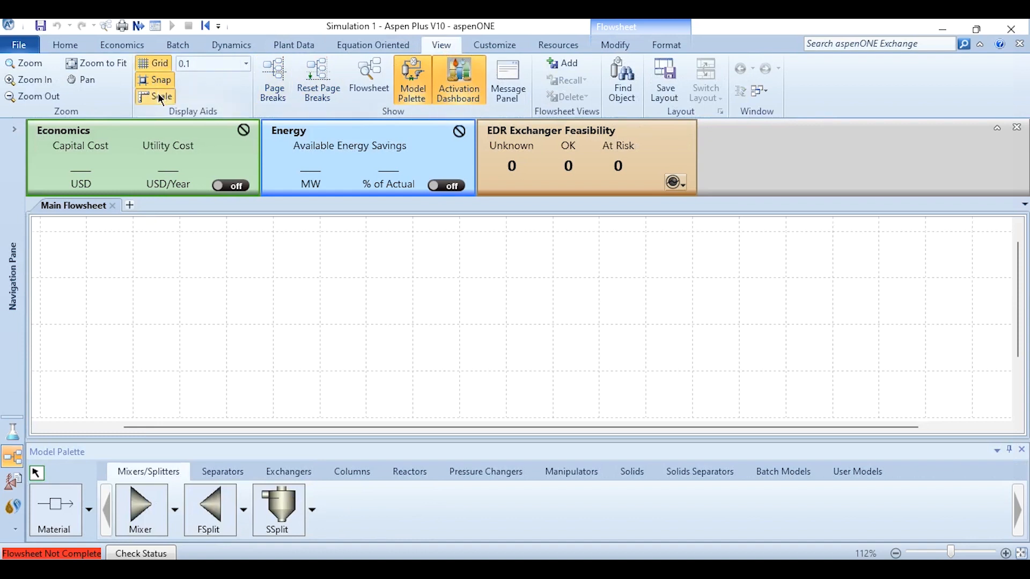
{"action": "left_click", "coordinate": [997, 128]}
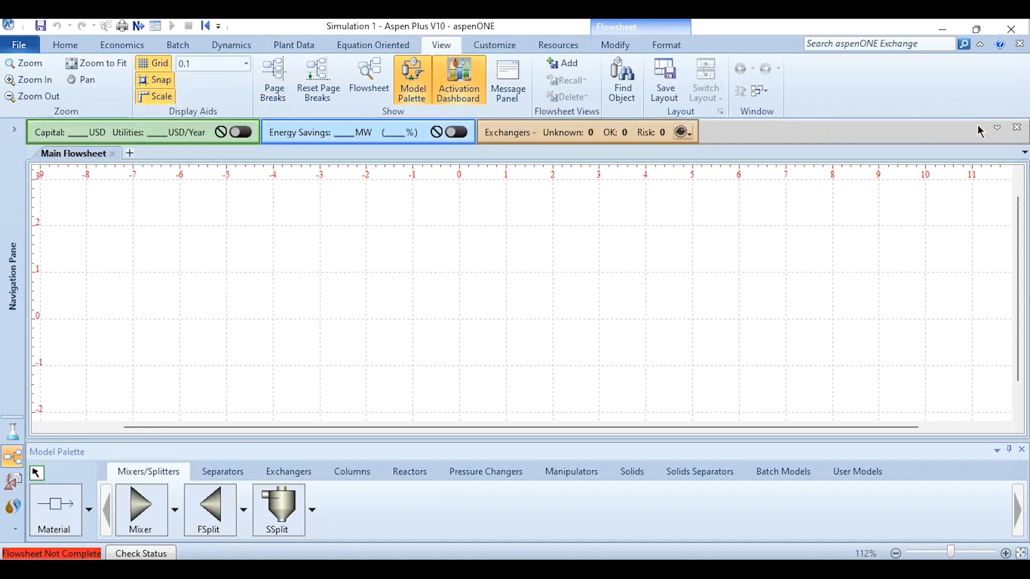
Place a Mixer at about (-6, 1) and a Flash2 separator at about (-3, 1) on the flowsheet grid.
{"action": "left_click", "coordinate": [163, 516]}
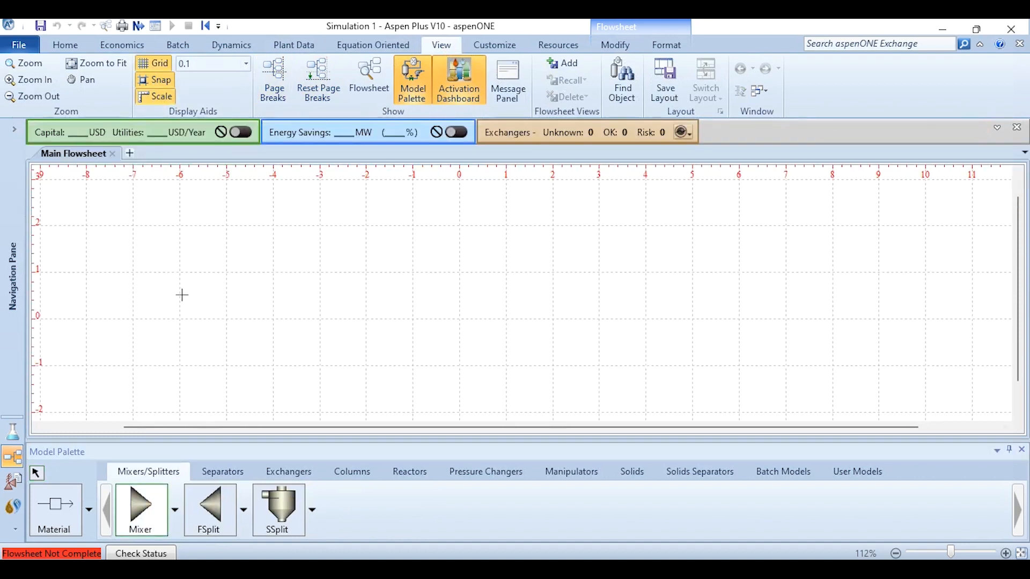
{"action": "left_click", "coordinate": [179, 272]}
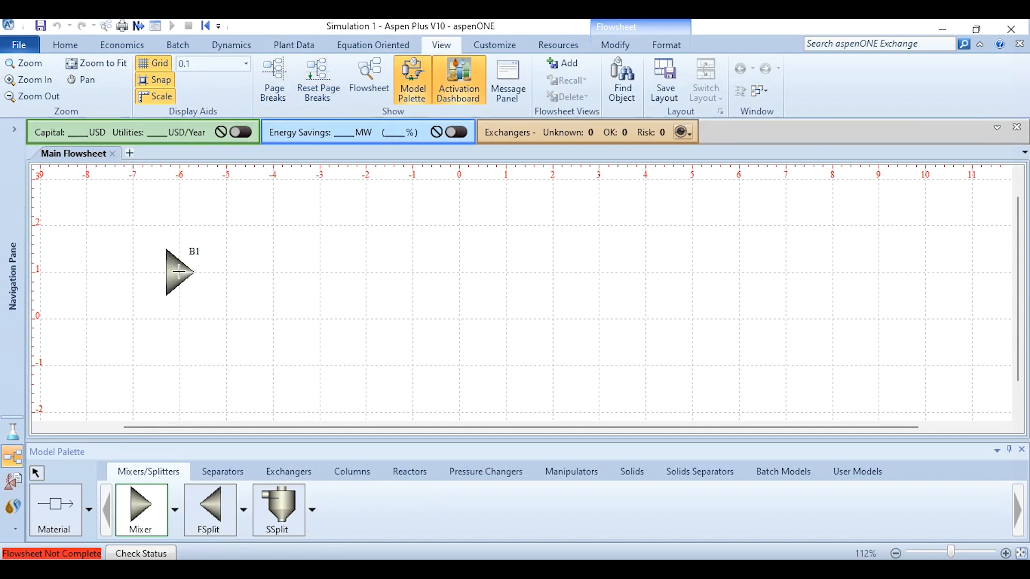
{"action": "right_click", "coordinate": [301, 333]}
{"action": "left_click", "coordinate": [228, 475]}
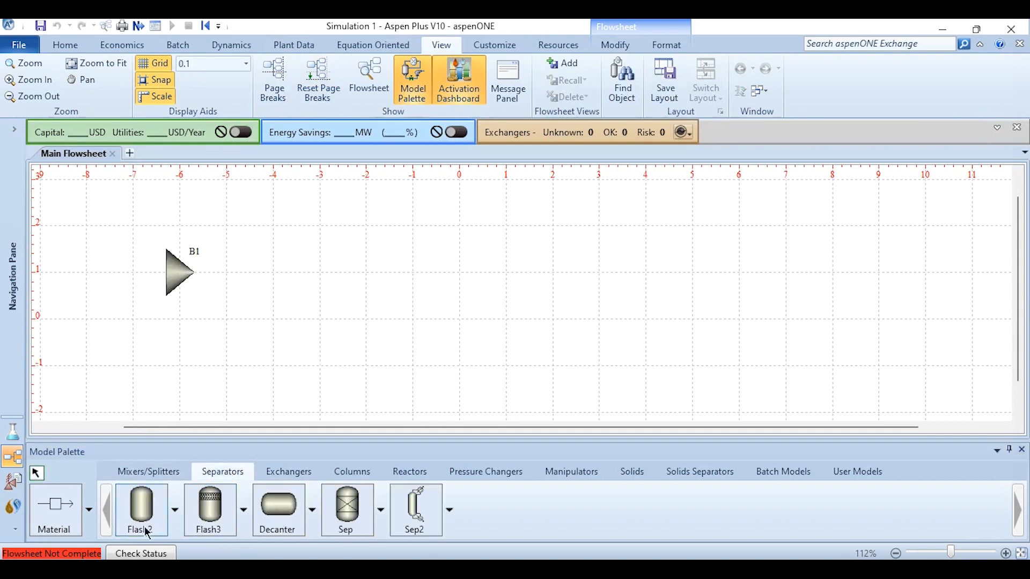
{"action": "left_click", "coordinate": [158, 512]}
{"action": "left_click", "coordinate": [319, 271]}
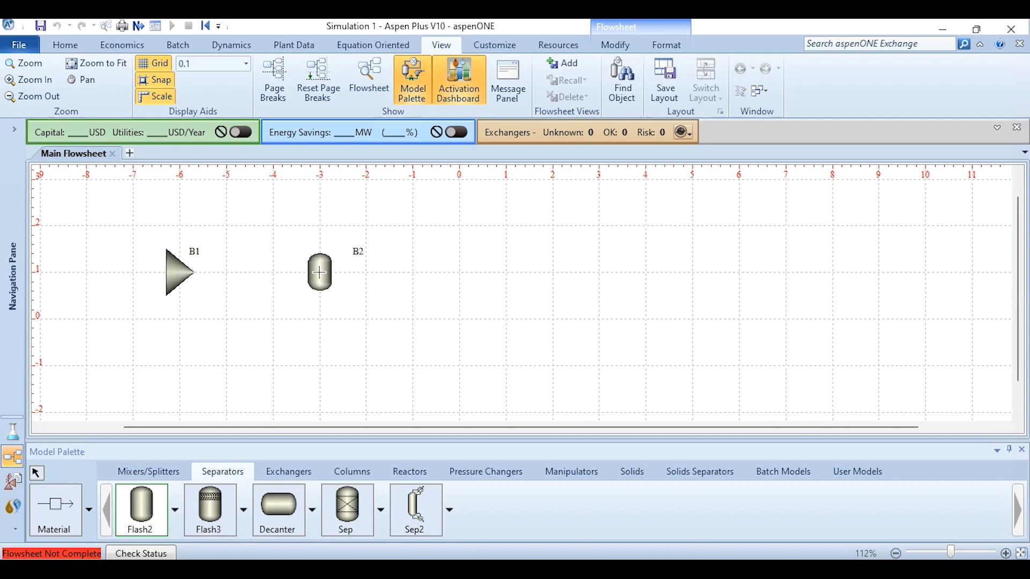
Place a HeatX exchanger at about (1, 1) and a Heater at about (5, 1) in line with the flash vessel.
{"action": "left_click", "coordinate": [289, 472]}
{"action": "left_click", "coordinate": [210, 510]}
{"action": "left_click", "coordinate": [505, 272]}
{"action": "left_click", "coordinate": [141, 509]}
{"action": "left_click", "coordinate": [692, 272]}
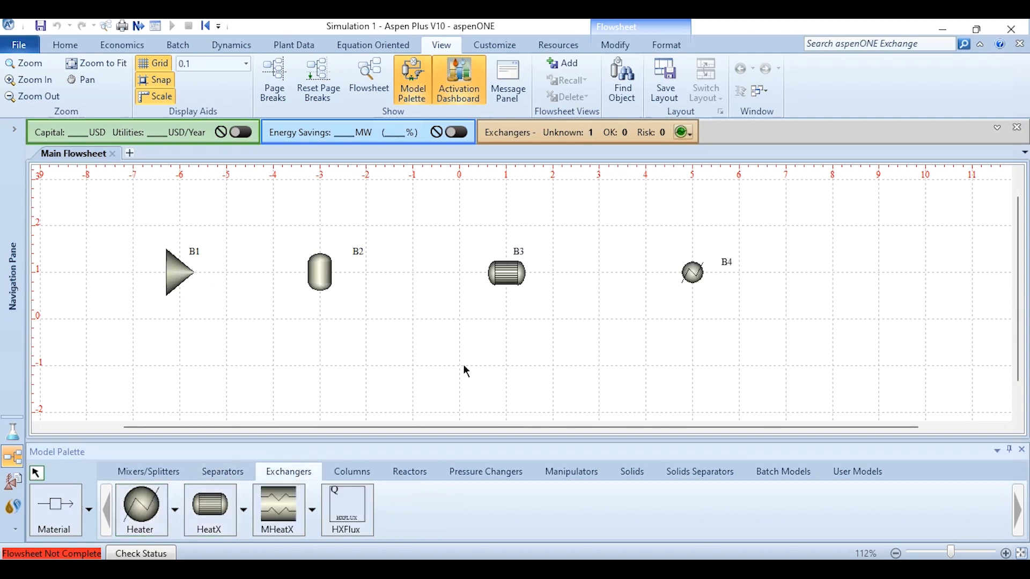
Place an RPlug reactor at about (9, 1), in line with the heater.
{"action": "left_click", "coordinate": [383, 475]}
{"action": "left_click", "coordinate": [484, 509]}
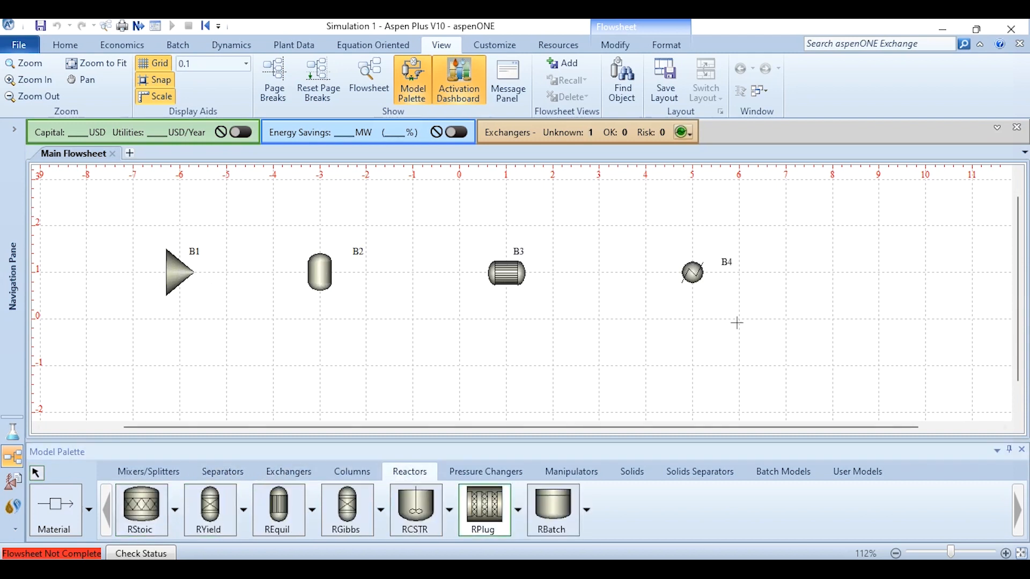
{"action": "left_click", "coordinate": [879, 273]}
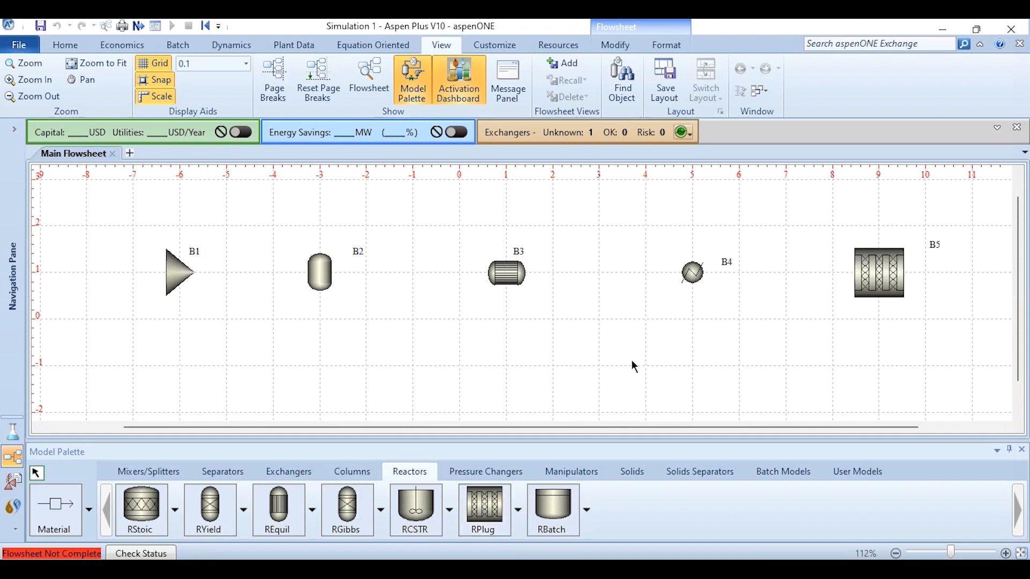
Connect two material feed streams to the inlet of mixer B1, one starting above it and one below.
{"action": "left_click", "coordinate": [52, 507]}
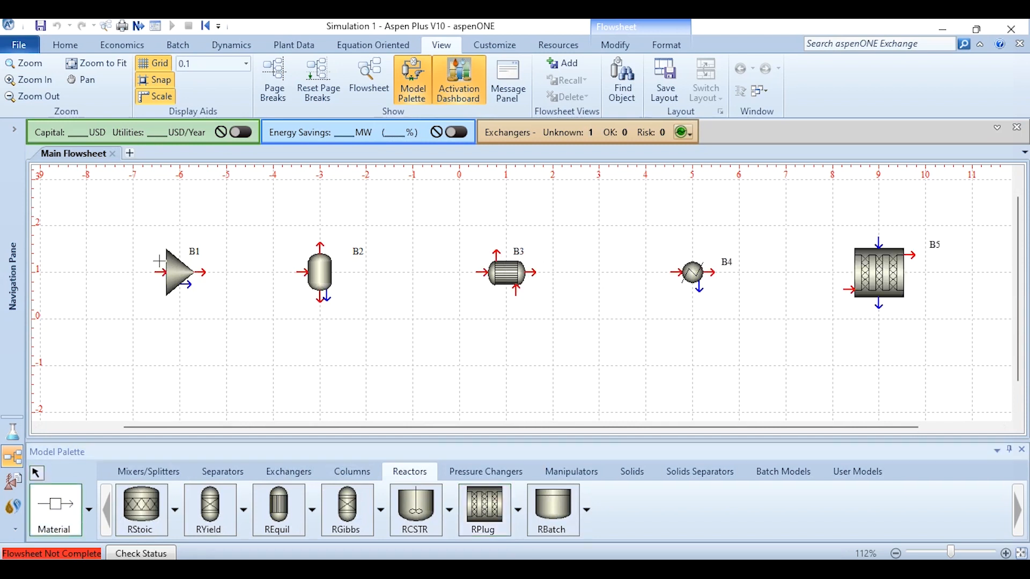
{"action": "left_click", "coordinate": [159, 272]}
{"action": "left_click", "coordinate": [67, 226]}
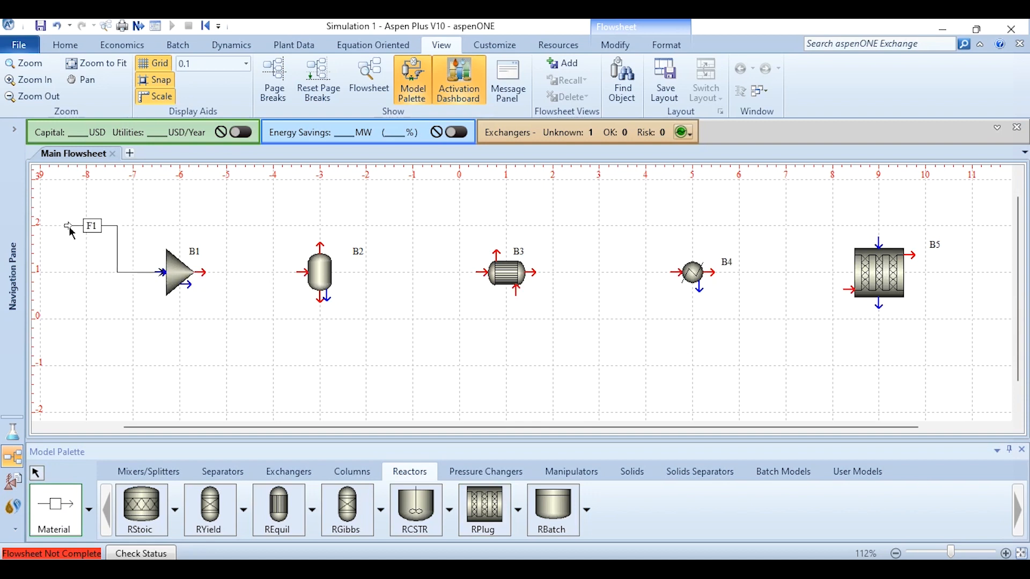
{"action": "left_click", "coordinate": [159, 273]}
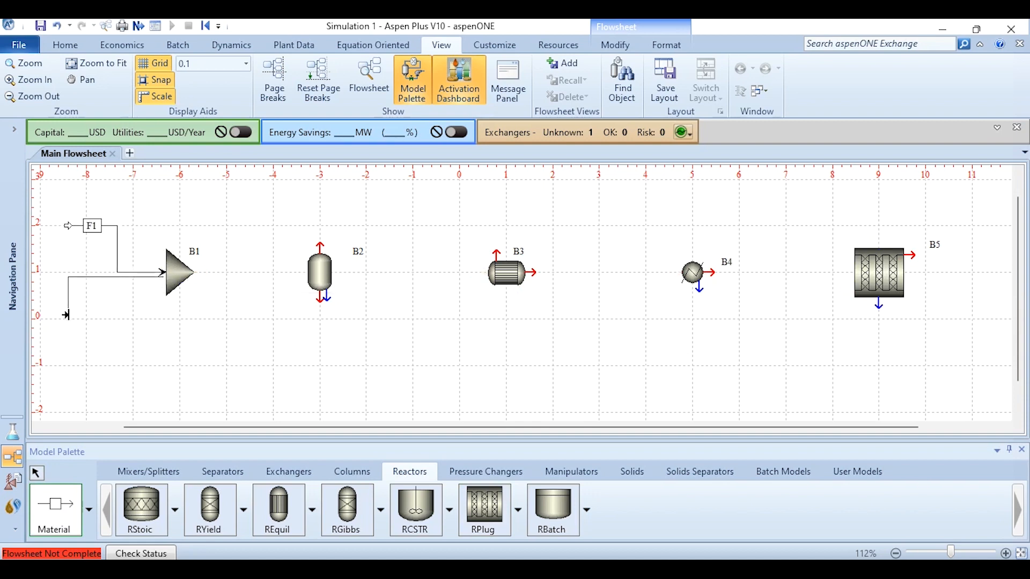
{"action": "left_click", "coordinate": [68, 315]}
{"action": "right_click", "coordinate": [125, 343]}
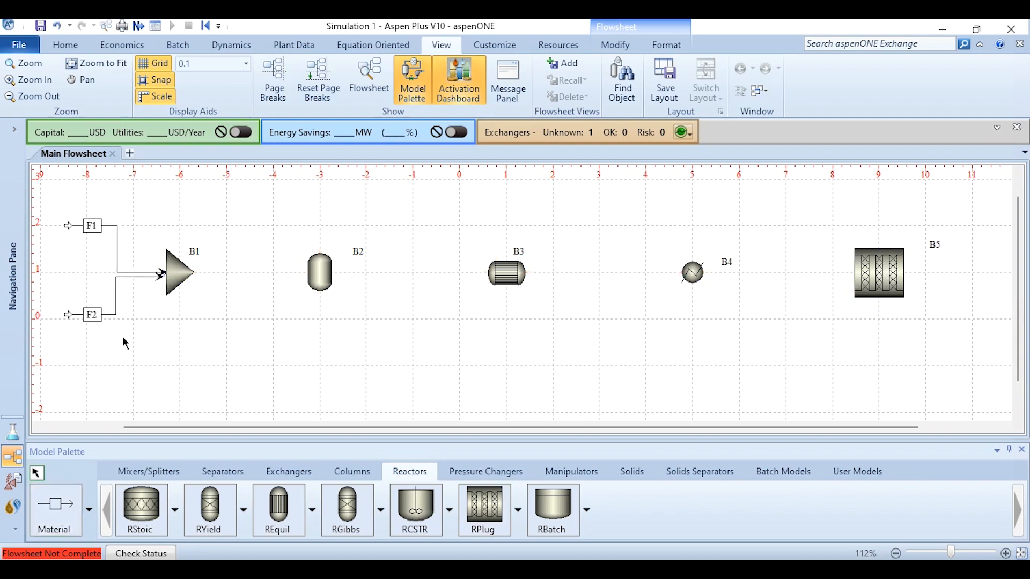
Connect the outlet of mixer B1 to the feed inlet of flash vessel B2 with a material stream.
{"action": "left_click", "coordinate": [52, 495]}
{"action": "left_click", "coordinate": [194, 273]}
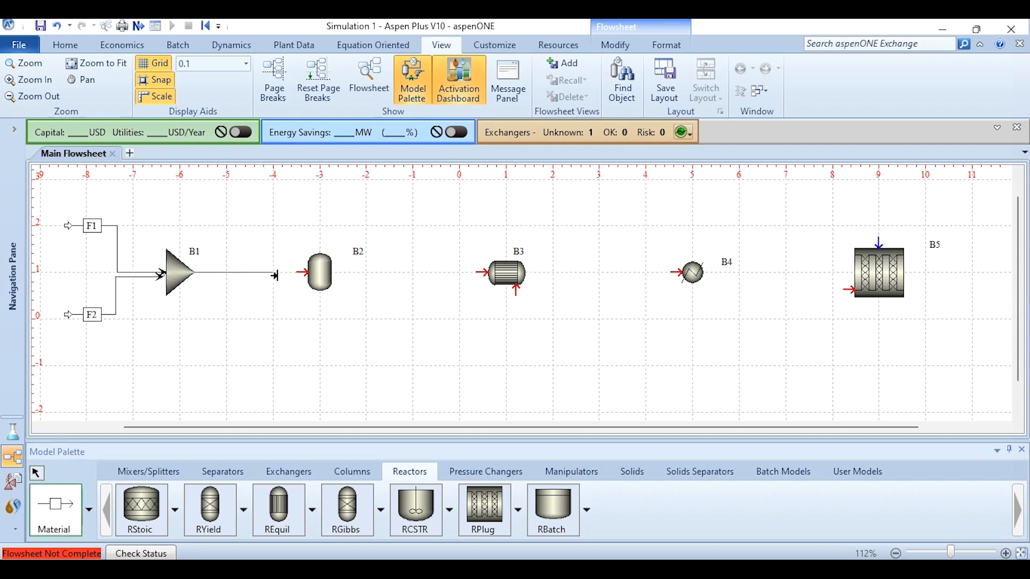
{"action": "left_click", "coordinate": [303, 272]}
Draw a liquid product stream below flash vessel B2 and a vapor product stream above it.
{"action": "left_click", "coordinate": [327, 297]}
{"action": "left_click", "coordinate": [391, 344]}
{"action": "left_click", "coordinate": [320, 248]}
{"action": "left_click", "coordinate": [420, 199]}
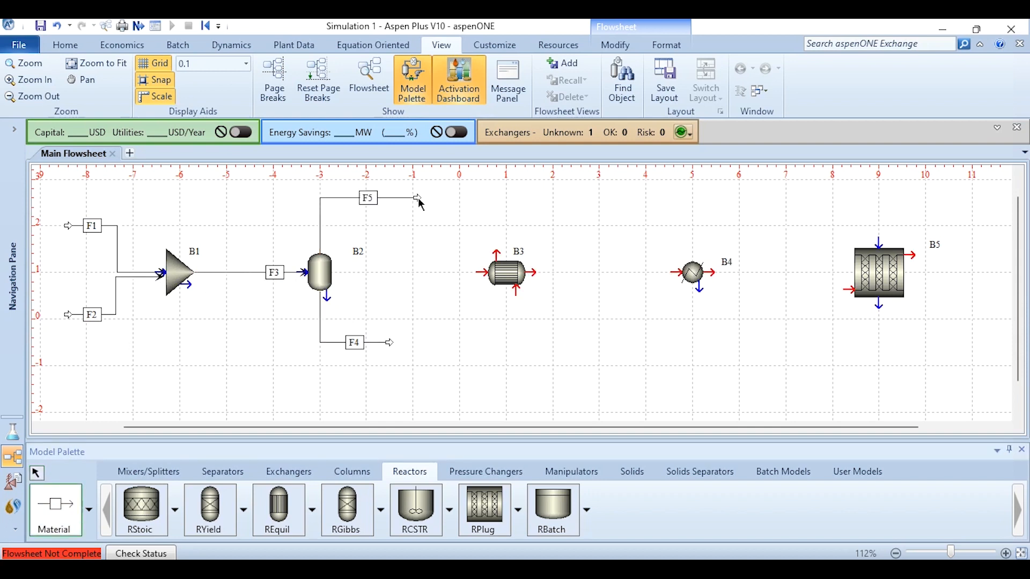
Add a second feed stream to flash vessel B2 and reconnect its vapor stream F5 to the cold inlet of exchanger B3.
{"action": "left_click", "coordinate": [304, 273]}
{"action": "left_click", "coordinate": [225, 216]}
{"action": "mouse_move", "coordinate": [419, 198]}
{"action": "left_mouse_down"}
{"action": "mouse_move", "coordinate": [435, 193]}
{"action": "mouse_move", "coordinate": [457, 252]}
{"action": "mouse_move", "coordinate": [481, 272]}
{"action": "left_mouse_up"}
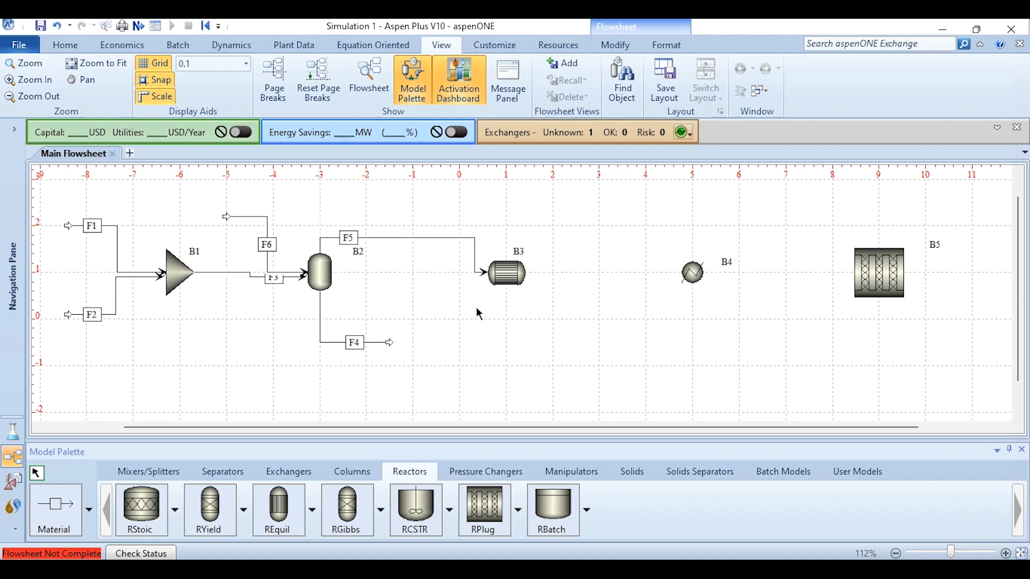
Connect the cold outlet of exchanger B3 to heater B4 and the heater outlet to the inlet of reactor B5.
{"action": "left_click", "coordinate": [55, 506]}
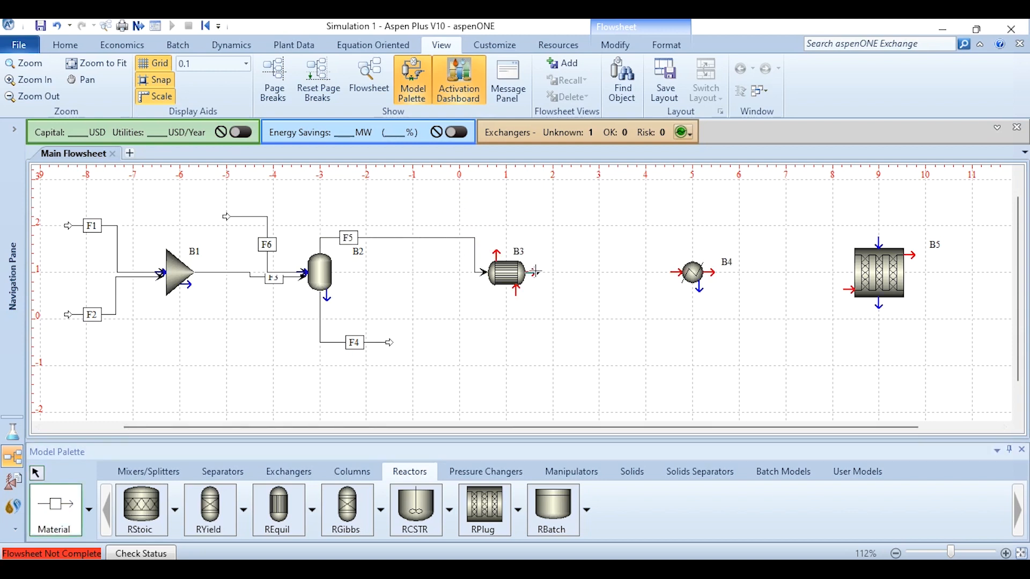
{"action": "left_click", "coordinate": [535, 272]}
{"action": "left_click", "coordinate": [675, 272]}
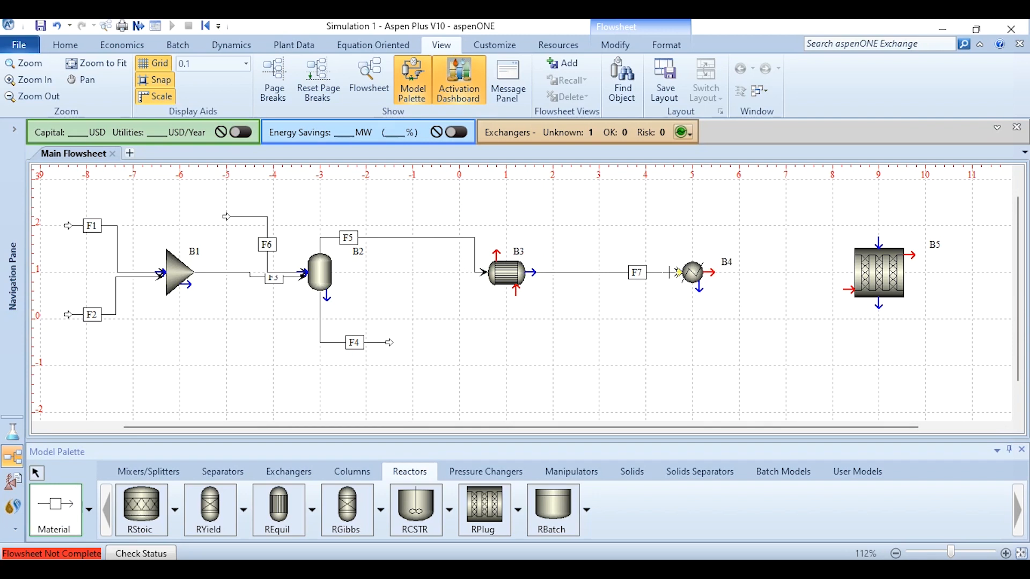
{"action": "left_click", "coordinate": [710, 272]}
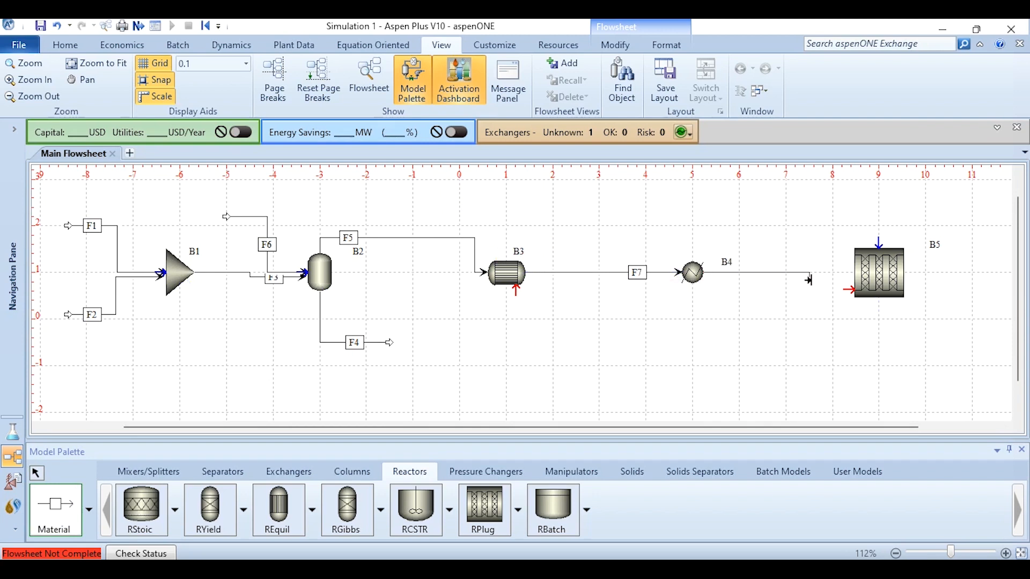
{"action": "left_click", "coordinate": [845, 289]}
Route the outlet of reactor B5 back to the hot inlet of exchanger B3 and draw an exchanger hot outlet stream above it.
{"action": "left_click", "coordinate": [912, 255]}
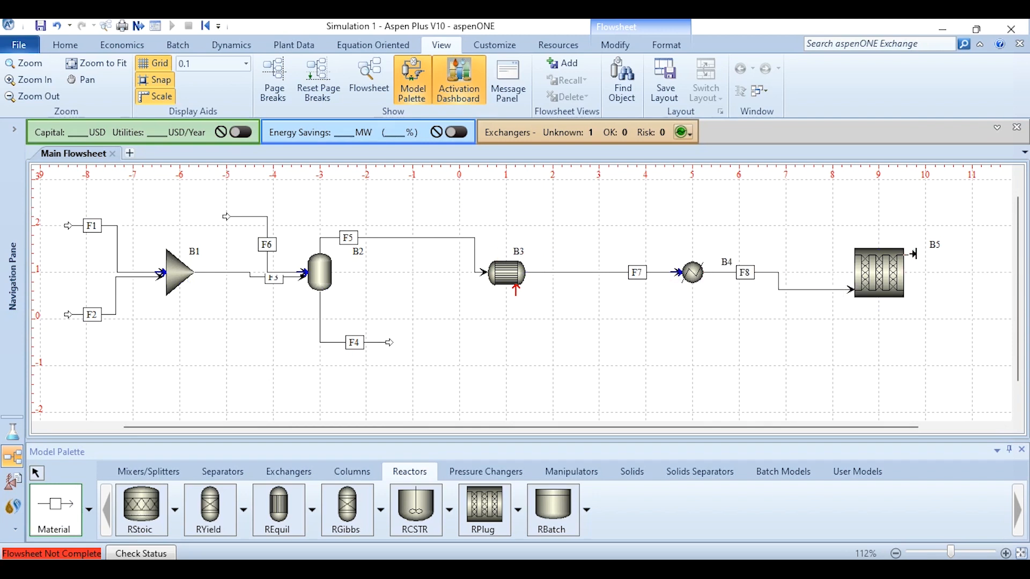
{"action": "left_click", "coordinate": [517, 291]}
{"action": "left_click", "coordinate": [496, 254]}
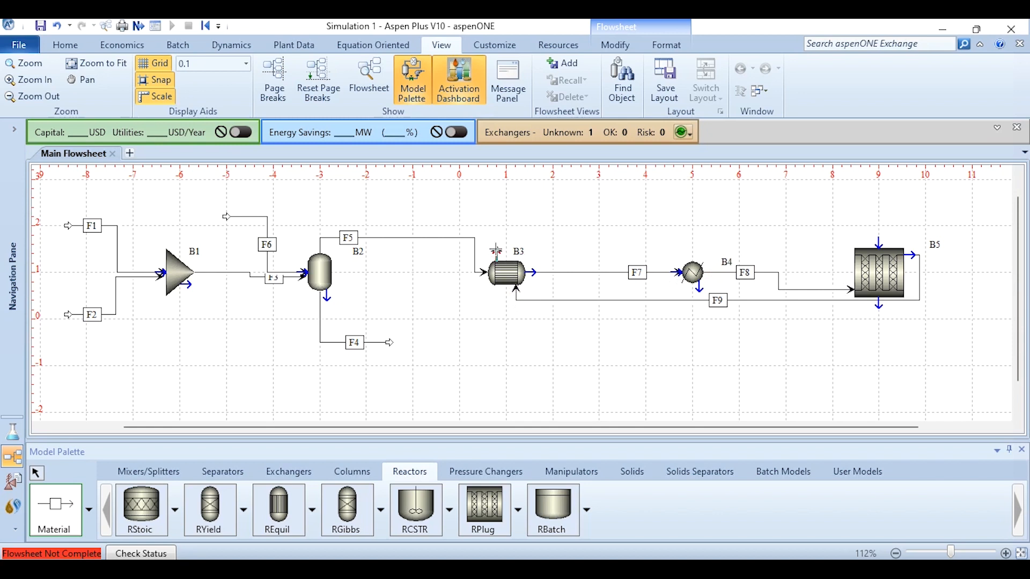
{"action": "left_click", "coordinate": [585, 193]}
{"action": "right_click", "coordinate": [671, 206]}
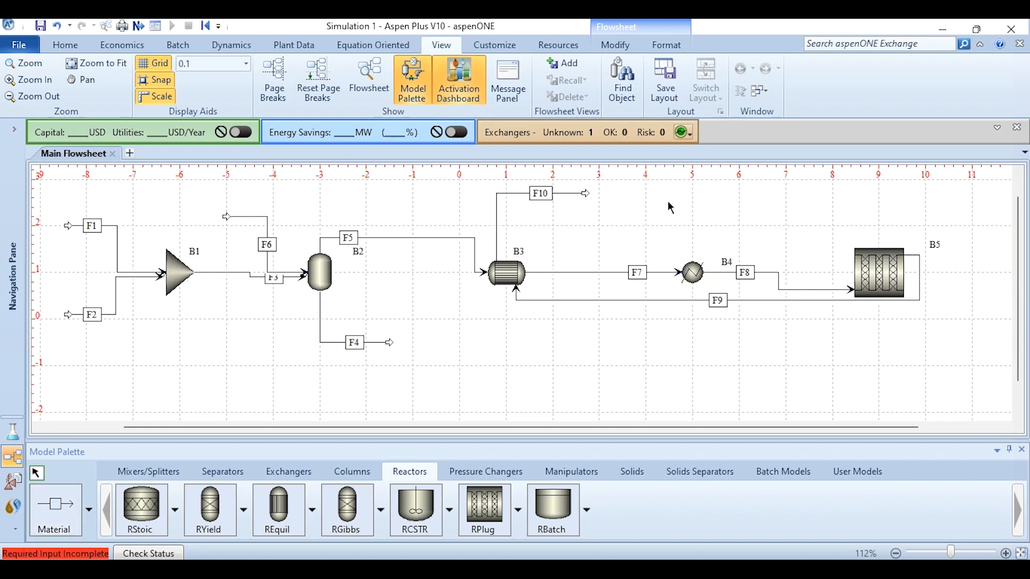
Reroute the F9 return line lower, at about -0.5 on the vertical ruler, and align all flowsheet blocks.
{"action": "left_click_drag", "start_coordinate": [625, 299], "coordinate": [609, 344]}
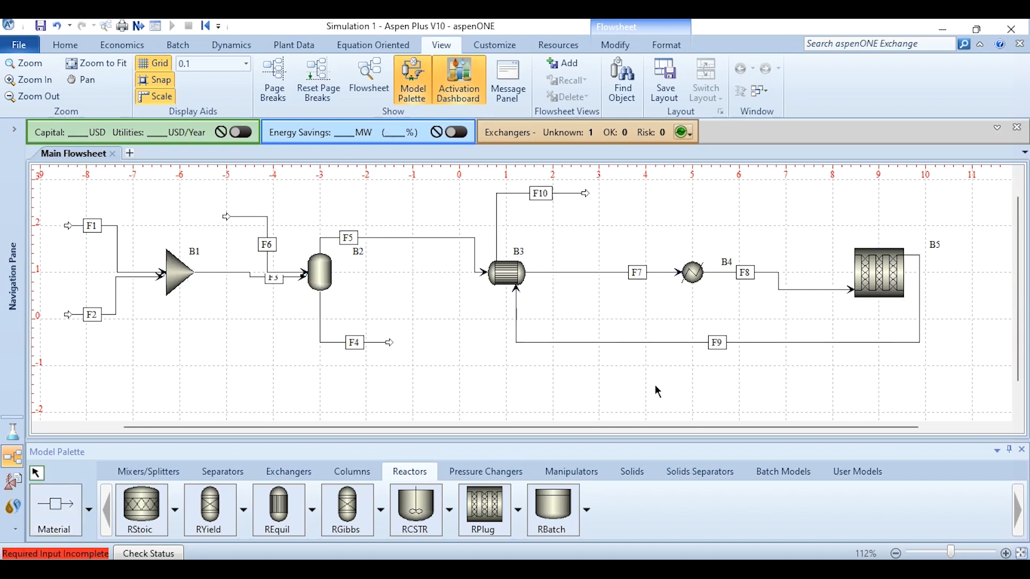
{"action": "key", "text": "ctrl+a"}
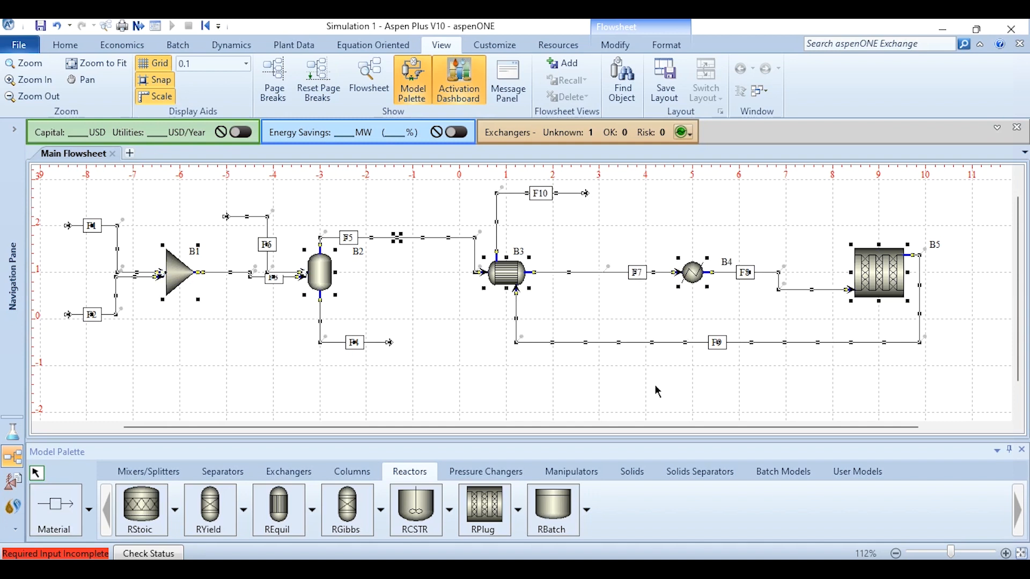
{"action": "key", "text": "ctrl+b"}
{"action": "left_click", "coordinate": [570, 359]}
Flip the icon of heat exchanger B3 vertically.
{"action": "left_click", "coordinate": [510, 242]}
{"action": "right_click", "coordinate": [510, 242]}
{"action": "mouse_move", "coordinate": [478, 461]}
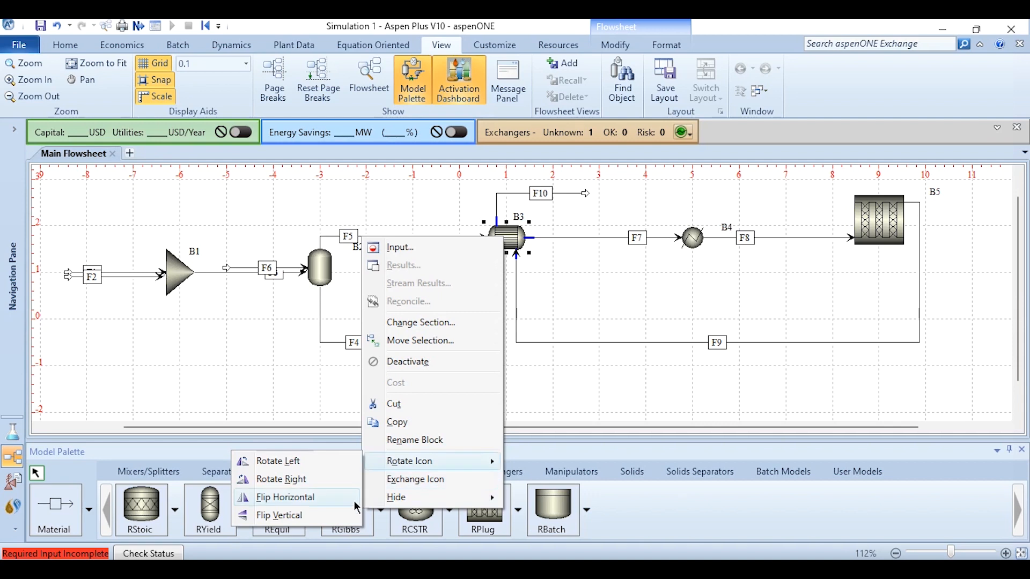
{"action": "left_click", "coordinate": [336, 515]}
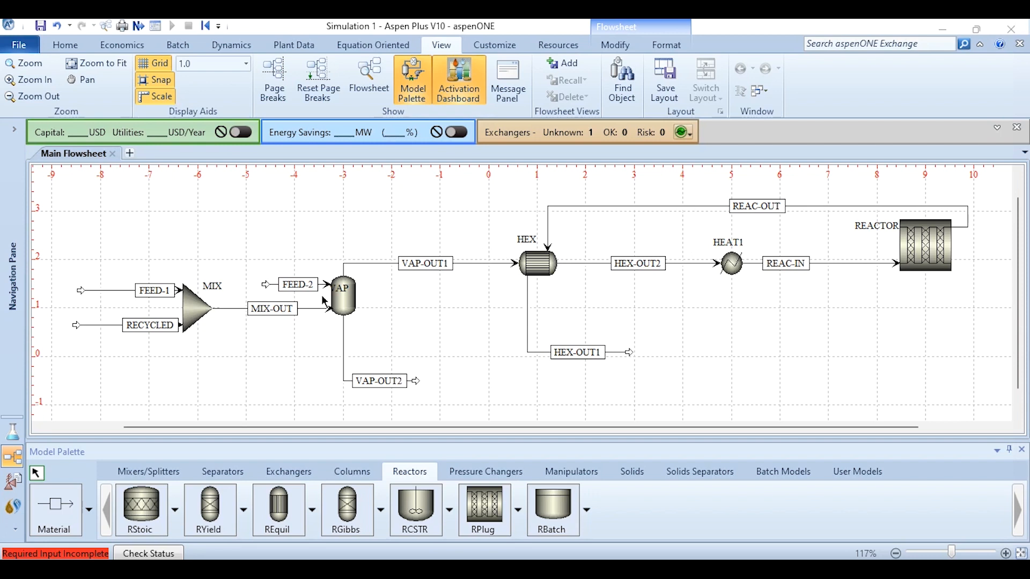
Specify the flash vessel VAP with a temperature of 210 C and a pressure of 25 bar.
{"action": "left_click", "coordinate": [124, 290]}
{"action": "double_click", "coordinate": [343, 309]}
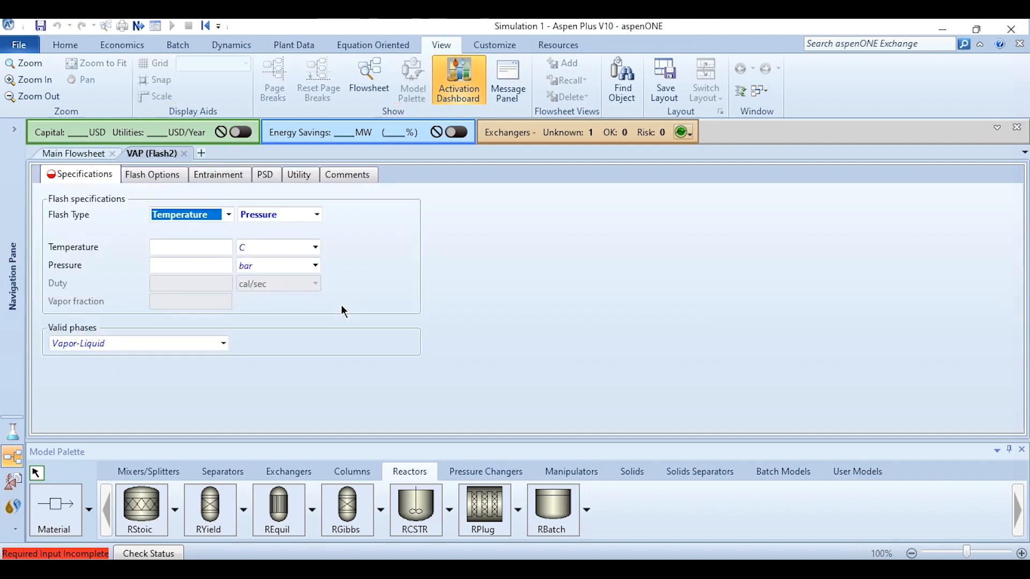
{"action": "left_click", "coordinate": [201, 248]}
{"action": "key", "text": "Tab"}
{"action": "key", "text": "Tab"}
{"action": "key", "text": "Return"}
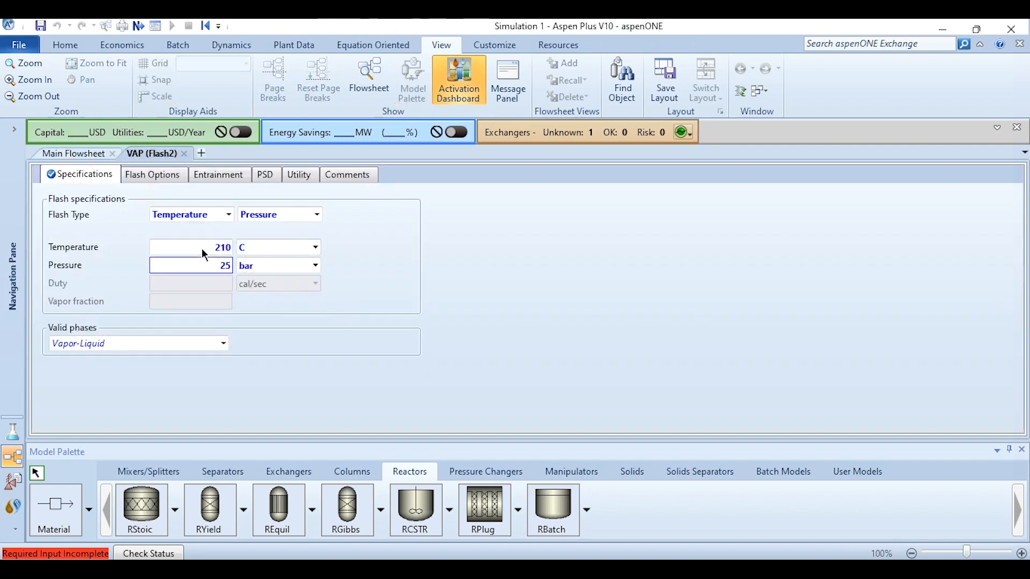
{"action": "left_click", "coordinate": [184, 154]}
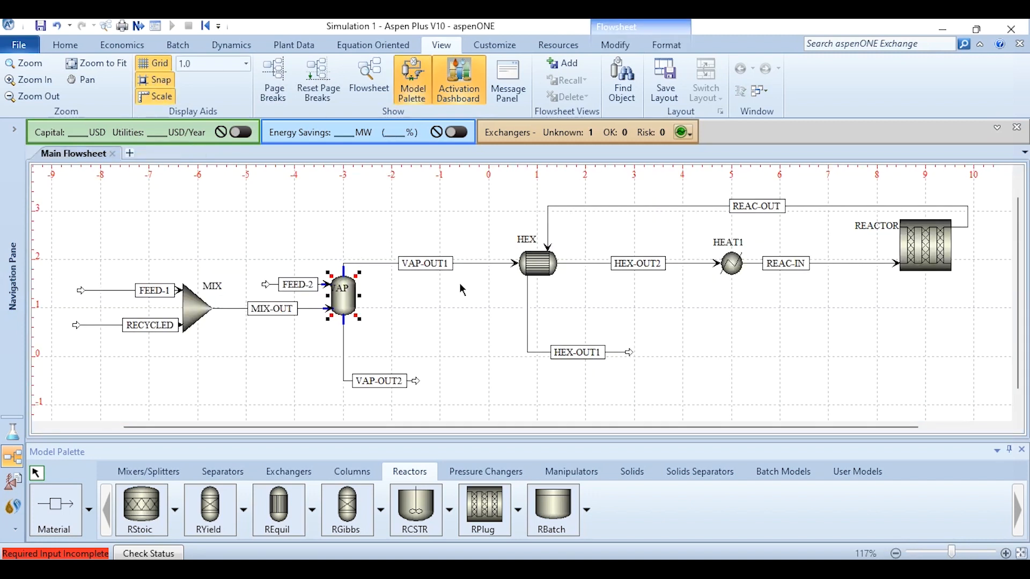
Specify exchanger HEX by its cold stream outlet temperature, with a value of 335 C.
{"action": "double_click", "coordinate": [542, 273]}
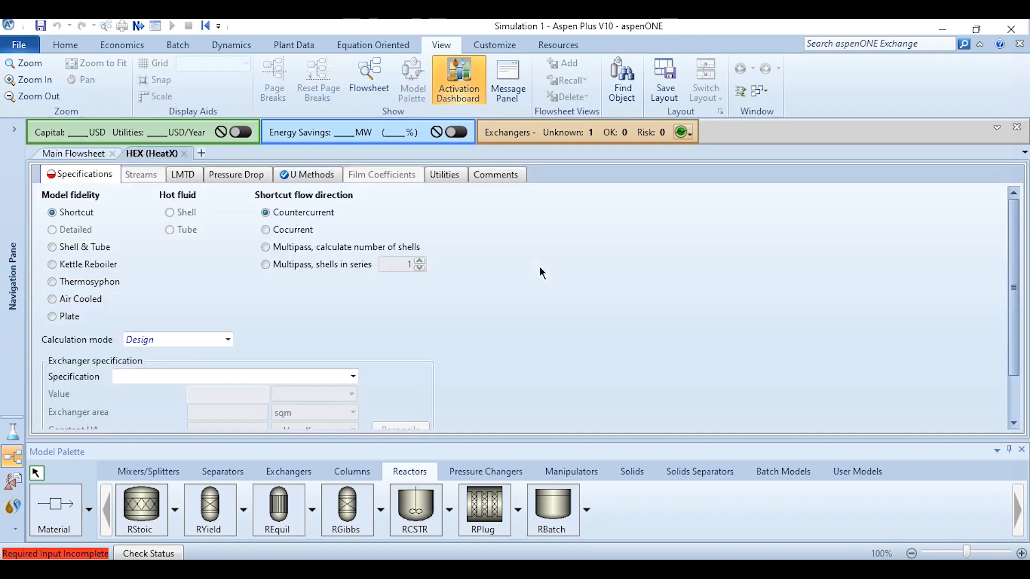
{"action": "left_click", "coordinate": [234, 381]}
{"action": "key", "text": "Down"}
{"action": "key", "text": "Down"}
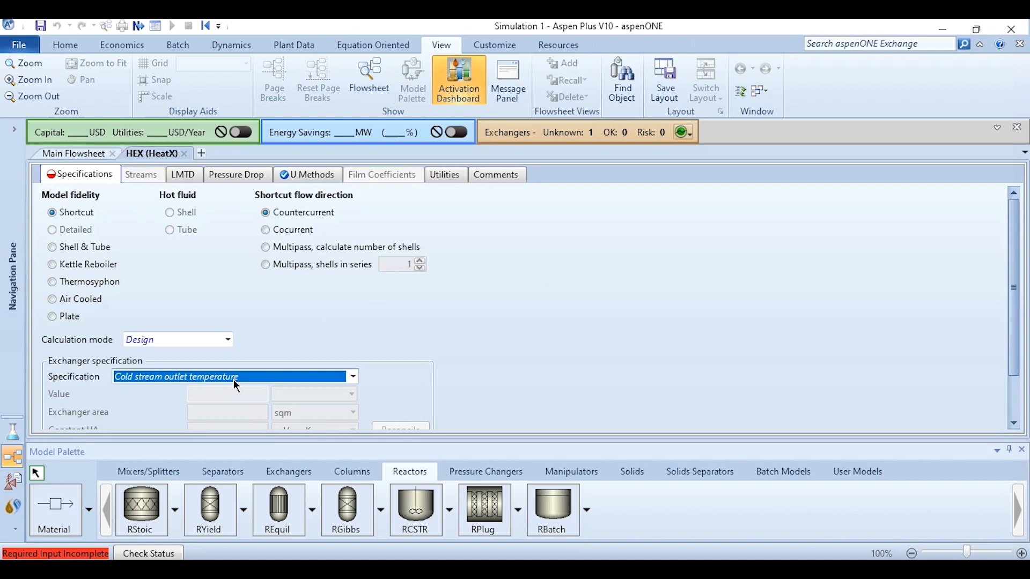
{"action": "key", "text": "Return"}
{"action": "left_click_drag", "start_coordinate": [1013, 288], "coordinate": [1013, 328]}
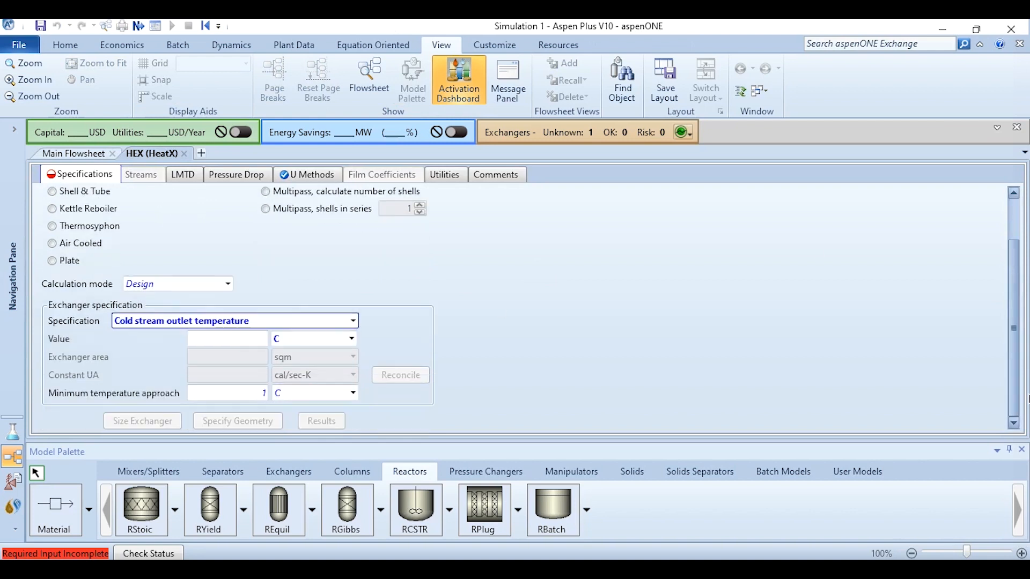
{"action": "left_click", "coordinate": [235, 340]}
{"action": "type", "text": "335"}
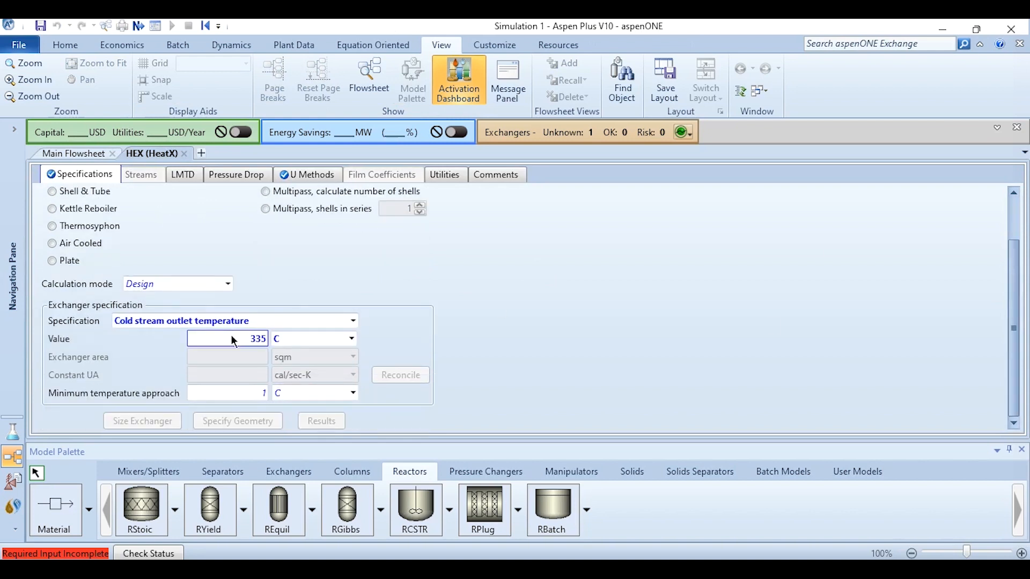
Set the minimum temperature approach of exchanger HEX to 1.8 F and close its form.
{"action": "left_click", "coordinate": [238, 388]}
{"action": "type", "text": "1.8"}
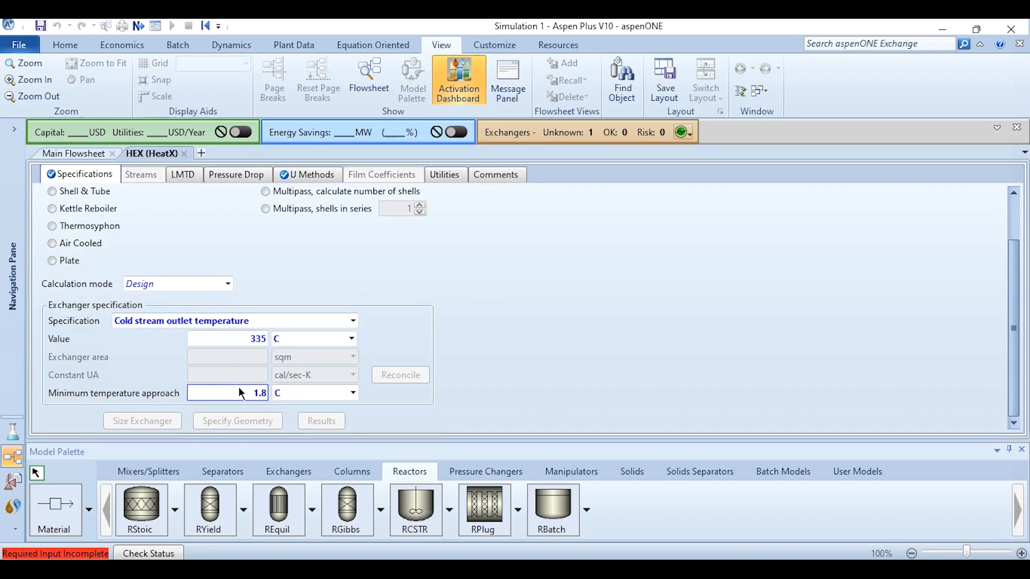
{"action": "key", "text": "Tab"}
{"action": "key", "text": "f"}
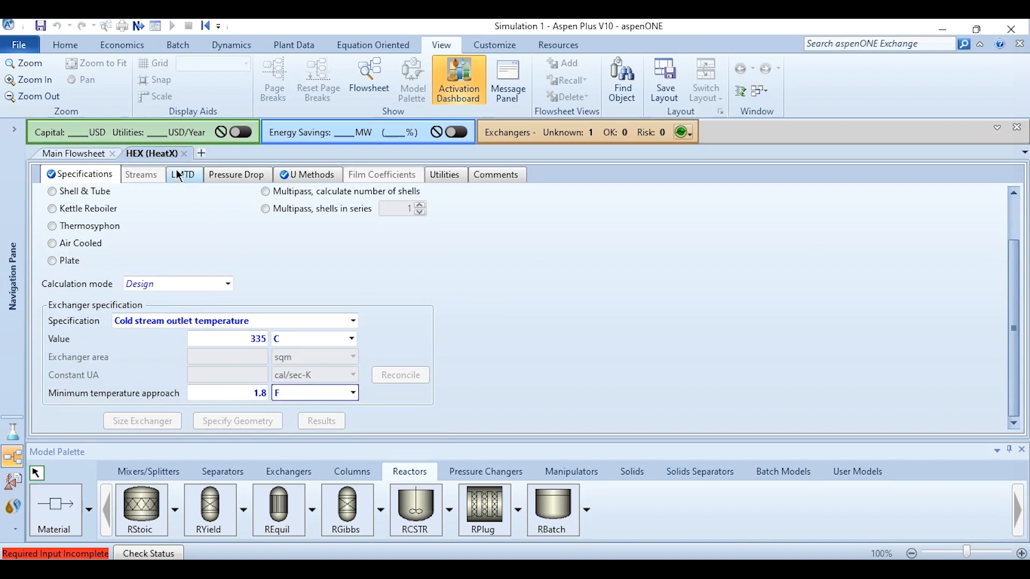
{"action": "left_click", "coordinate": [184, 154]}
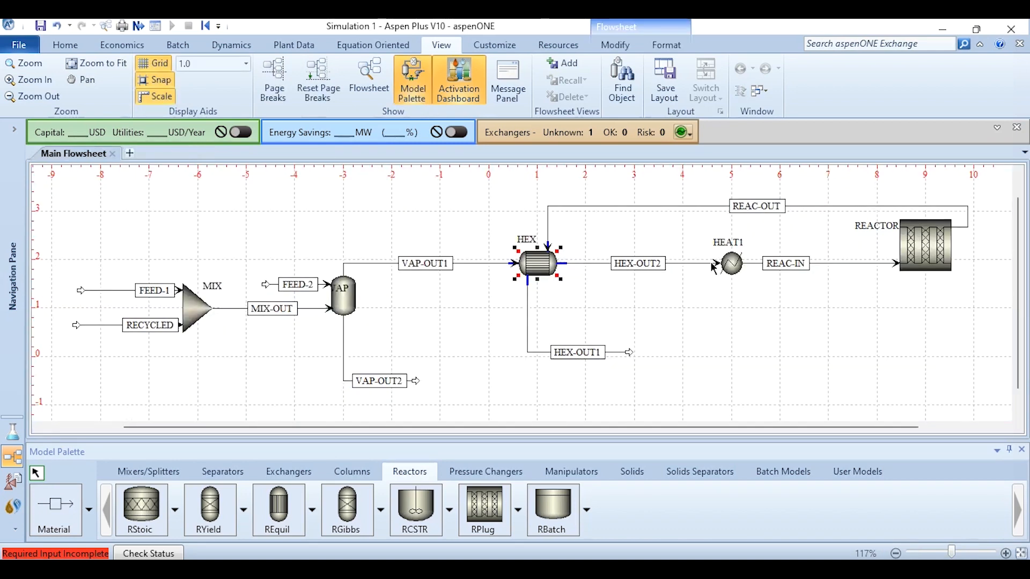
Specify heater HEAT1 with a temperature of 345 C and a pressure of 25 bar.
{"action": "double_click", "coordinate": [732, 263]}
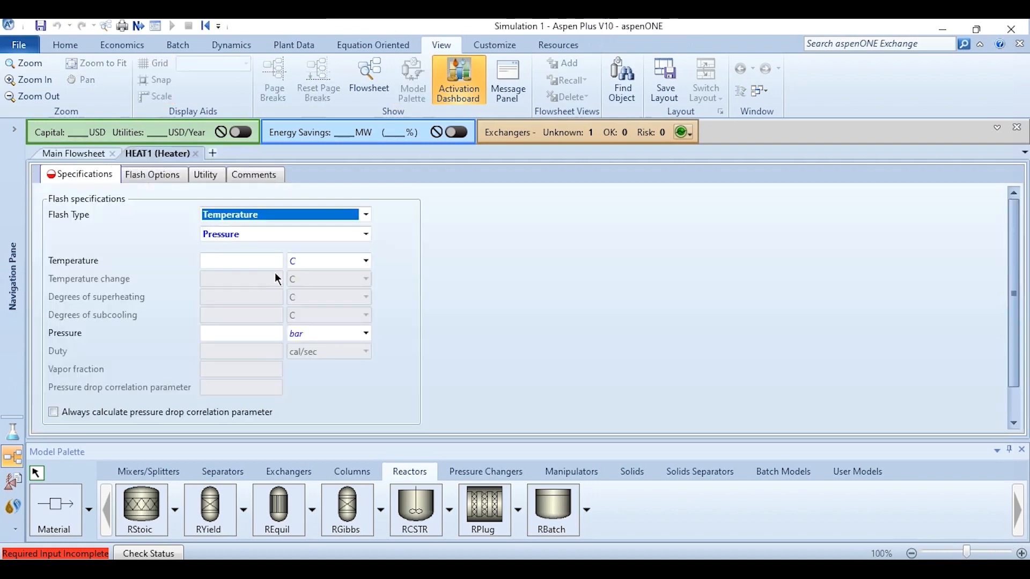
{"action": "left_click", "coordinate": [248, 263]}
{"action": "type", "text": "345"}
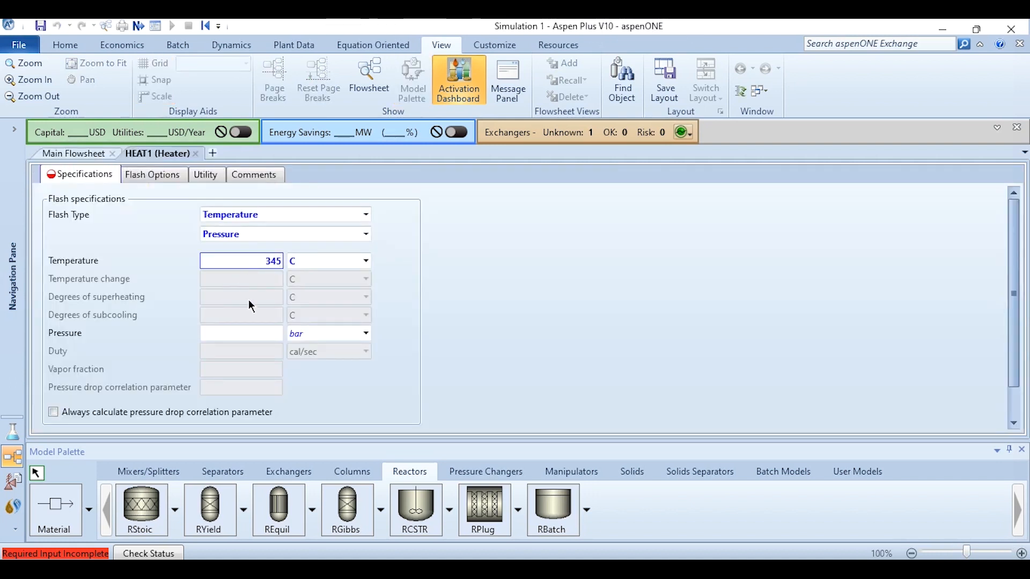
{"action": "left_click", "coordinate": [247, 334]}
{"action": "type", "text": "25"}
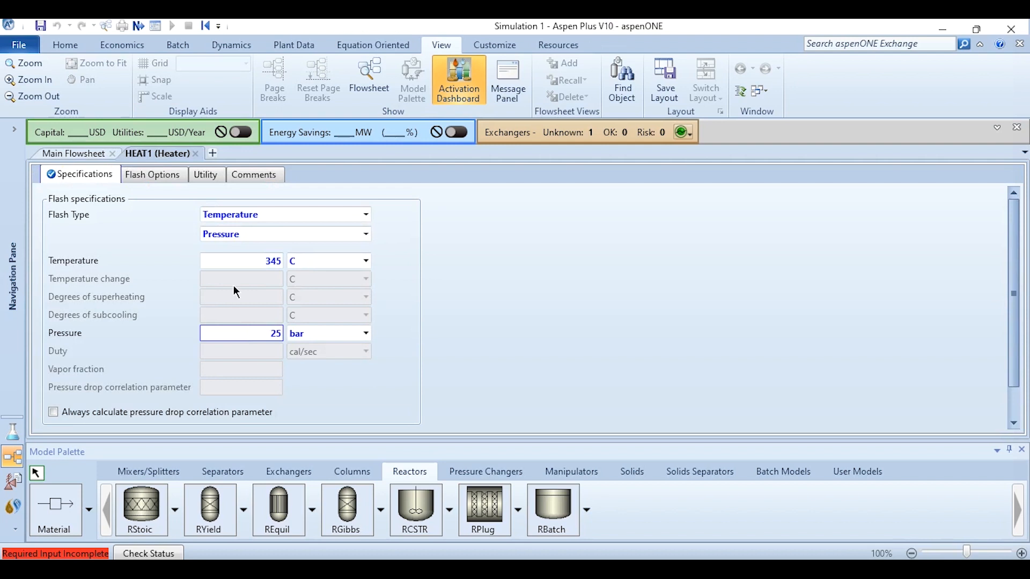
{"action": "left_click", "coordinate": [195, 153]}
Set the REACTOR block's type to Reactor with constant thermal fluid temperature.
{"action": "left_click", "coordinate": [911, 270]}
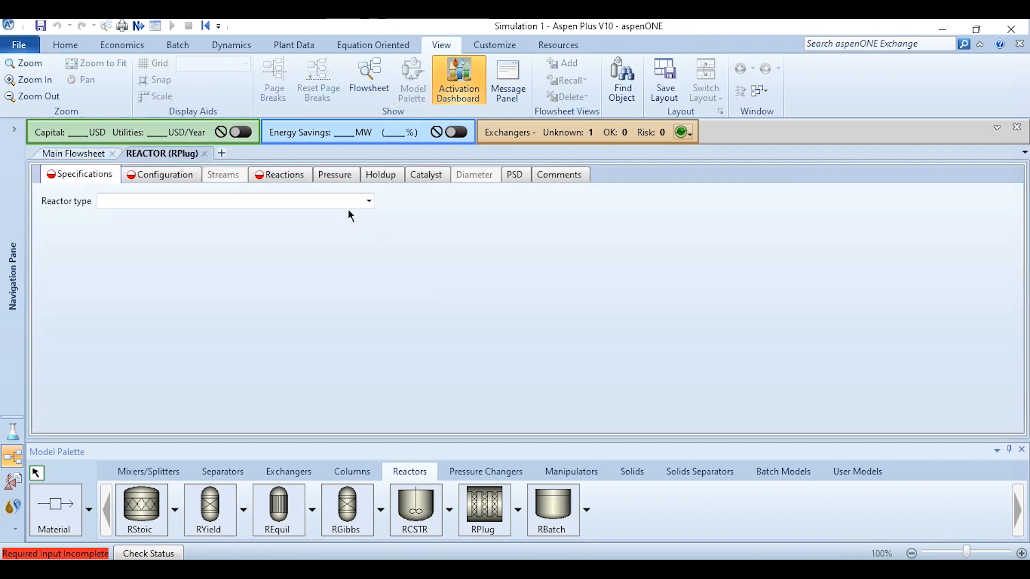
{"action": "left_click", "coordinate": [335, 204]}
{"action": "key", "text": "Down"}
{"action": "key", "text": "Down"}
{"action": "key", "text": "Down"}
{"action": "key", "text": "Down"}
{"action": "key", "text": "Up"}
{"action": "key", "text": "Return"}
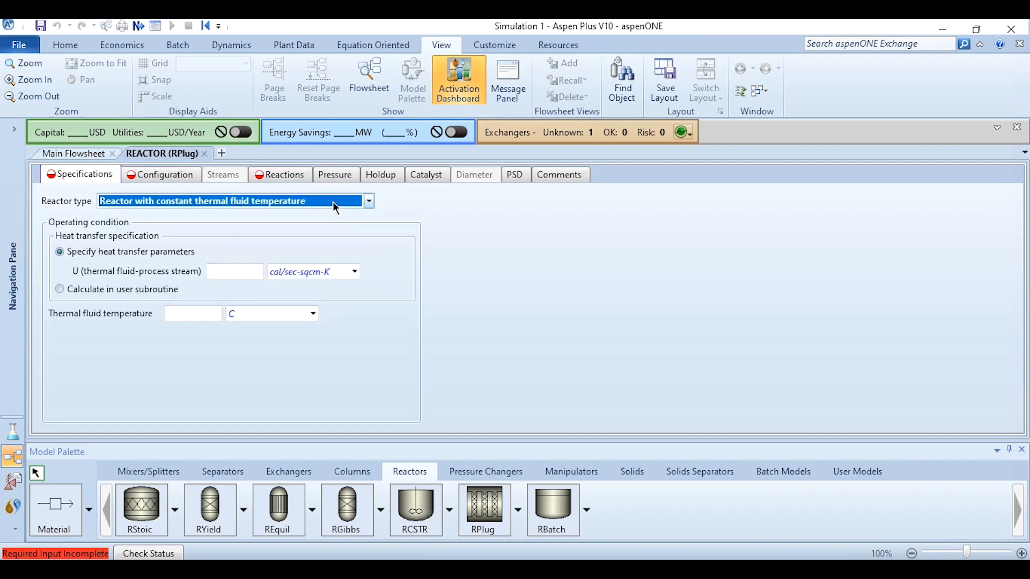
Set the reactor's heat transfer coefficient U to 0.065 kW/sqm-K and its thermal fluid temperature to 360 C.
{"action": "left_click", "coordinate": [241, 277]}
{"action": "type", "text": "0.065"}
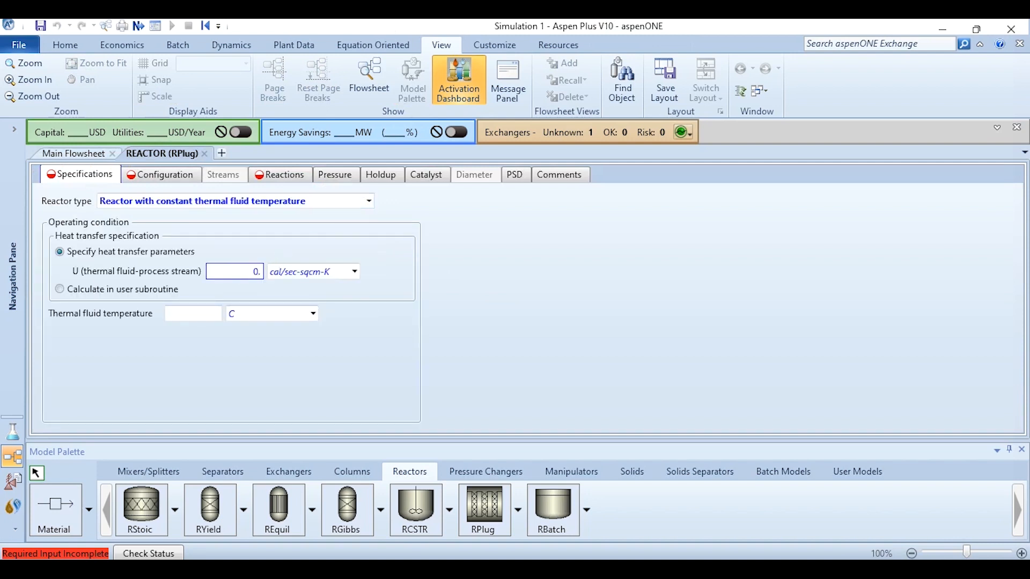
{"action": "key", "text": "Tab"}
{"action": "key", "text": "Down"}
{"action": "key", "text": "Down"}
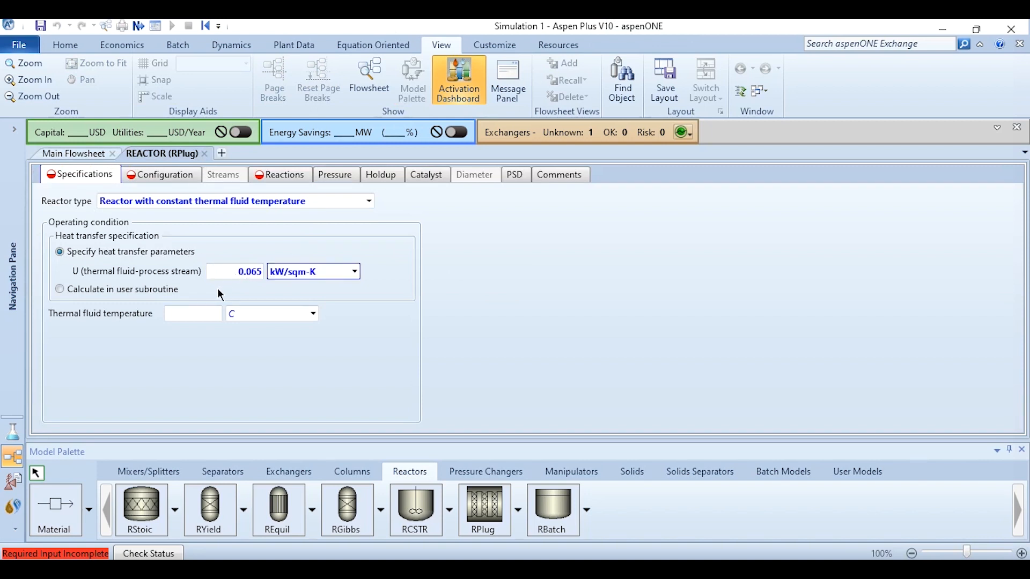
{"action": "left_click", "coordinate": [186, 313]}
{"action": "type", "text": "360"}
{"action": "key", "text": "Return"}
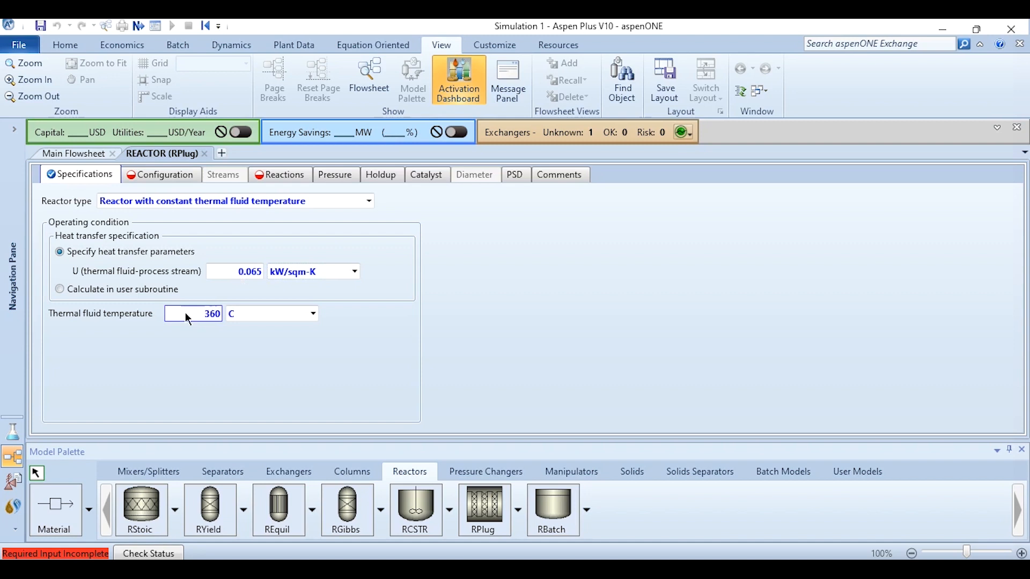
Configure the reactor as a multitube reactor with 340 tubes.
{"action": "left_click", "coordinate": [154, 176]}
{"action": "left_click", "coordinate": [110, 206]}
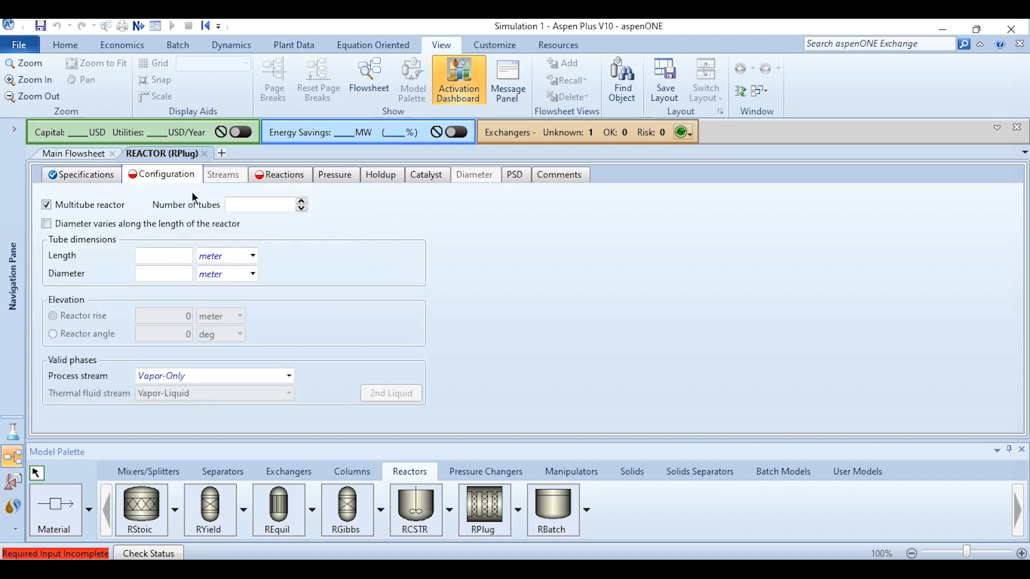
{"action": "left_click", "coordinate": [259, 206]}
{"action": "type", "text": "340"}
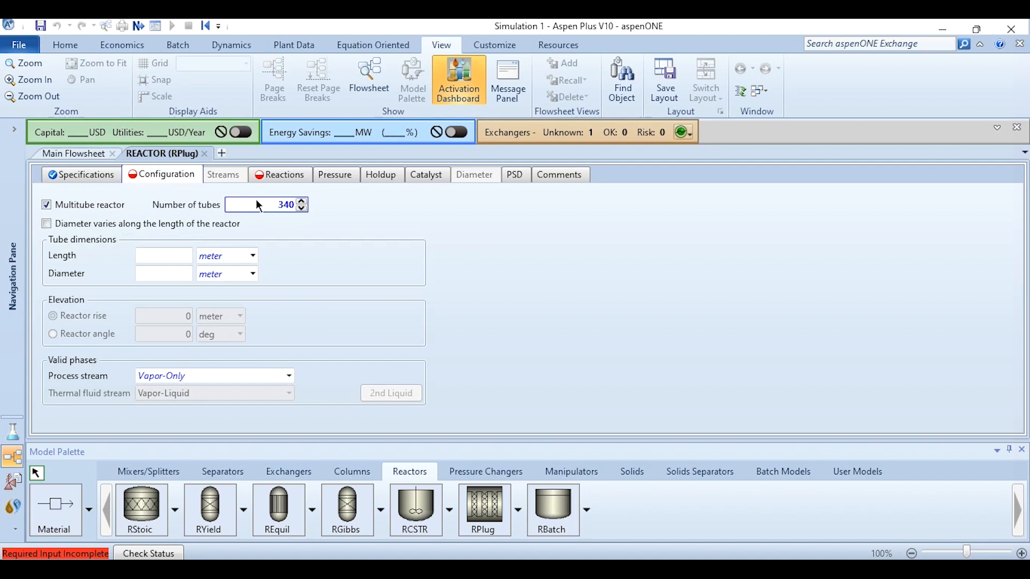
Set the reactor tube length to 6.1 meter and the tube diameter to 0.0765 meter.
{"action": "left_click", "coordinate": [168, 255]}
{"action": "type", "text": "6.1"}
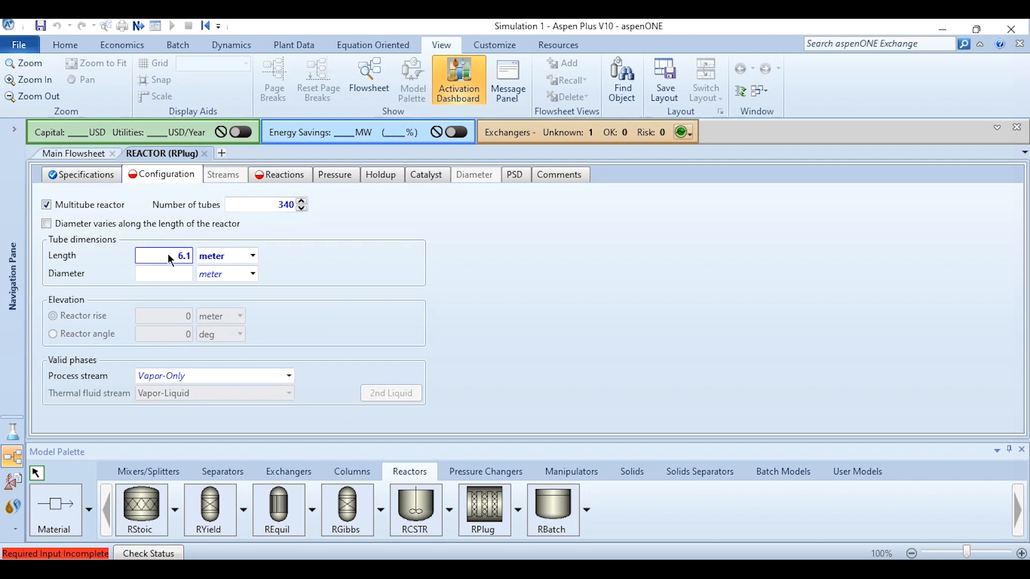
{"action": "type", "text": "0.0765"}
{"action": "key", "text": "Return"}
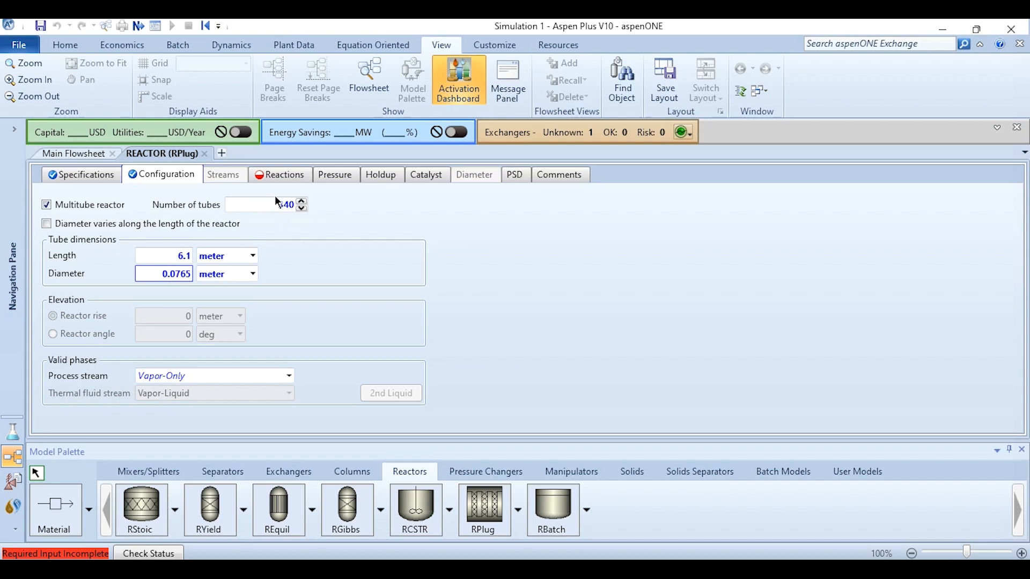
Create a reaction set named R-1 of type POWERLAW for the REACTOR block.
{"action": "left_click", "coordinate": [283, 177]}
{"action": "right_click", "coordinate": [110, 296]}
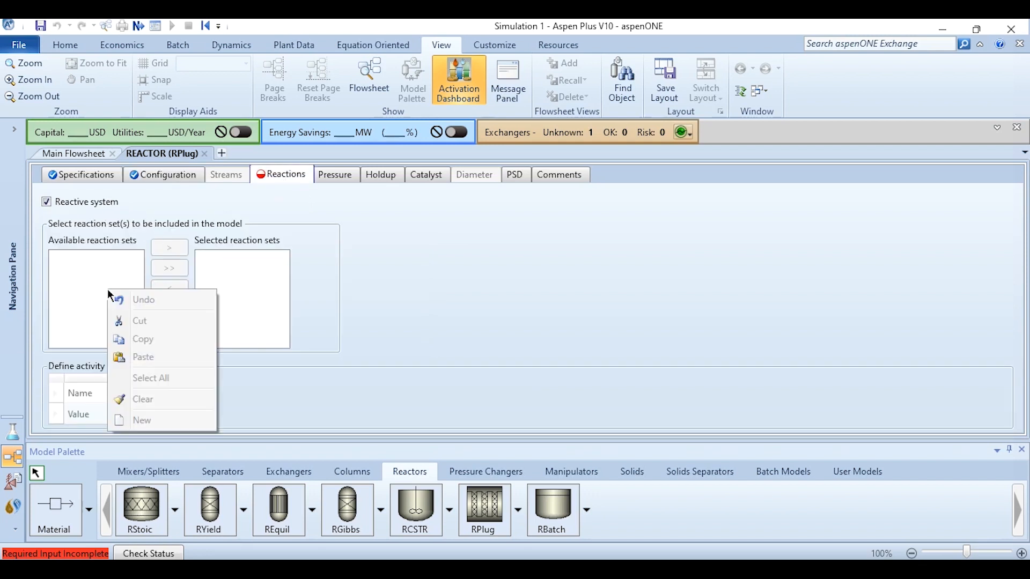
{"action": "left_click", "coordinate": [143, 420]}
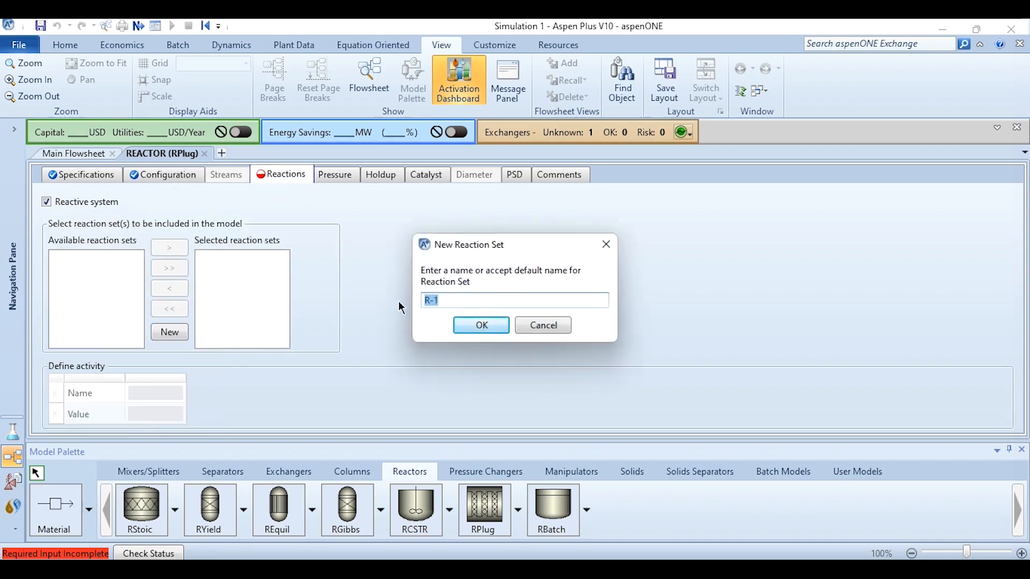
{"action": "left_click", "coordinate": [475, 327]}
{"action": "left_click", "coordinate": [509, 291]}
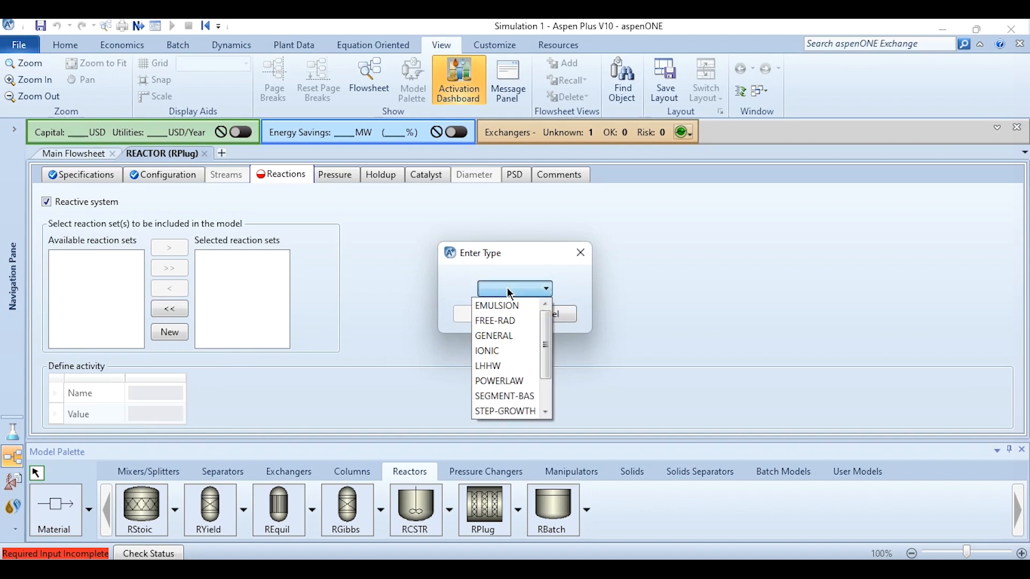
{"action": "left_click", "coordinate": [502, 382]}
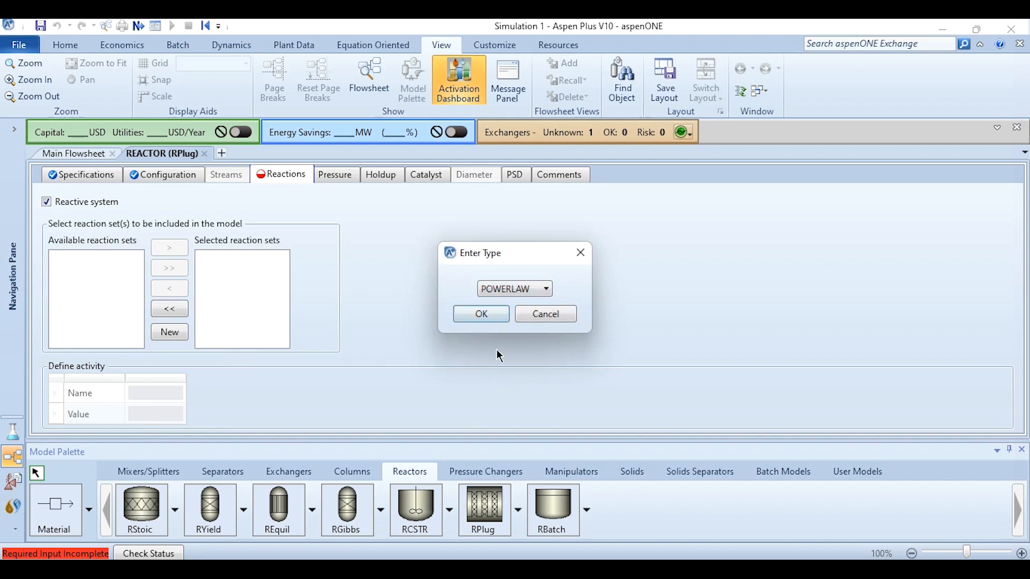
{"action": "left_click", "coordinate": [493, 320]}
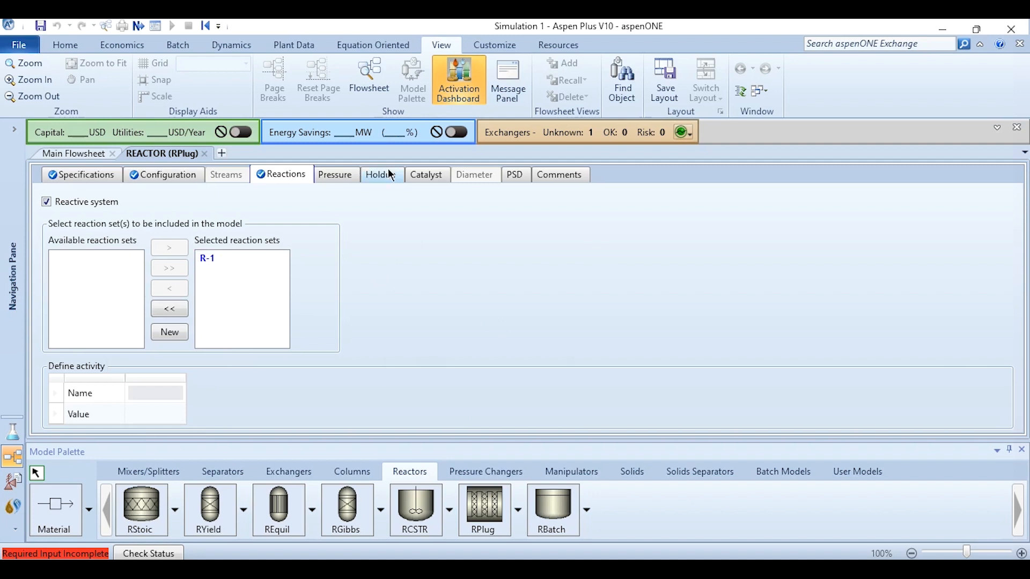
Declare catalyst present in the reactor and specify its particle density as 1900 kg/cum.
{"action": "left_click", "coordinate": [425, 177]}
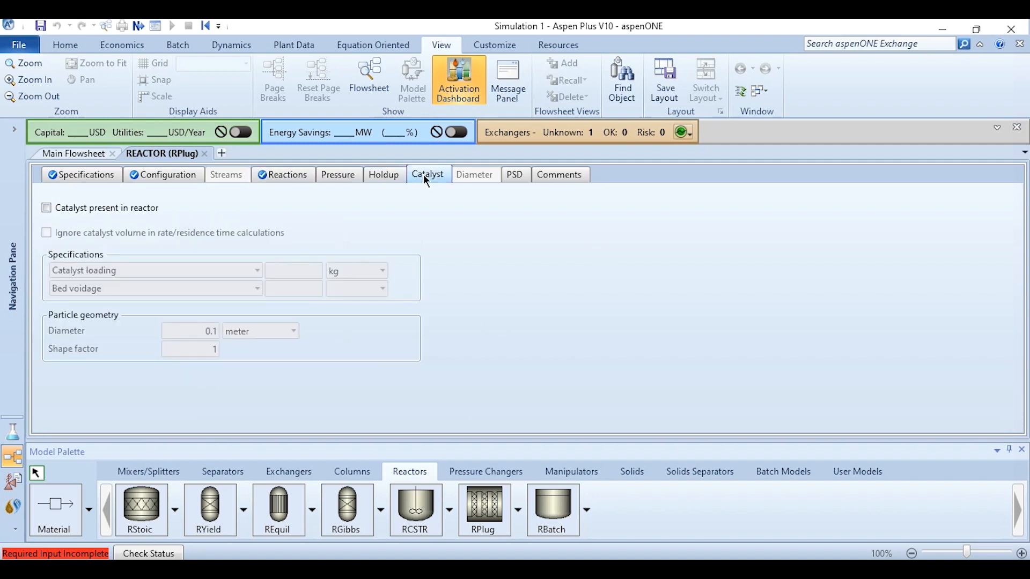
{"action": "left_click", "coordinate": [130, 208]}
{"action": "left_click", "coordinate": [130, 270]}
{"action": "key", "text": "Down"}
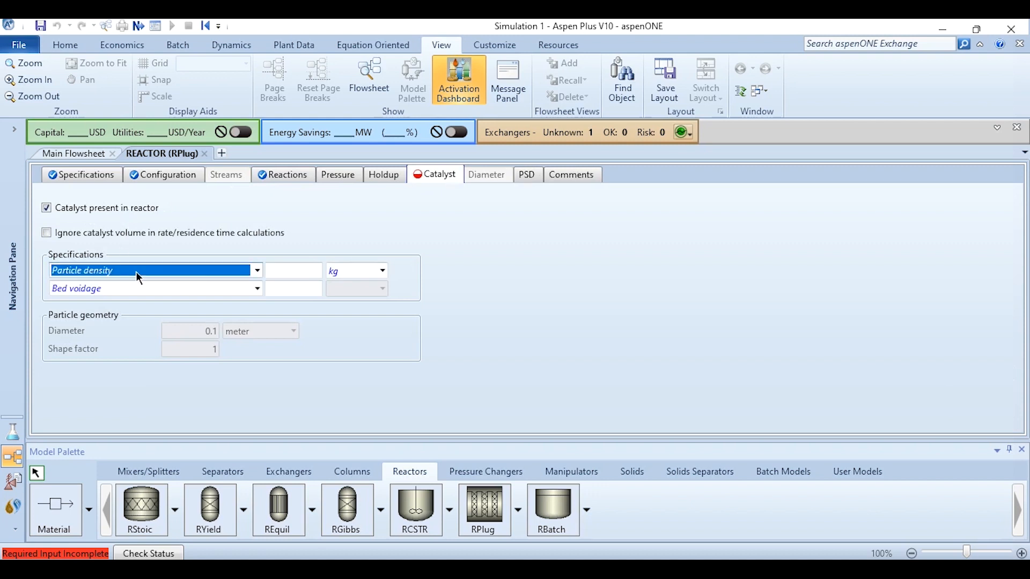
{"action": "left_click", "coordinate": [357, 270]}
{"action": "key", "text": "k"}
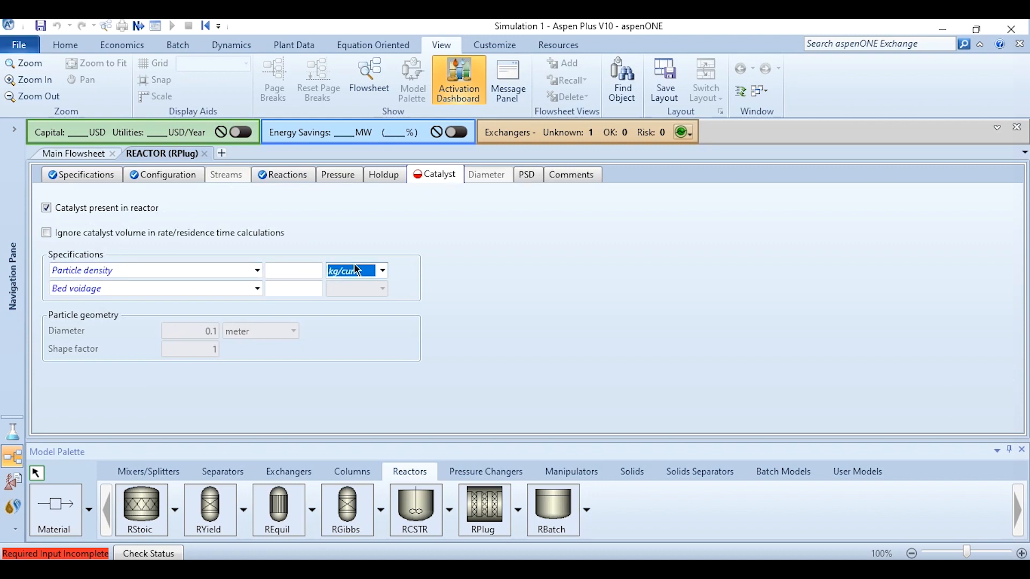
{"action": "left_click", "coordinate": [288, 277]}
{"action": "type", "text": "1900"}
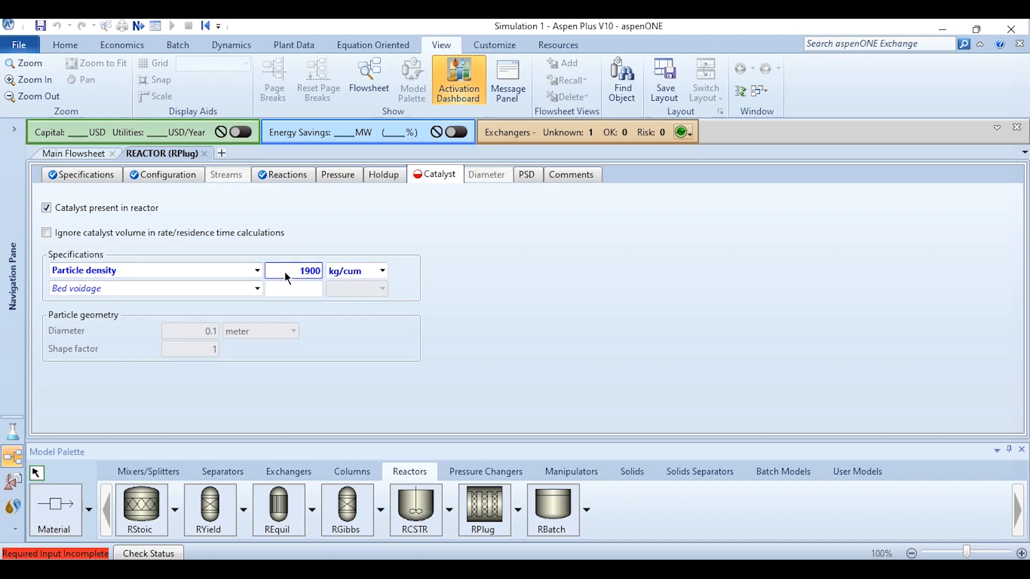
Set the catalyst bed voidage to 0.5 and return to the main flowsheet.
{"action": "left_click", "coordinate": [295, 290]}
{"action": "type", "text": "0.5"}
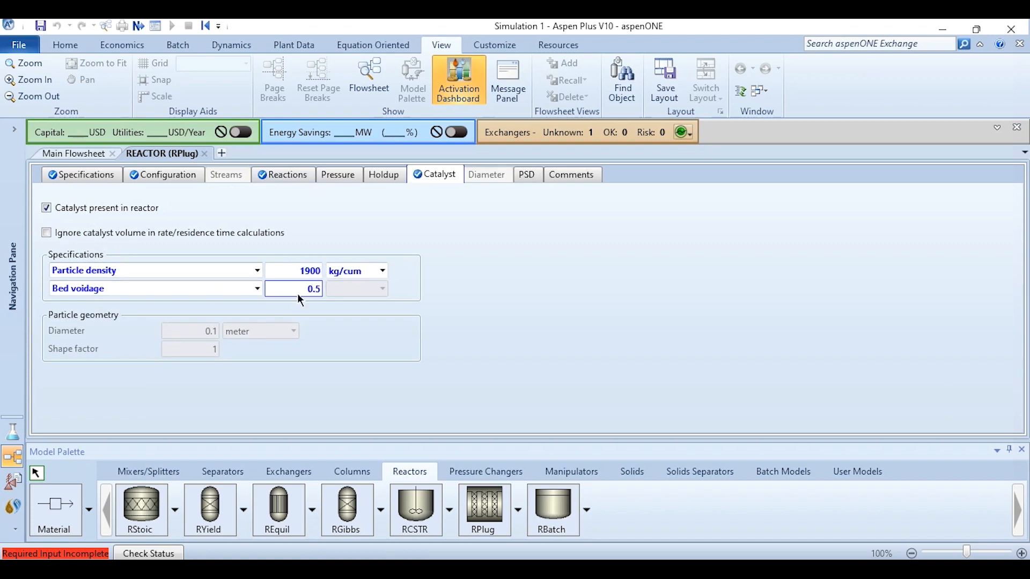
{"action": "left_click", "coordinate": [205, 153]}
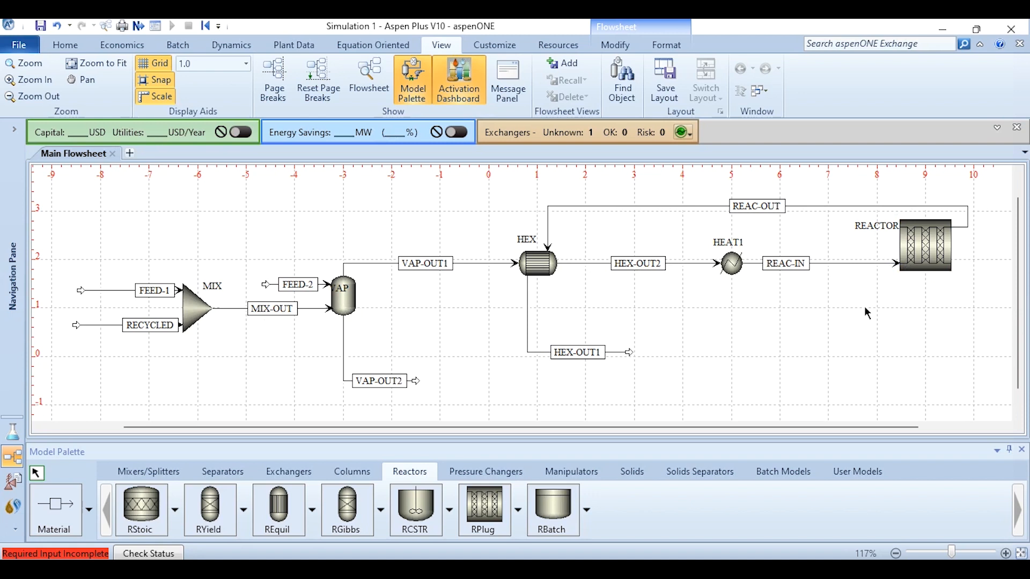
{"action": "double_click", "coordinate": [920, 263]}
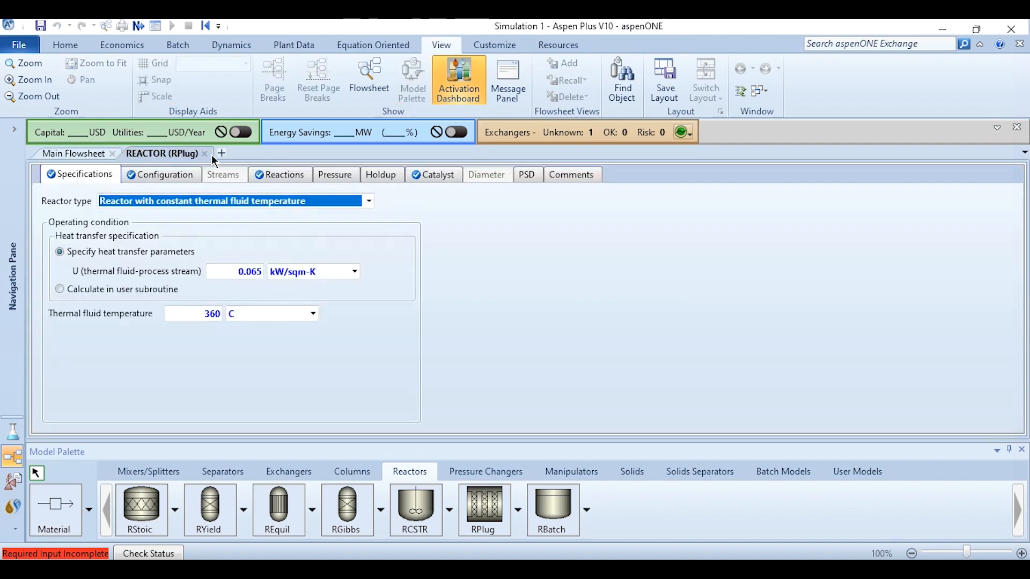
{"action": "left_click", "coordinate": [205, 153]}
Add a kinetic reaction to reaction set R-1 with BENZENE and PROPYLEN as reactants and IPB as product.
{"action": "left_click", "coordinate": [13, 130]}
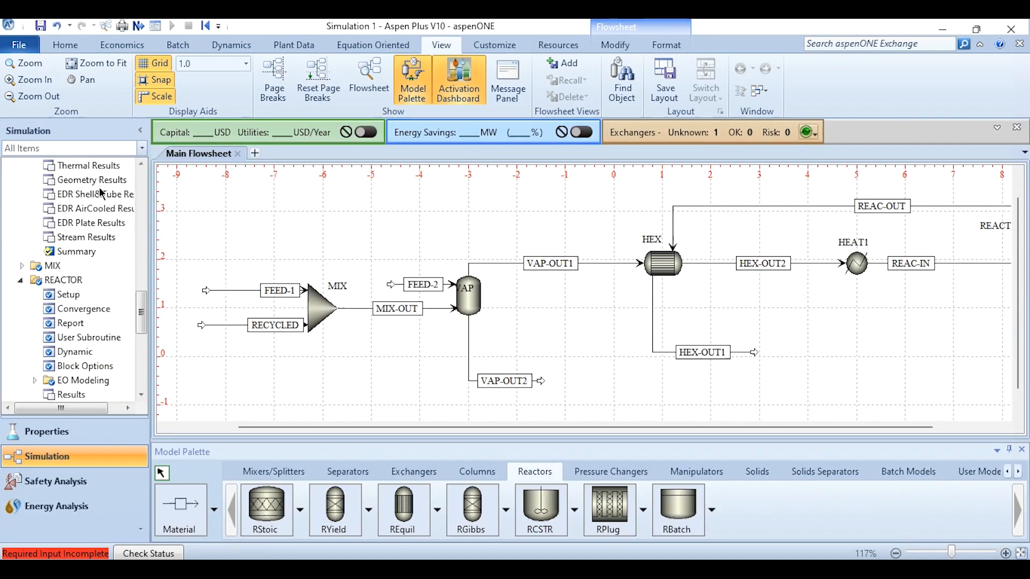
{"action": "left_click_drag", "start_coordinate": [143, 311], "coordinate": [142, 370]}
{"action": "left_click", "coordinate": [9, 294]}
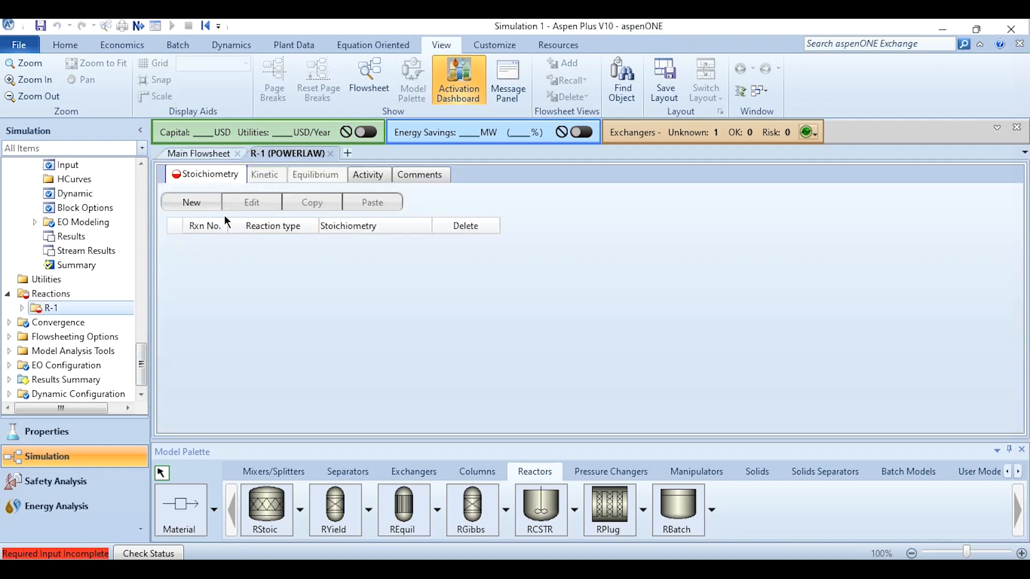
{"action": "left_click", "coordinate": [179, 201]}
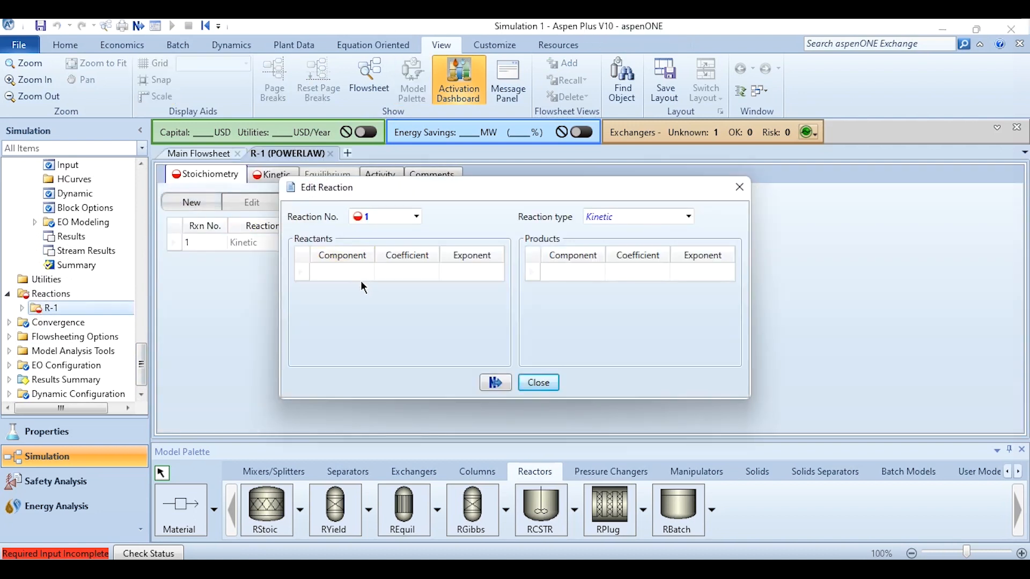
{"action": "left_click", "coordinate": [368, 272]}
{"action": "left_click", "coordinate": [334, 289]}
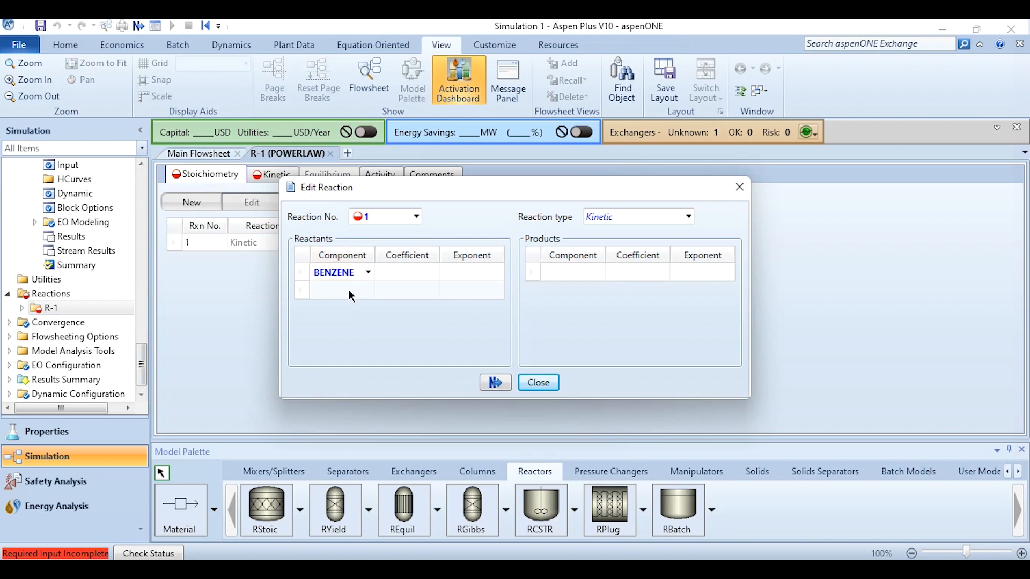
{"action": "left_click", "coordinate": [367, 290]}
{"action": "left_click", "coordinate": [348, 337]}
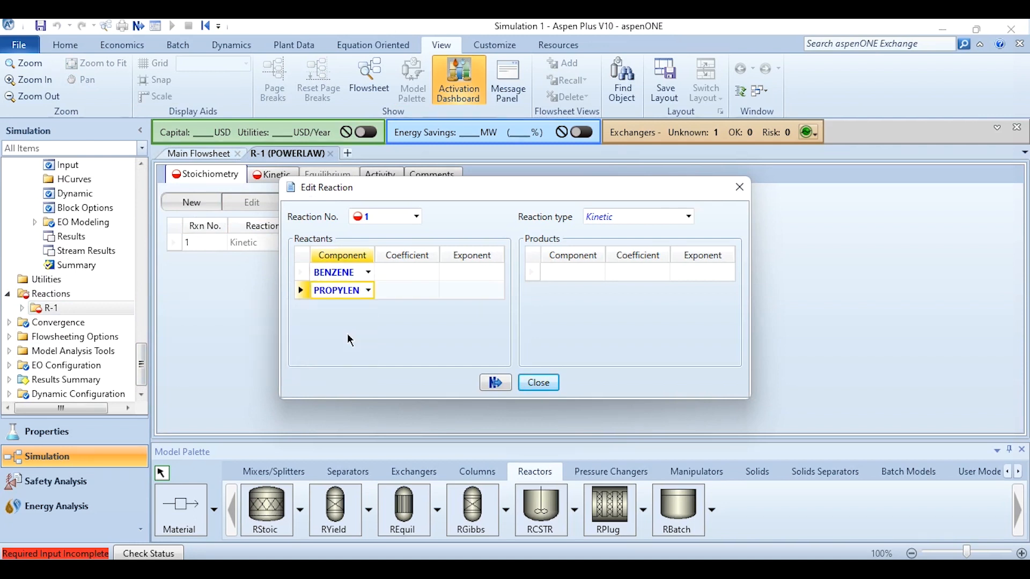
{"action": "left_click", "coordinate": [601, 274]}
{"action": "left_click", "coordinate": [599, 273]}
{"action": "left_click", "coordinate": [570, 335]}
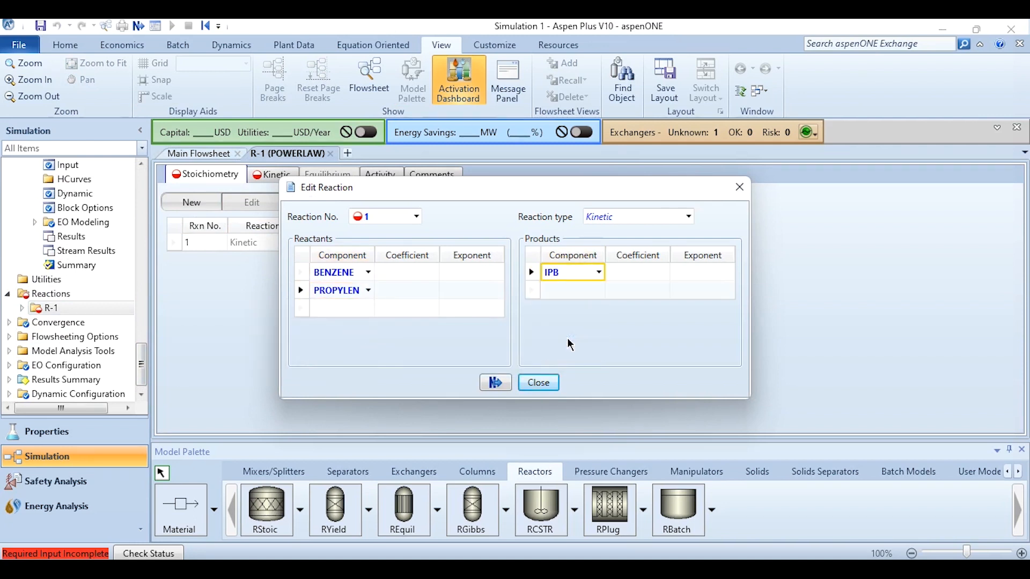
Set the stoichiometric coefficients of reaction 1 to -1 for BENZENE, -1 for PROPYLEN and 1 for IPB.
{"action": "left_click", "coordinate": [414, 279]}
{"action": "type", "text": "-1"}
{"action": "key", "text": "Return"}
{"action": "type", "text": "-1"}
{"action": "key", "text": "Return"}
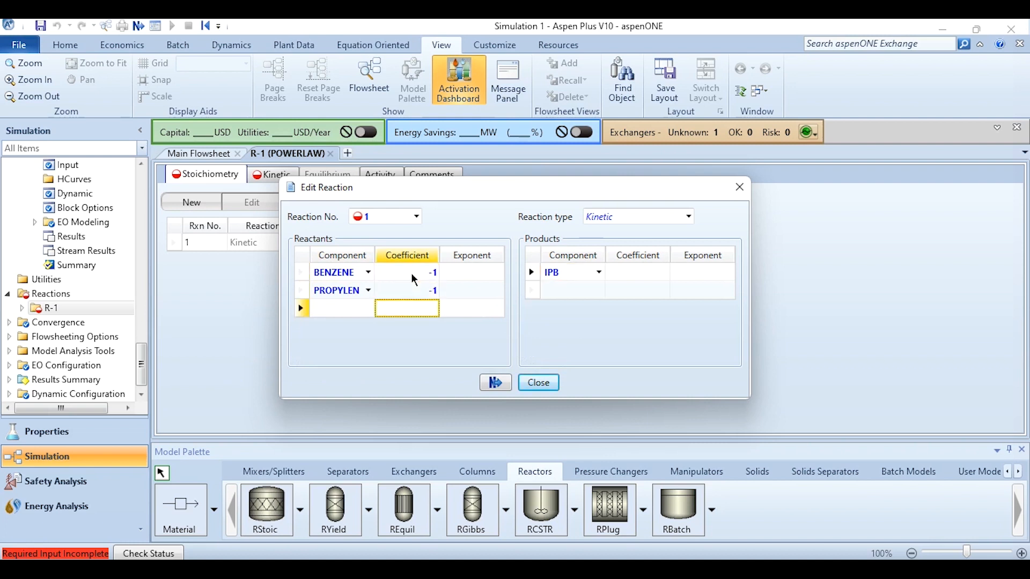
{"action": "left_click", "coordinate": [643, 275]}
{"action": "type", "text": "1"}
{"action": "key", "text": "Return"}
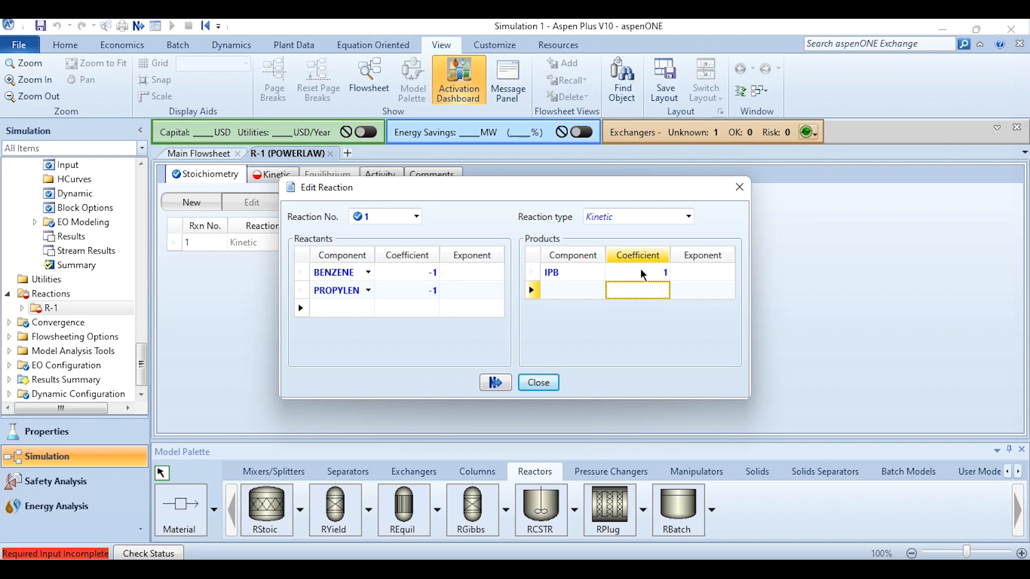
Set the BENZENE and PROPYLEN exponents of reaction 1 to 1 and finish the reaction definition.
{"action": "left_click", "coordinate": [474, 272]}
{"action": "type", "text": "1"}
{"action": "key", "text": "Return"}
{"action": "type", "text": "1"}
{"action": "key", "text": "Return"}
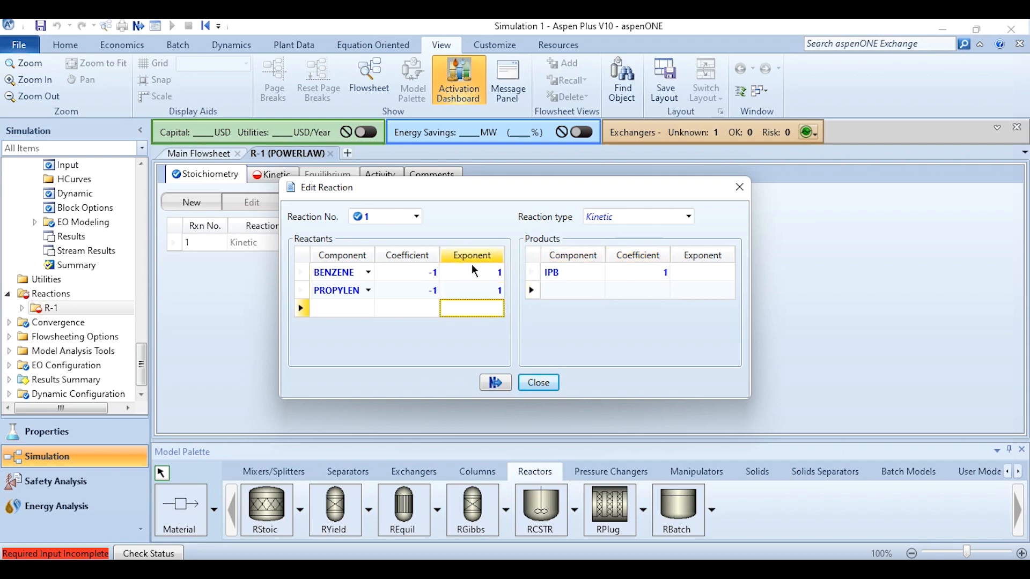
{"action": "left_click", "coordinate": [496, 383]}
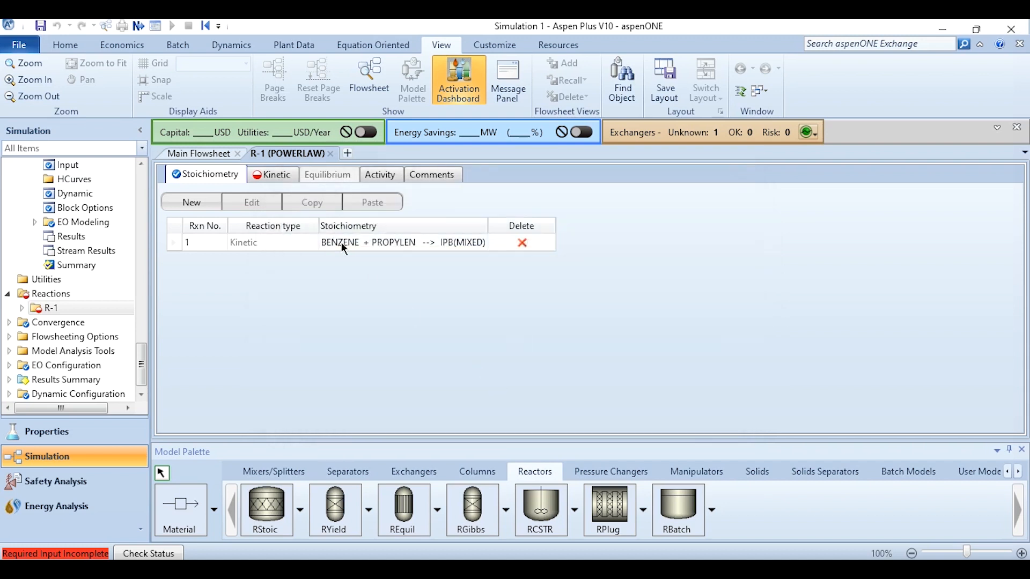
Set reaction 1's kinetics to the Vapor reacting phase with k 2.8e+07 and E 104174 kJ/kmol.
{"action": "left_click", "coordinate": [294, 175]}
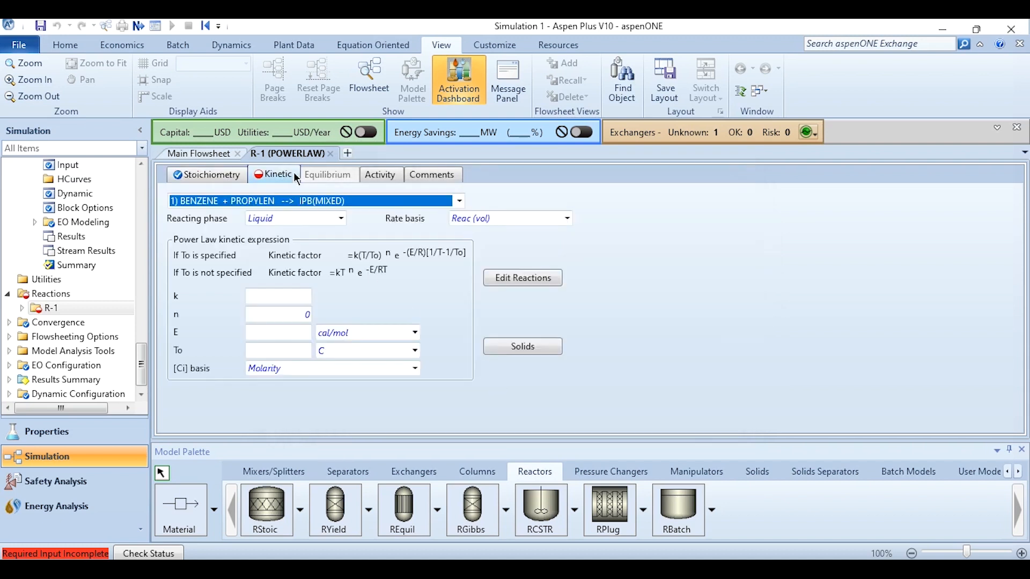
{"action": "left_click", "coordinate": [303, 220]}
{"action": "left_click", "coordinate": [407, 271]}
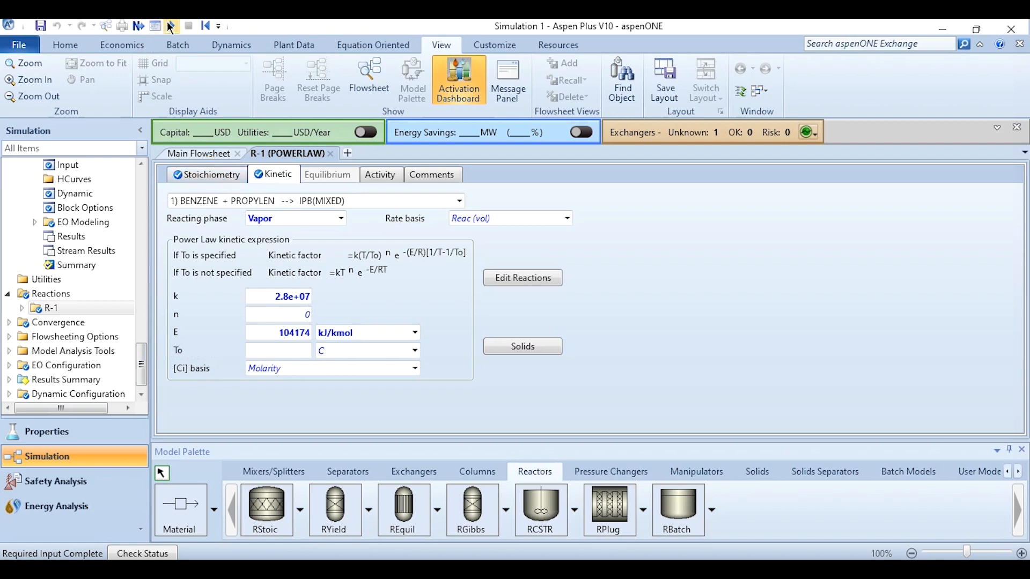
Add a second kinetic reaction to R-1 with PROPYLEN and IPB as reactants and PDISB as product.
{"action": "left_click", "coordinate": [206, 177]}
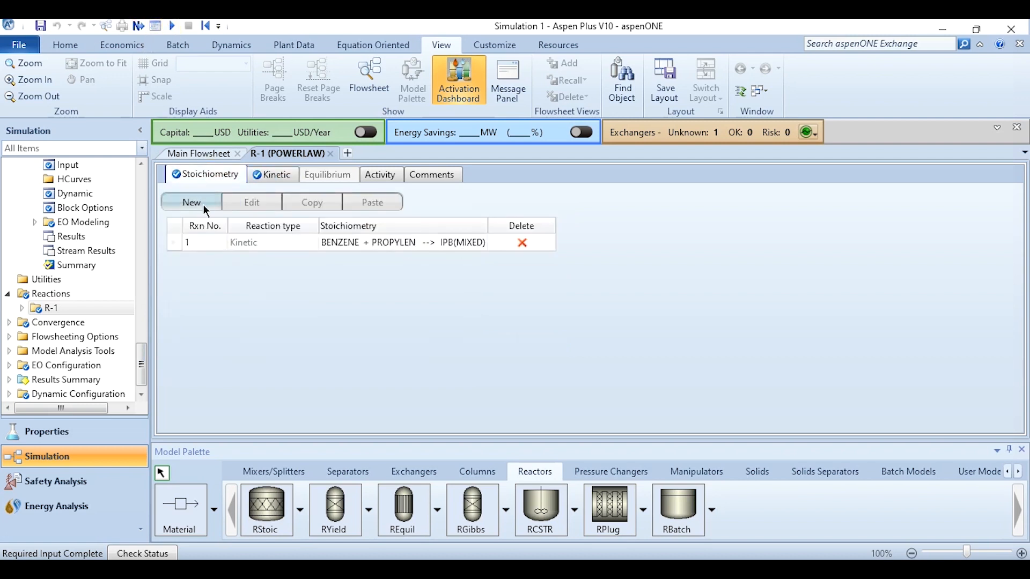
{"action": "left_click", "coordinate": [204, 206]}
{"action": "left_click", "coordinate": [372, 274]}
{"action": "left_click", "coordinate": [372, 273]}
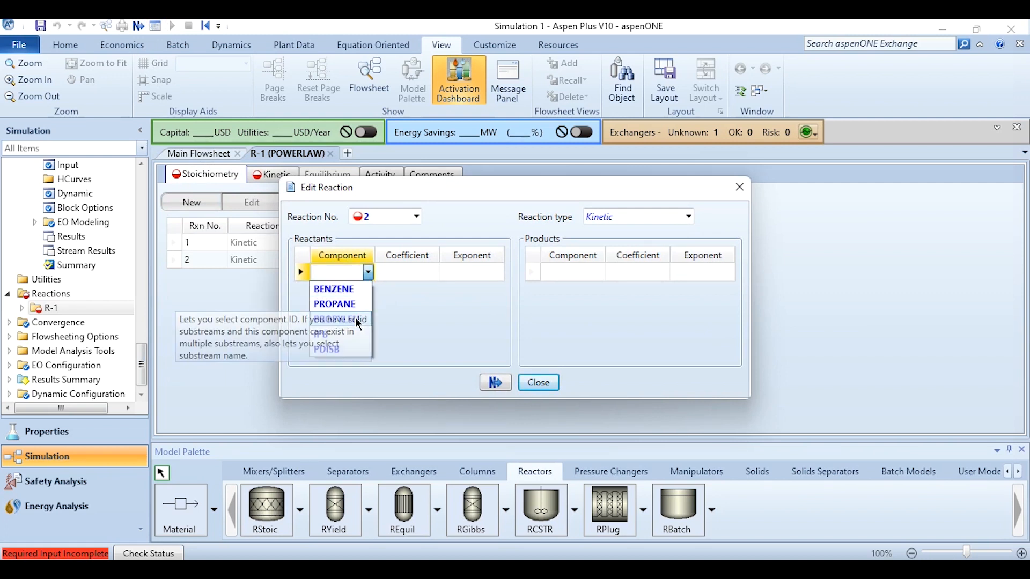
{"action": "left_click", "coordinate": [358, 321]}
{"action": "left_click", "coordinate": [368, 290]}
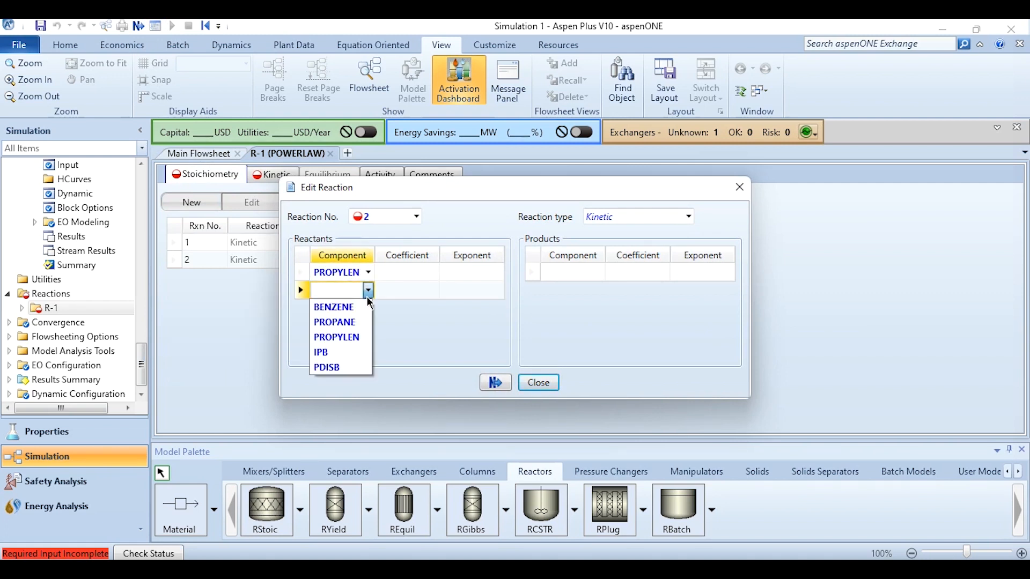
{"action": "left_click", "coordinate": [337, 354]}
{"action": "left_click", "coordinate": [599, 272]}
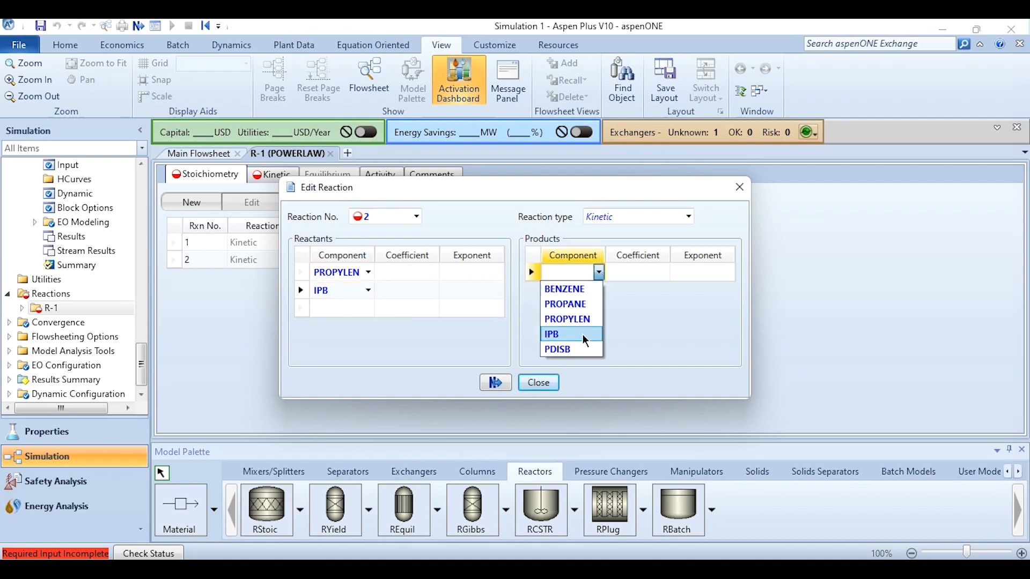
{"action": "left_click", "coordinate": [558, 349]}
Set the stoichiometric coefficients of reaction 2 to -1 for PROPYLEN, -1 for IPB and 1 for PDISB.
{"action": "left_click", "coordinate": [390, 273]}
{"action": "type", "text": "-1"}
{"action": "key", "text": "Return"}
{"action": "type", "text": "-1"}
{"action": "key", "text": "Return"}
{"action": "left_click", "coordinate": [642, 274]}
{"action": "type", "text": "1"}
{"action": "key", "text": "Return"}
Set the PROPYLEN and IPB exponents of reaction 2 to 1 and finish the reaction definition.
{"action": "left_click", "coordinate": [459, 271]}
{"action": "type", "text": "1"}
{"action": "key", "text": "Return"}
{"action": "type", "text": "1"}
{"action": "key", "text": "Return"}
{"action": "left_click", "coordinate": [495, 383]}
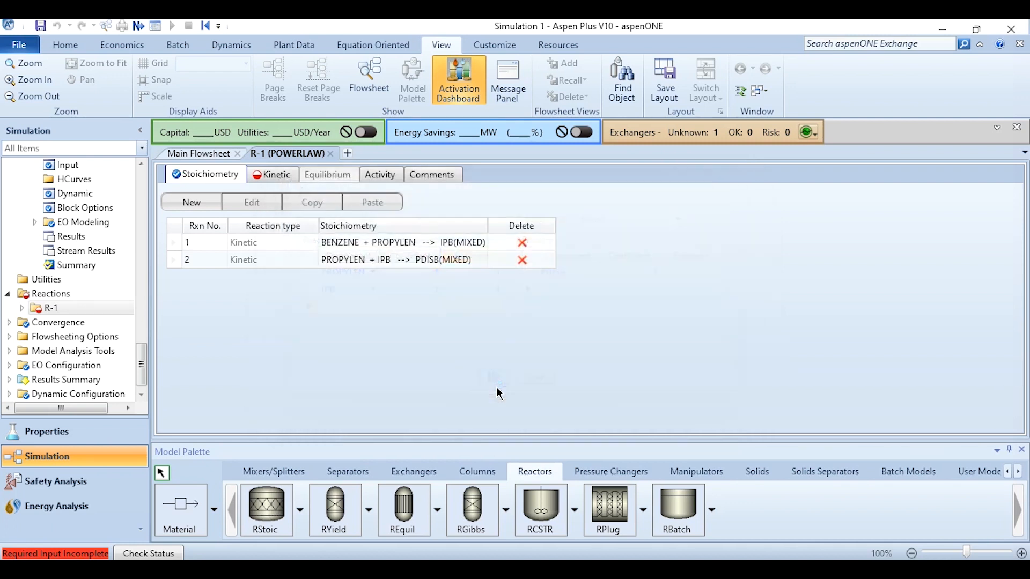
Set reaction 2's kinetics to the Vapor reacting phase with k 2.32e+09 and E 146742 kJ/kmol.
{"action": "left_click", "coordinate": [269, 175]}
{"action": "left_click", "coordinate": [460, 203]}
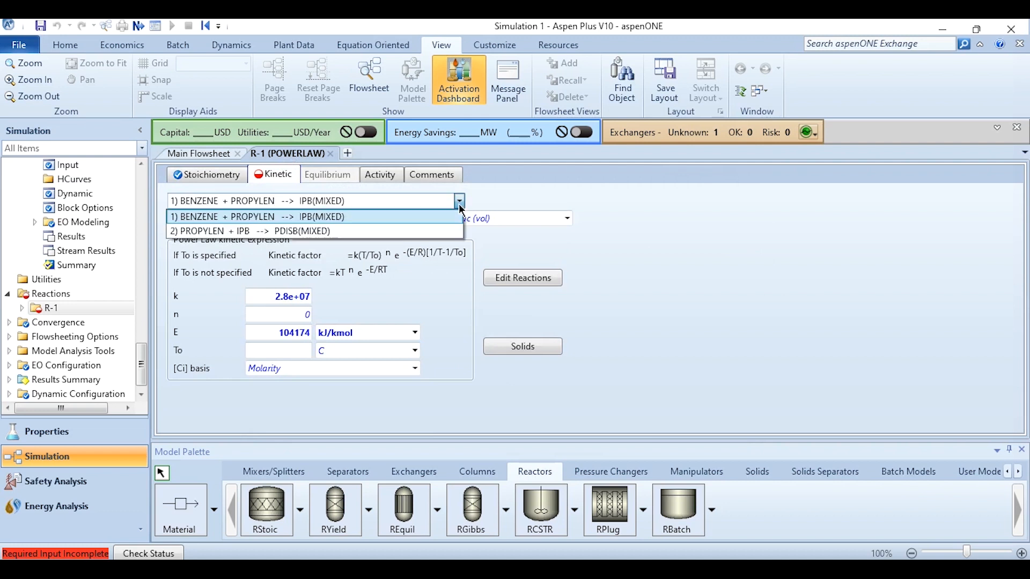
{"action": "left_click", "coordinate": [396, 230]}
{"action": "left_click", "coordinate": [301, 217]}
{"action": "left_click", "coordinate": [301, 217]}
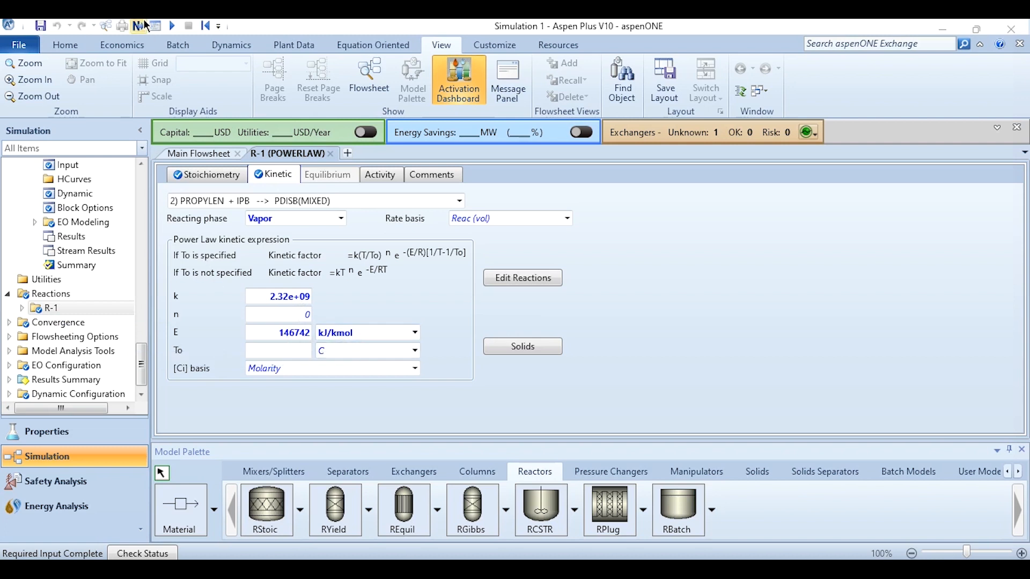
Run the simulation and open the REACTOR block's stream results from the main flowsheet.
{"action": "left_click", "coordinate": [173, 26]}
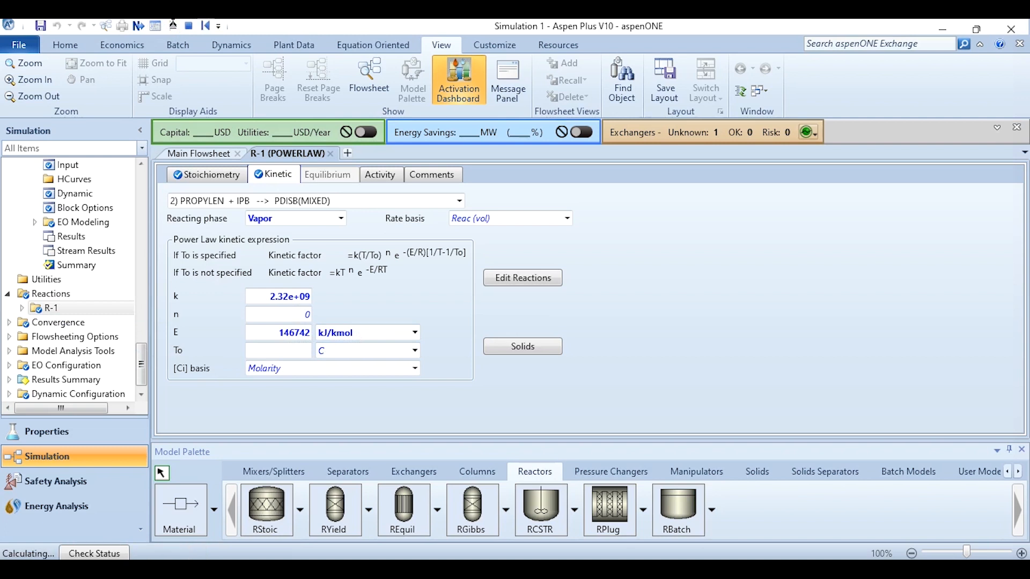
{"action": "left_click", "coordinate": [209, 156]}
{"action": "scroll", "coordinate": [468, 248], "scroll_direction": "up", "scroll_amount": 2}
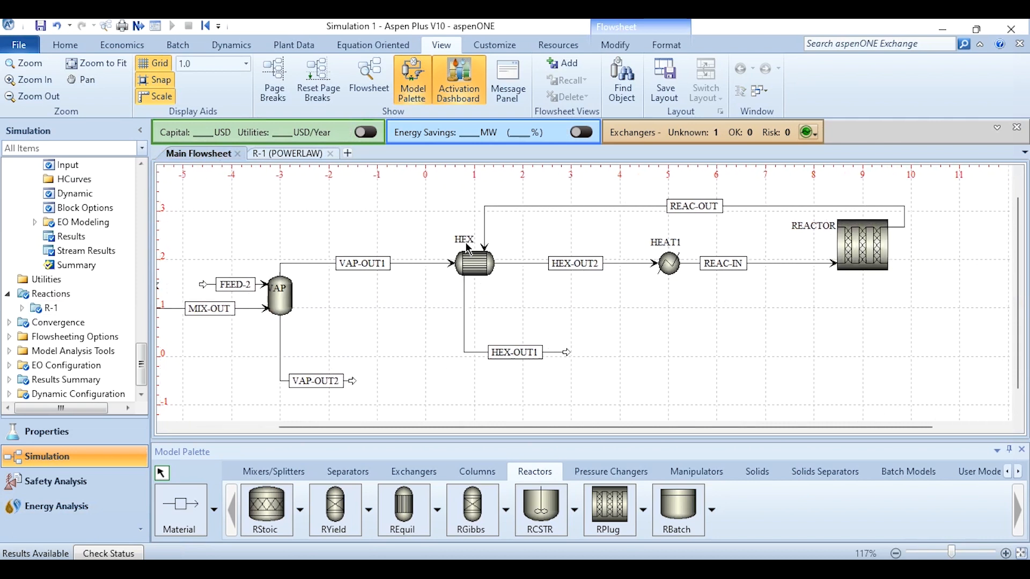
{"action": "scroll", "coordinate": [468, 248], "scroll_direction": "right", "scroll_amount": 3}
{"action": "right_click", "coordinate": [680, 255]}
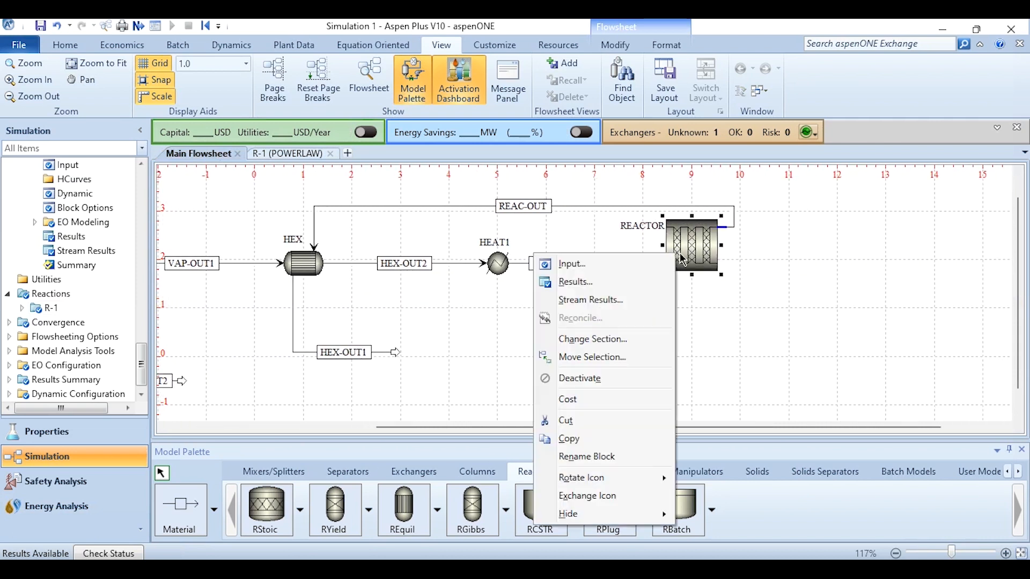
{"action": "left_click", "coordinate": [643, 300]}
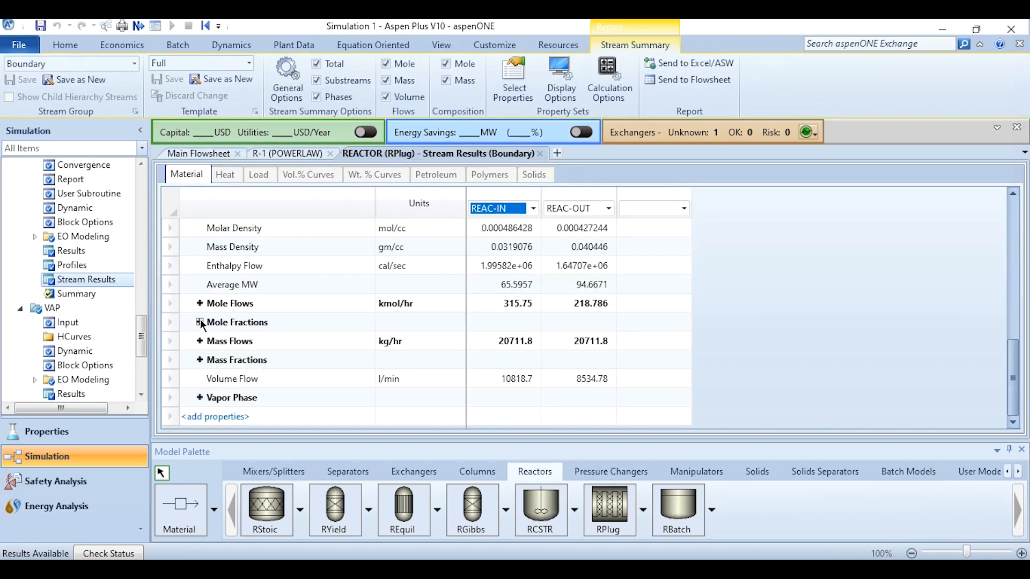
Examine the component mole fractions and mole flows in the REACTOR stream results, closing the open result and reaction forms when done.
{"action": "left_click", "coordinate": [200, 322]}
{"action": "left_click", "coordinate": [199, 304]}
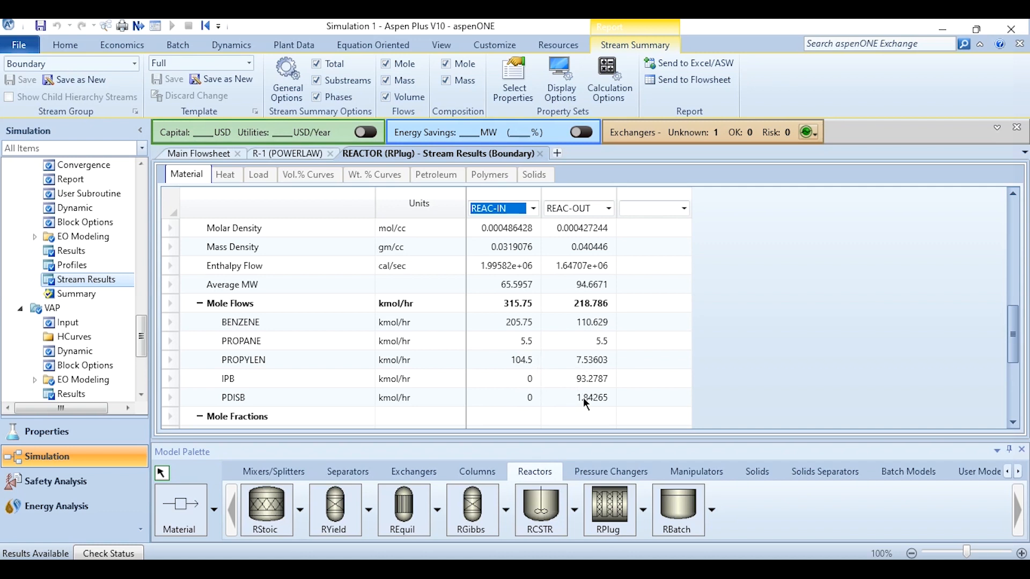
{"action": "left_click", "coordinate": [538, 155]}
{"action": "left_click", "coordinate": [330, 153]}
Place a Heater block on the main flowsheet below the HEX-OUT1 stream, at about 3, -2 on the rulers.
{"action": "left_click", "coordinate": [488, 386]}
{"action": "scroll", "coordinate": [488, 386], "scroll_direction": "left", "scroll_amount": 5}
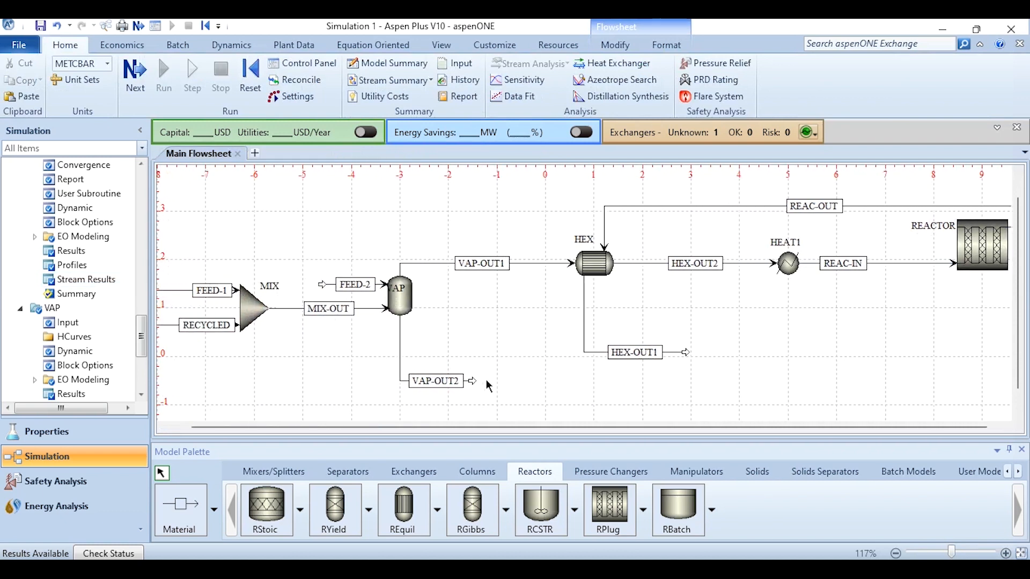
{"action": "scroll", "coordinate": [488, 386], "scroll_direction": "down", "scroll_amount": 3}
{"action": "scroll", "coordinate": [488, 386], "scroll_direction": "right", "scroll_amount": 3}
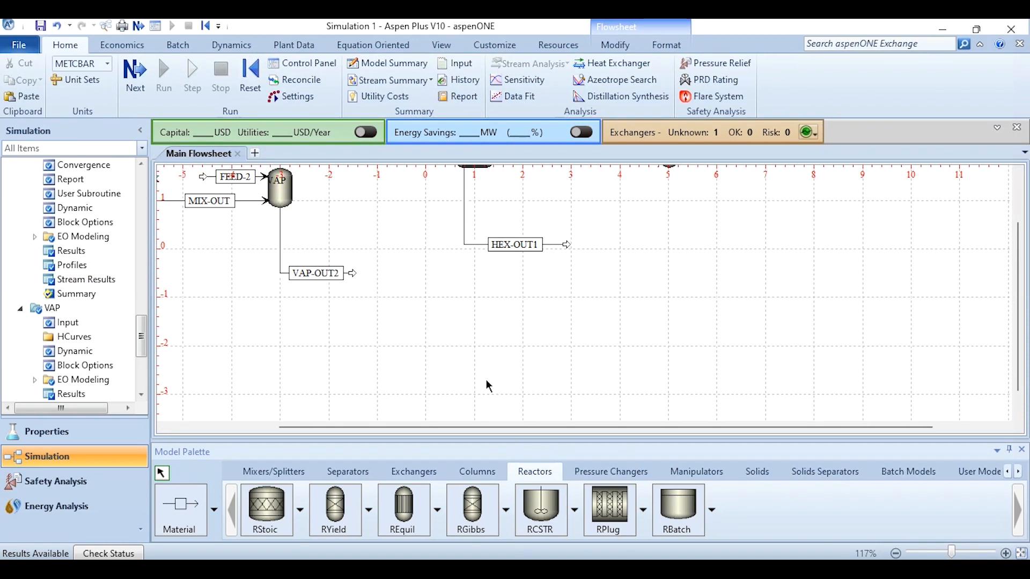
{"action": "left_click", "coordinate": [337, 474]}
{"action": "left_click", "coordinate": [391, 475]}
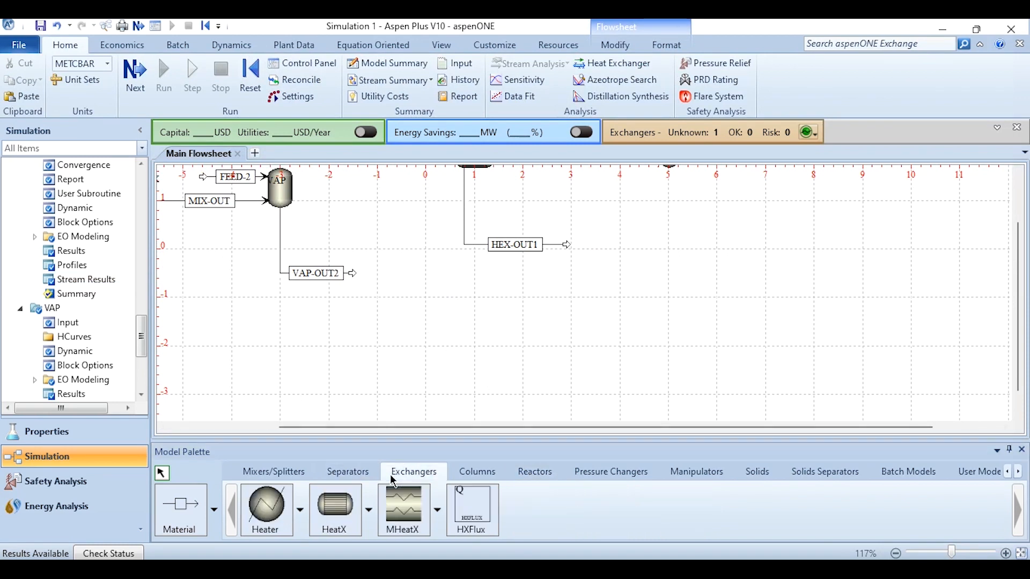
{"action": "left_click", "coordinate": [273, 521]}
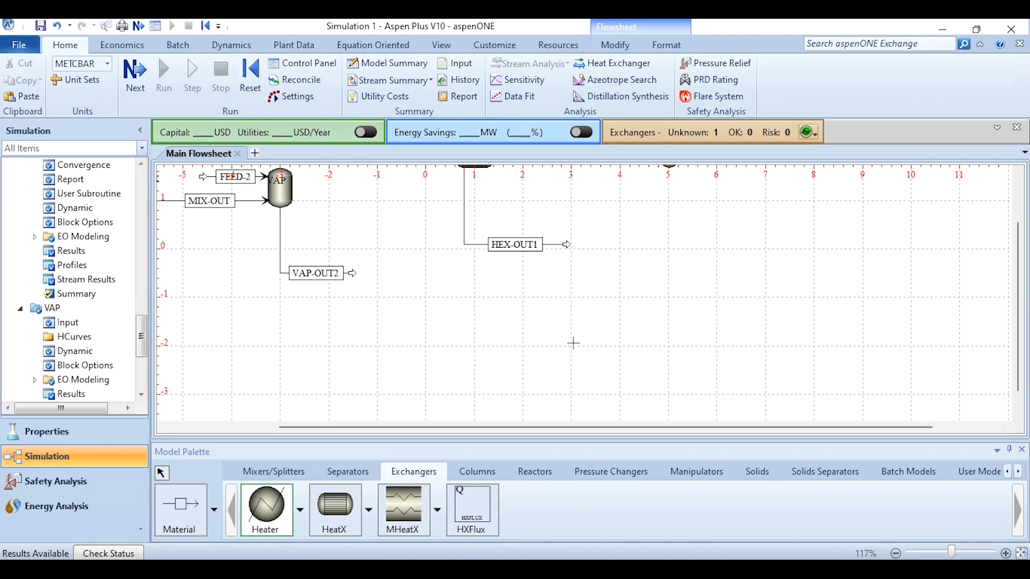
{"action": "left_click", "coordinate": [570, 348]}
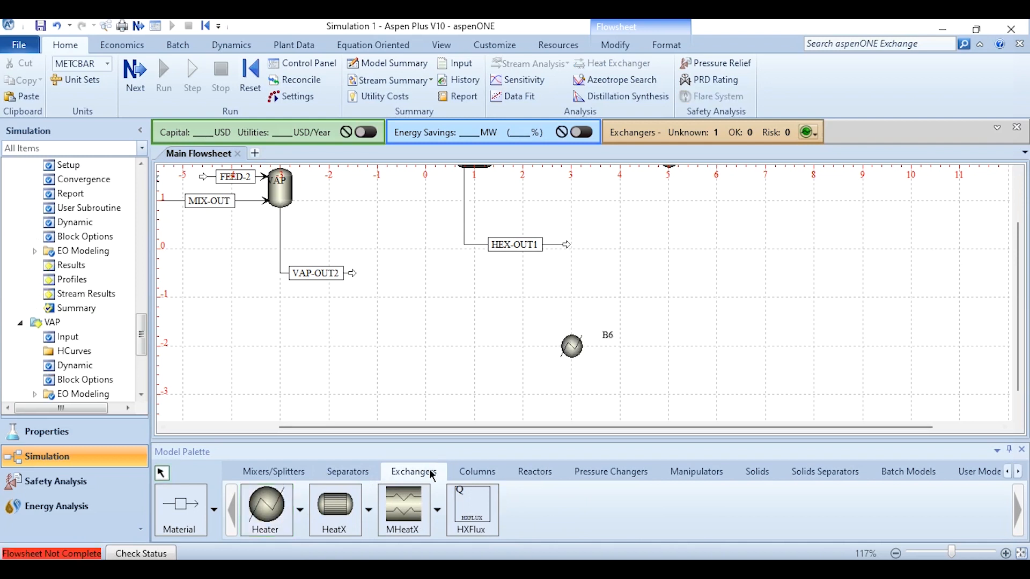
Place a Flash2 separator level with the new heater, at about 7, -2 on the flowsheet rulers.
{"action": "left_click", "coordinate": [347, 472]}
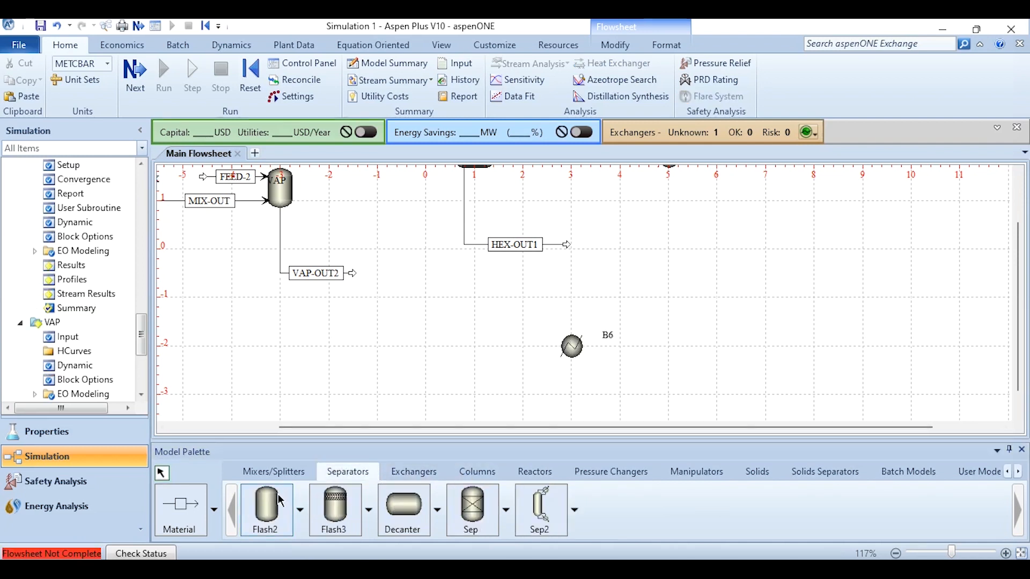
{"action": "left_click", "coordinate": [286, 498]}
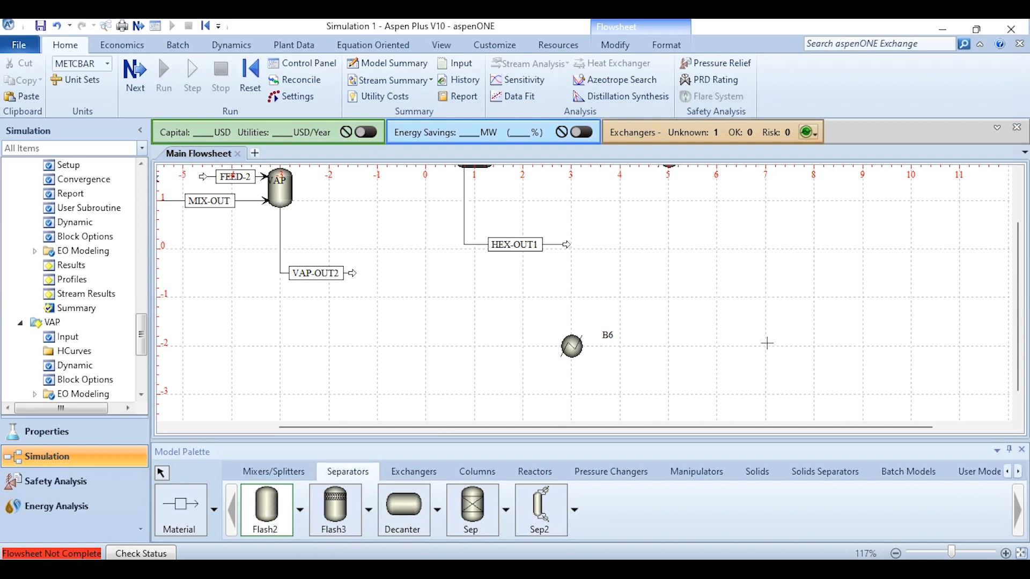
{"action": "left_click", "coordinate": [767, 344]}
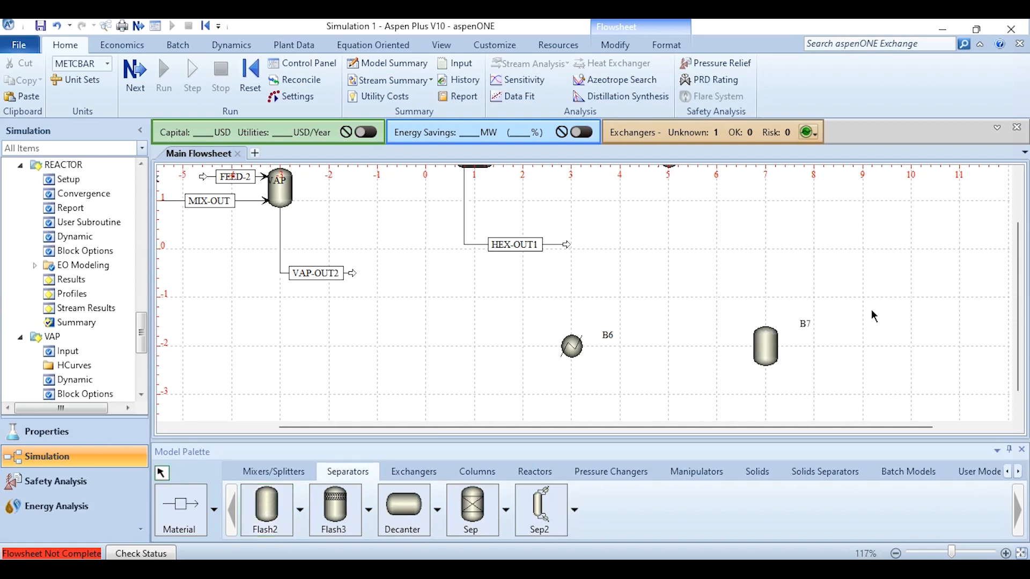
Add a Pump block beyond the new flash separator and move it down to about 11, -4 on the flowsheet rulers.
{"action": "scroll", "coordinate": [872, 317], "scroll_direction": "right", "scroll_amount": 10}
{"action": "scroll", "coordinate": [873, 316], "scroll_direction": "down", "scroll_amount": 2}
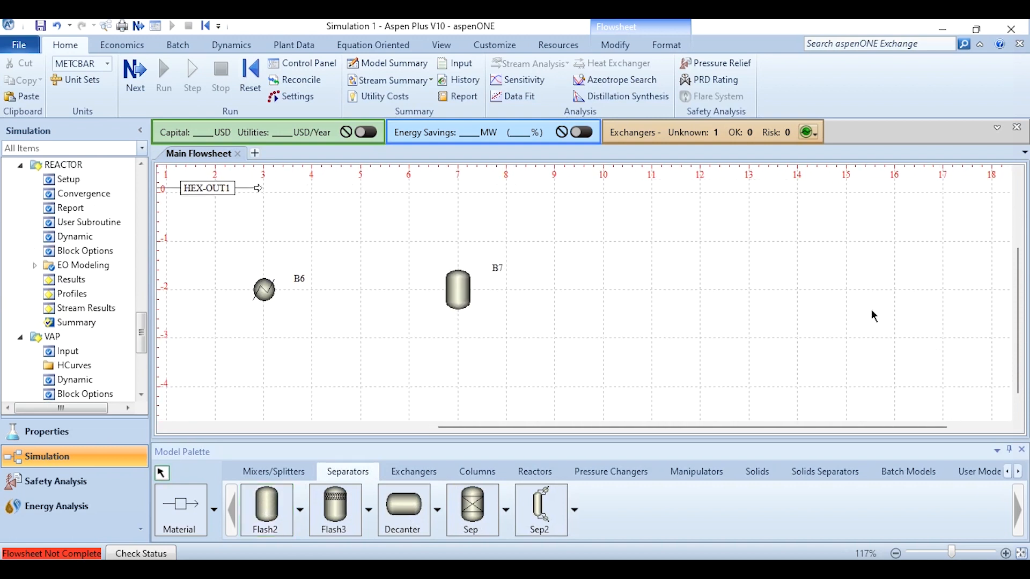
{"action": "left_click", "coordinate": [611, 471]}
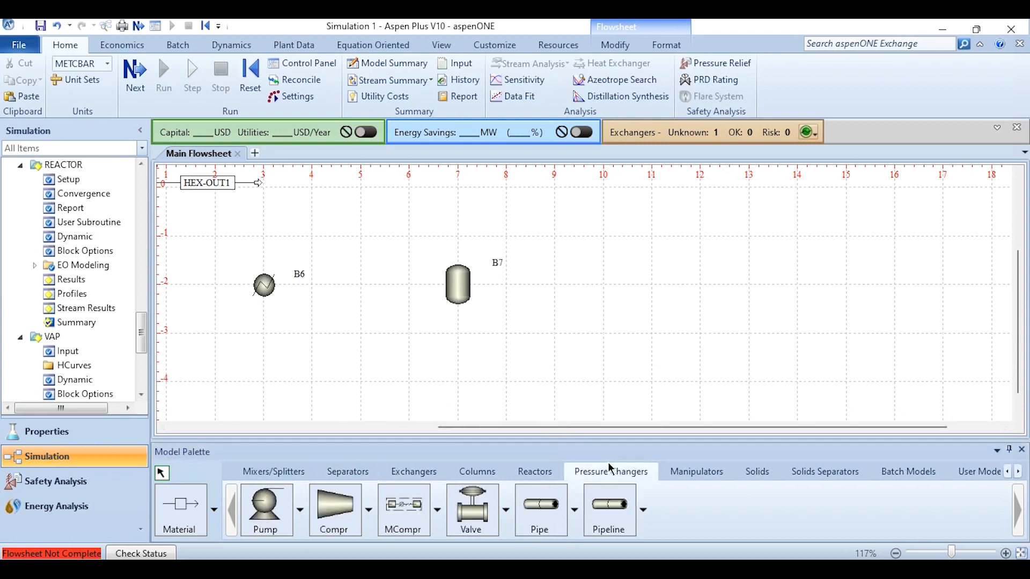
{"action": "left_click", "coordinate": [280, 523]}
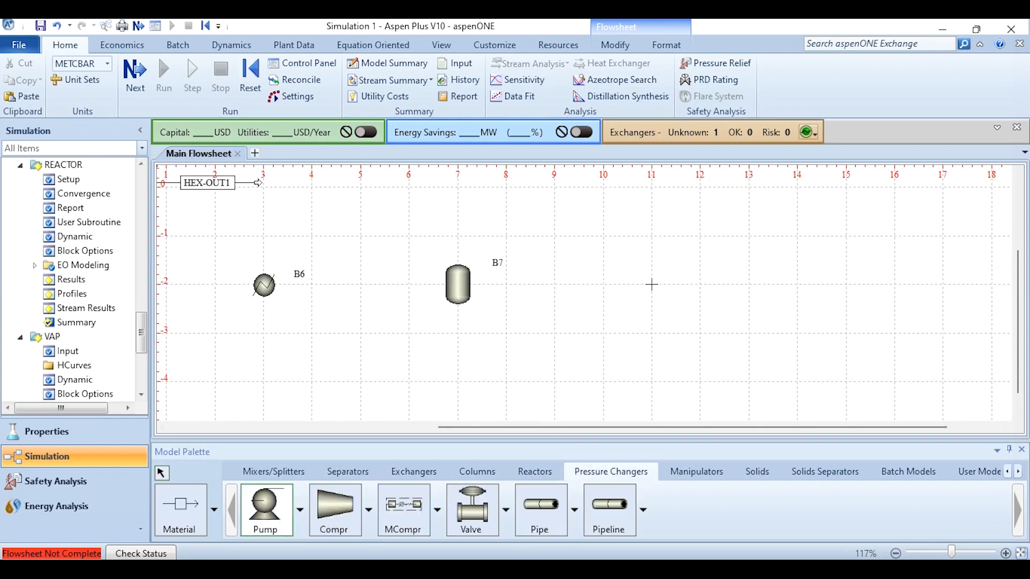
{"action": "left_click", "coordinate": [651, 285]}
{"action": "right_click", "coordinate": [771, 265]}
{"action": "left_click_drag", "start_coordinate": [652, 287], "coordinate": [651, 381]}
Place two RadFrac columns in line after the pump, at about 15, -4 and 20, -4 on the flowsheet rulers.
{"action": "key", "text": "Right"}
{"action": "key", "text": "Right"}
{"action": "key", "text": "Right"}
{"action": "key", "text": "Right"}
{"action": "key", "text": "Right"}
{"action": "key", "text": "Right"}
{"action": "key", "text": "Right"}
{"action": "key", "text": "Right"}
{"action": "key", "text": "Right"}
{"action": "key", "text": "Right"}
{"action": "key", "text": "Right"}
{"action": "key", "text": "Right"}
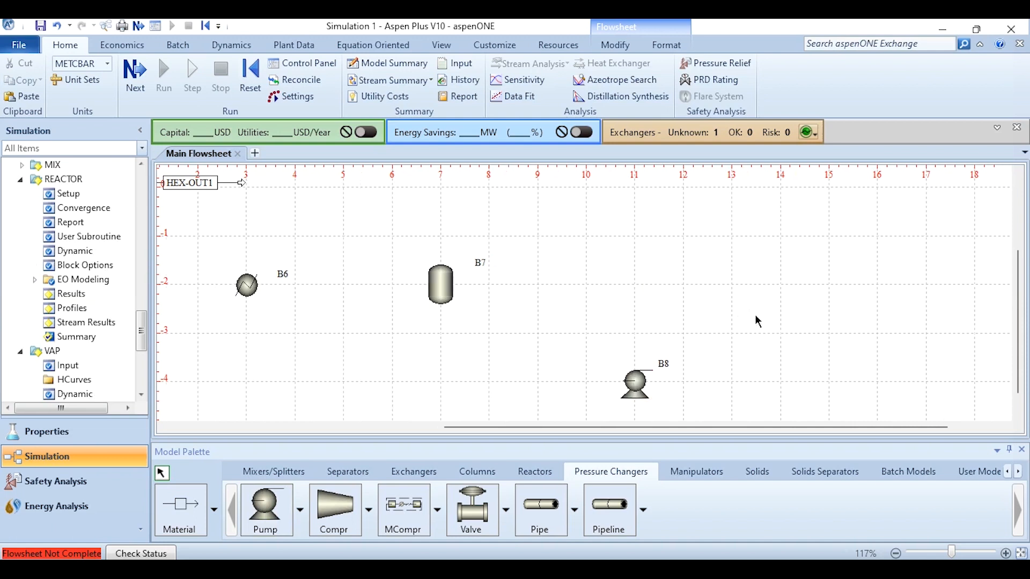
{"action": "key", "text": "Down"}
{"action": "key", "text": "Down"}
{"action": "key", "text": "Down"}
{"action": "key", "text": "Down"}
{"action": "key", "text": "Down"}
{"action": "key", "text": "Down"}
{"action": "key", "text": "Down"}
{"action": "key", "text": "Down"}
{"action": "key", "text": "Down"}
{"action": "key", "text": "Down"}
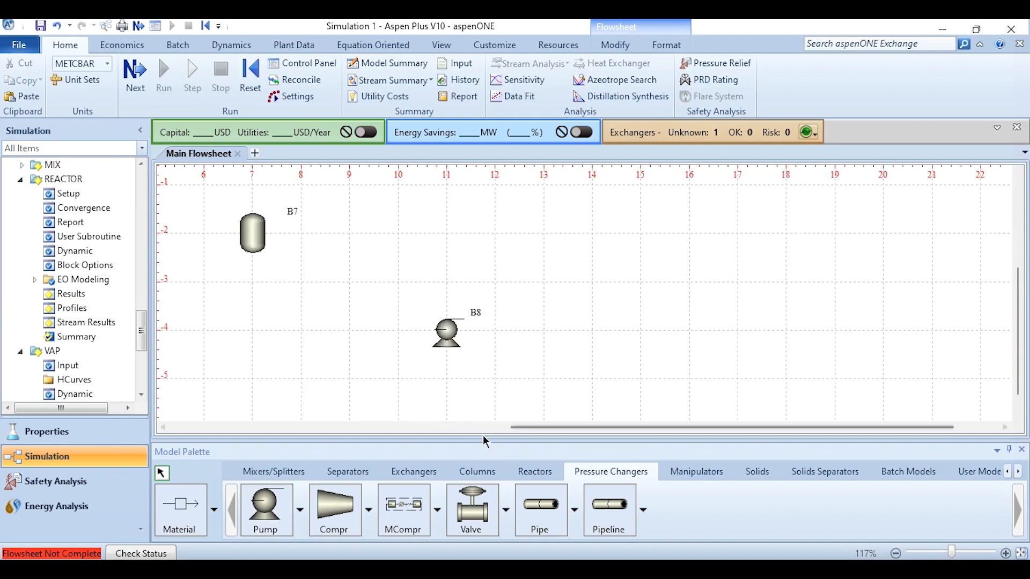
{"action": "left_click", "coordinate": [479, 472]}
{"action": "left_click", "coordinate": [398, 517]}
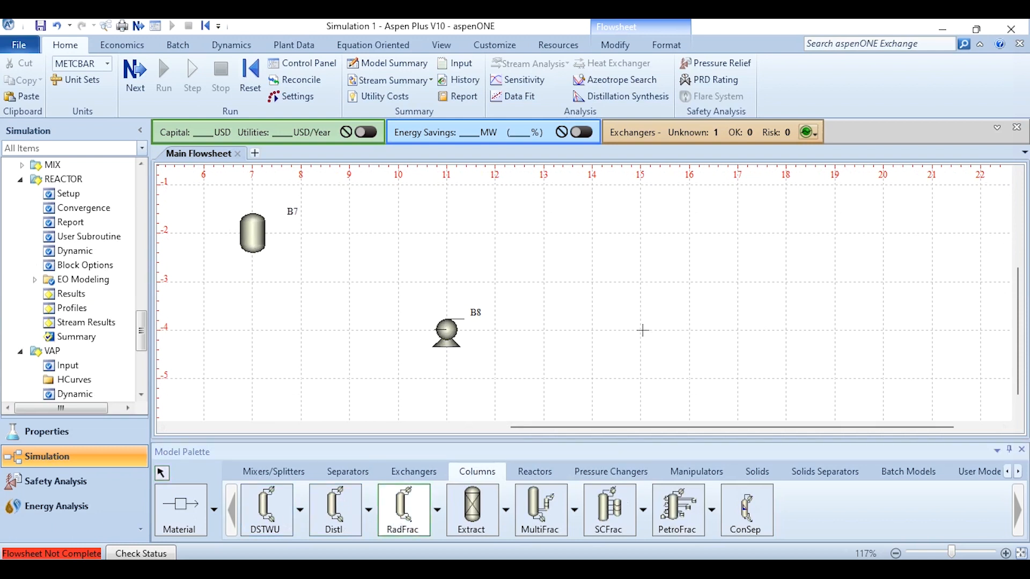
{"action": "left_click", "coordinate": [639, 330]}
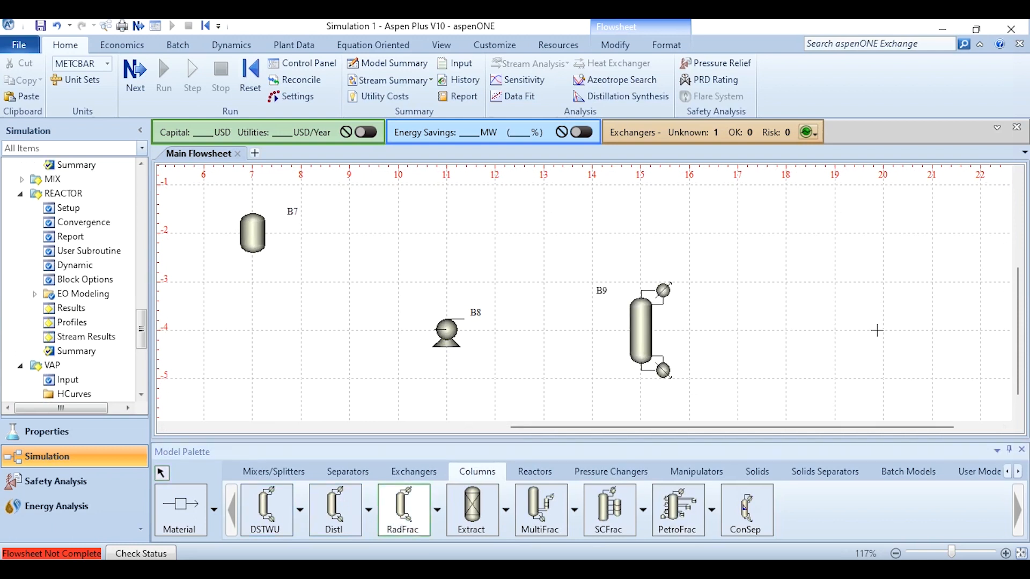
{"action": "left_click", "coordinate": [877, 329]}
{"action": "right_click", "coordinate": [980, 328]}
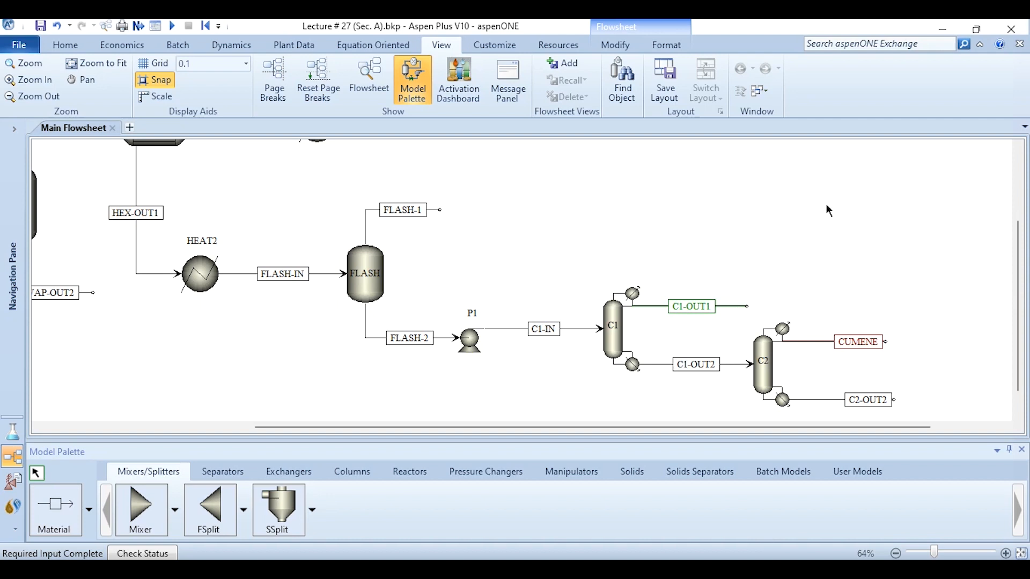
In the completed Lecture # 27 flowsheet, review the specifications of the HEAT2 heater, the FLASH separator and the P1 pump.
{"action": "double_click", "coordinate": [207, 287]}
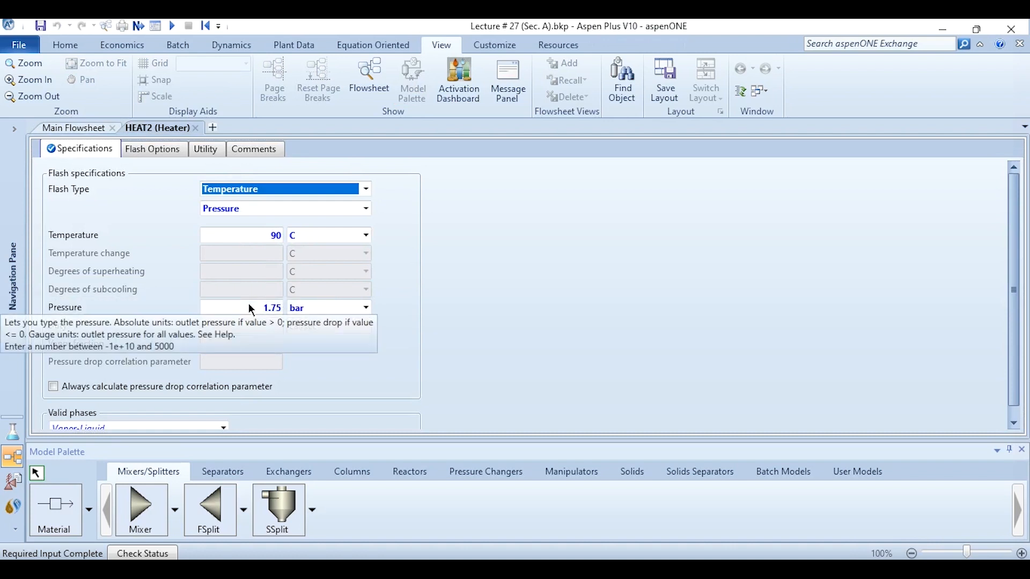
{"action": "left_click", "coordinate": [195, 128]}
{"action": "double_click", "coordinate": [369, 286]}
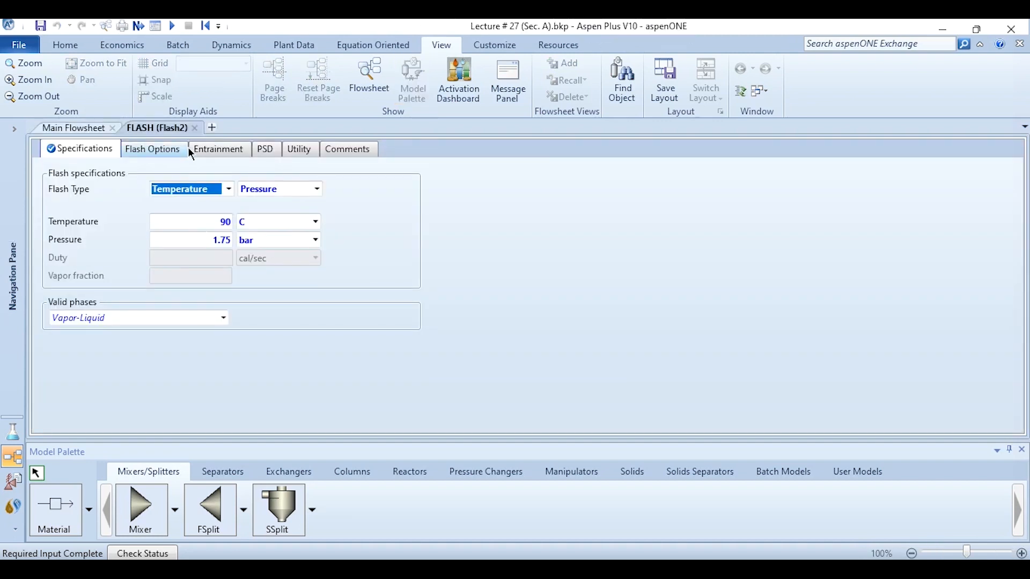
{"action": "left_click", "coordinate": [195, 127]}
{"action": "double_click", "coordinate": [468, 341]}
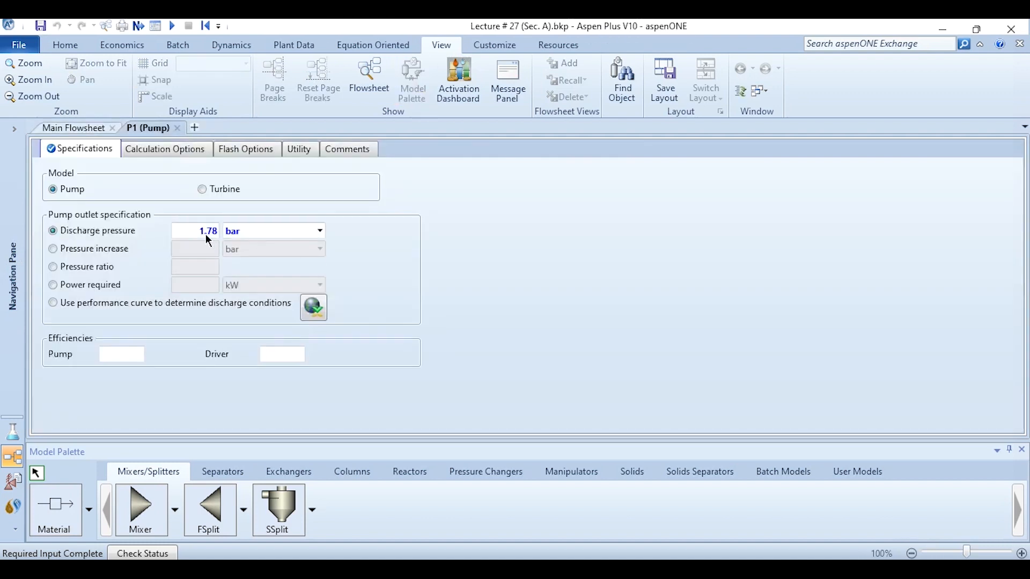
{"action": "left_click", "coordinate": [177, 127]}
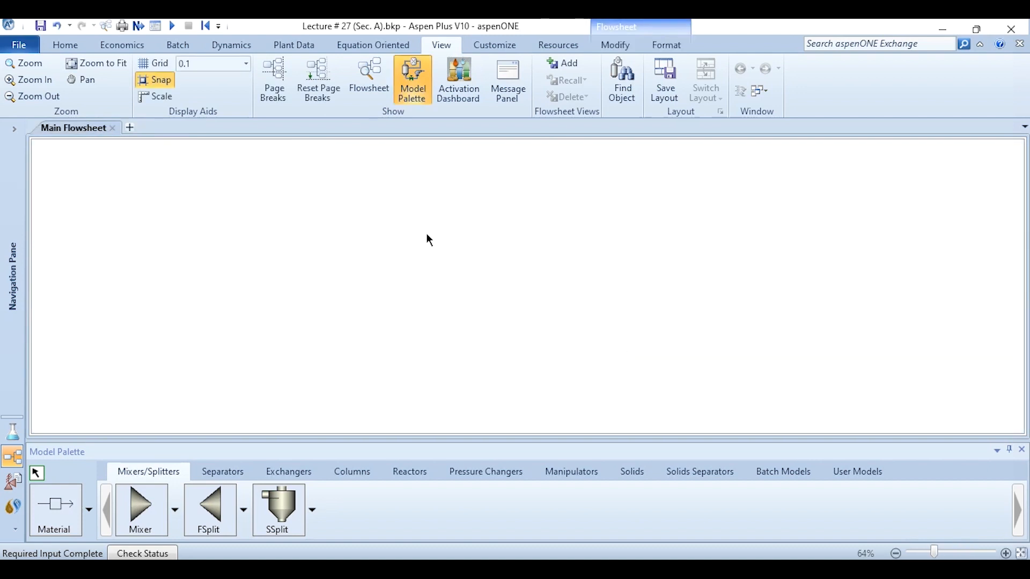
Review column C1's configuration, feed and product stages, and condenser pressure.
{"action": "double_click", "coordinate": [430, 240]}
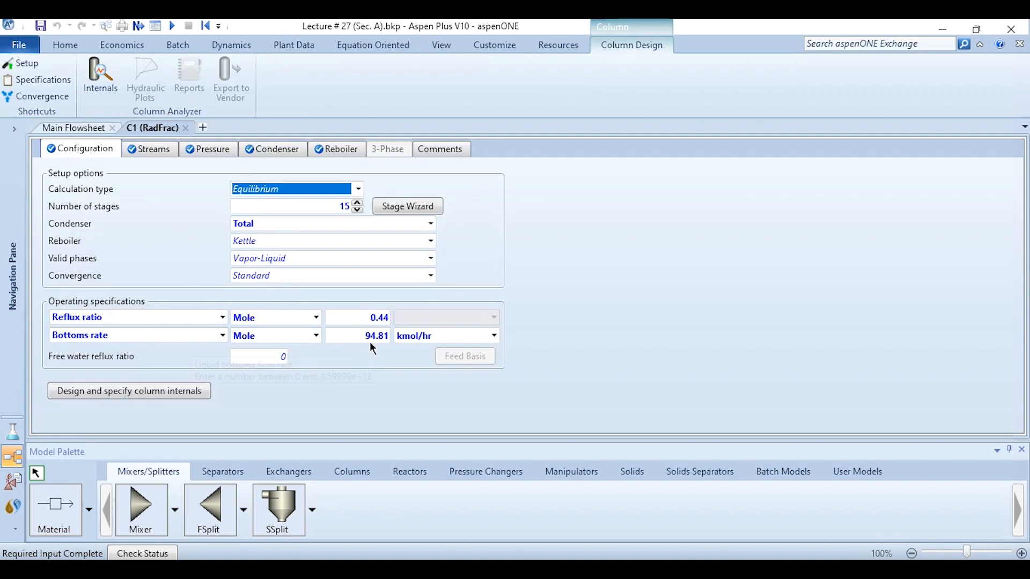
{"action": "left_click", "coordinate": [156, 155]}
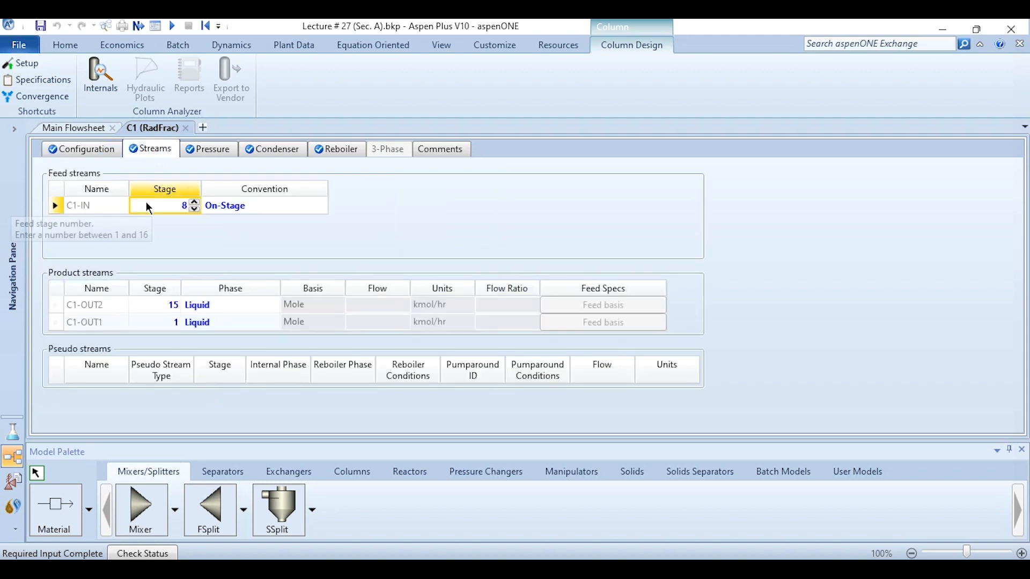
{"action": "left_click", "coordinate": [200, 151]}
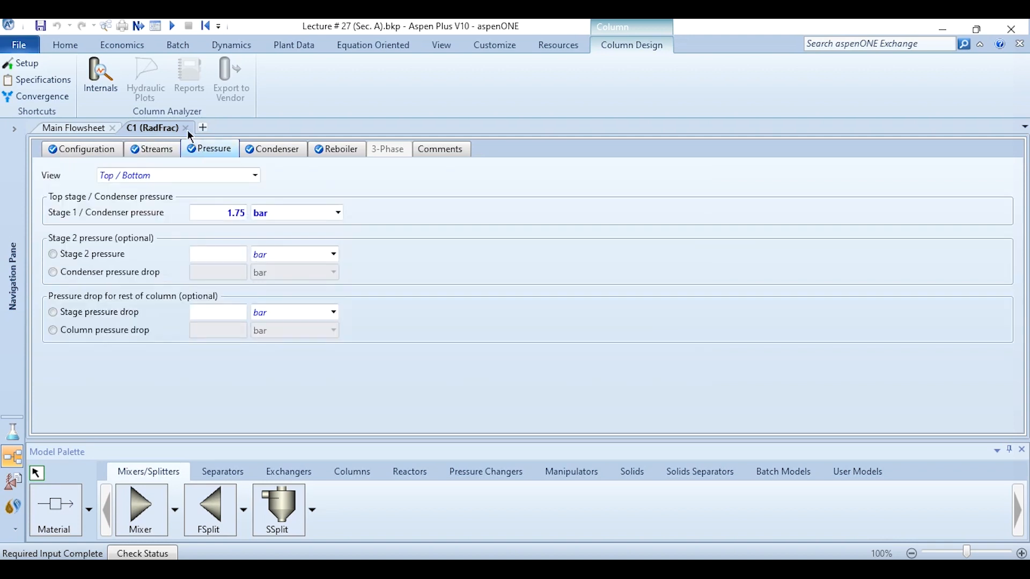
{"action": "left_click", "coordinate": [185, 128]}
Review column C2's configuration, feed and product stages, and stage pressure profile.
{"action": "double_click", "coordinate": [781, 391]}
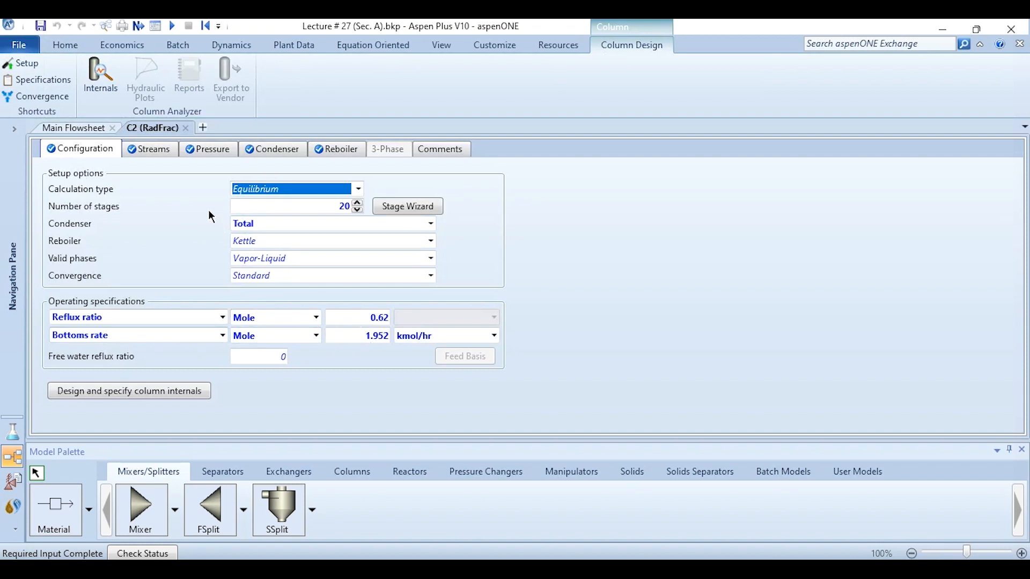
{"action": "left_click", "coordinate": [153, 150]}
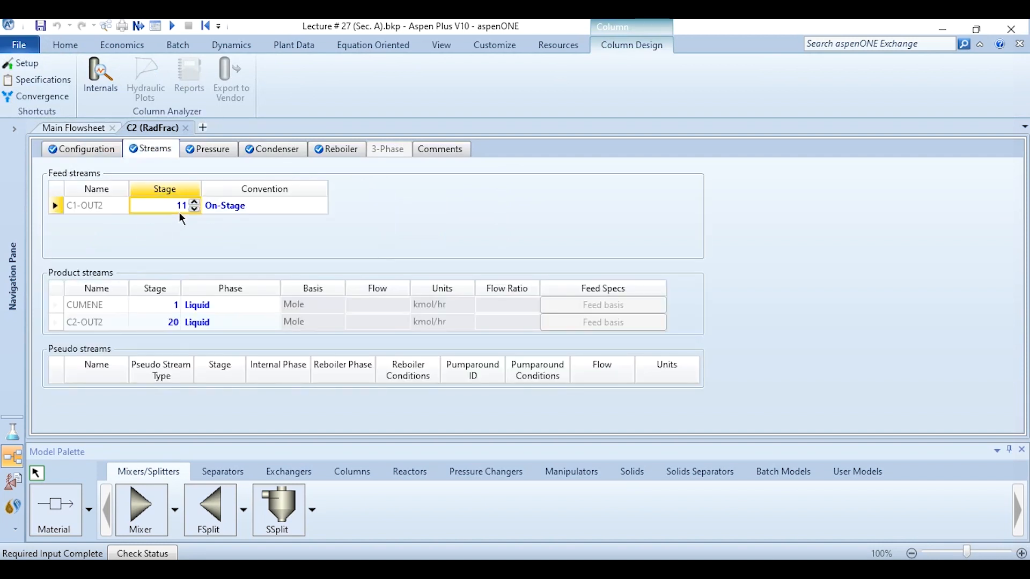
{"action": "left_click", "coordinate": [217, 150]}
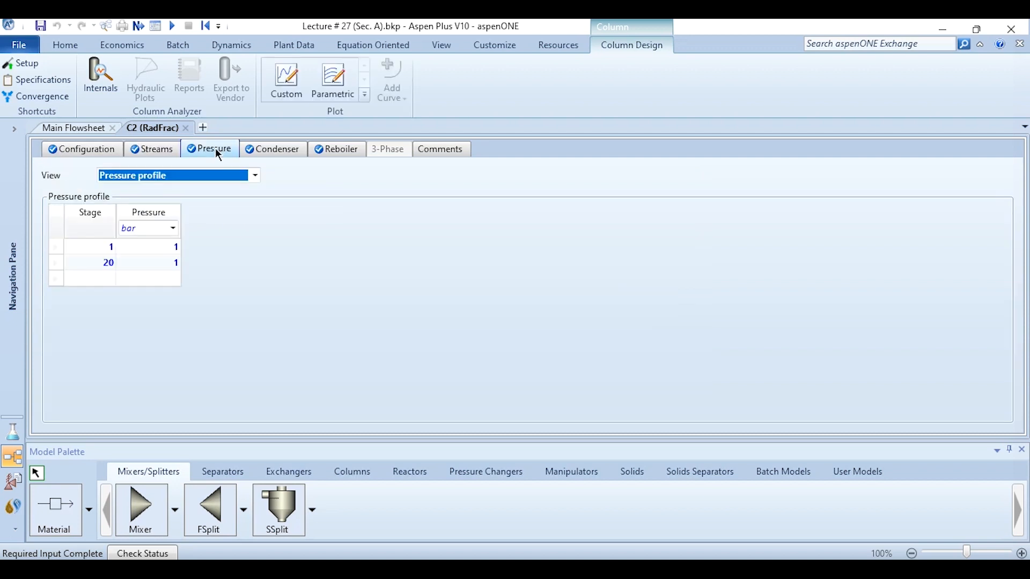
{"action": "left_click", "coordinate": [89, 253]}
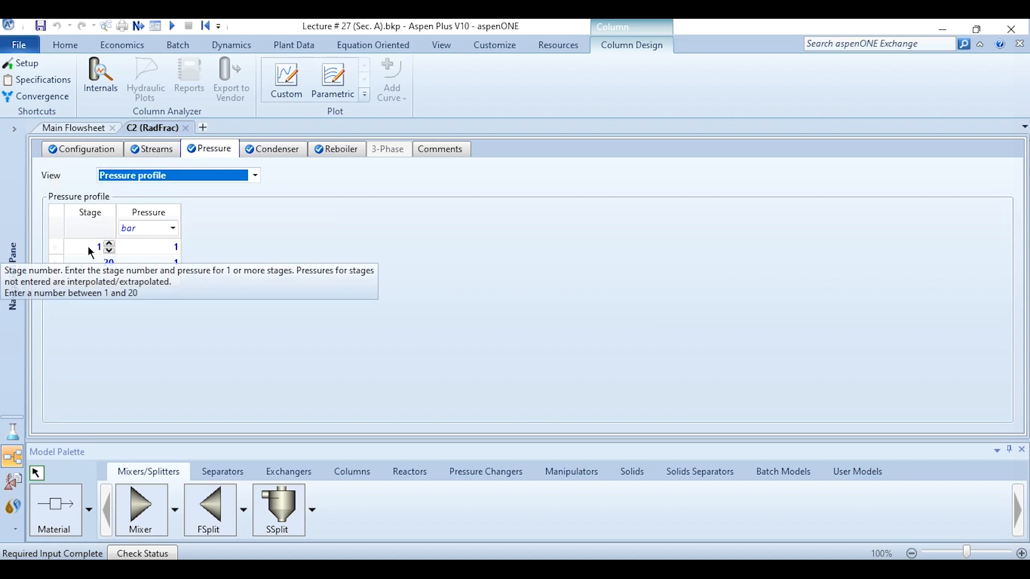
{"action": "left_click", "coordinate": [98, 304]}
{"action": "left_click", "coordinate": [97, 245]}
{"action": "left_click", "coordinate": [107, 263]}
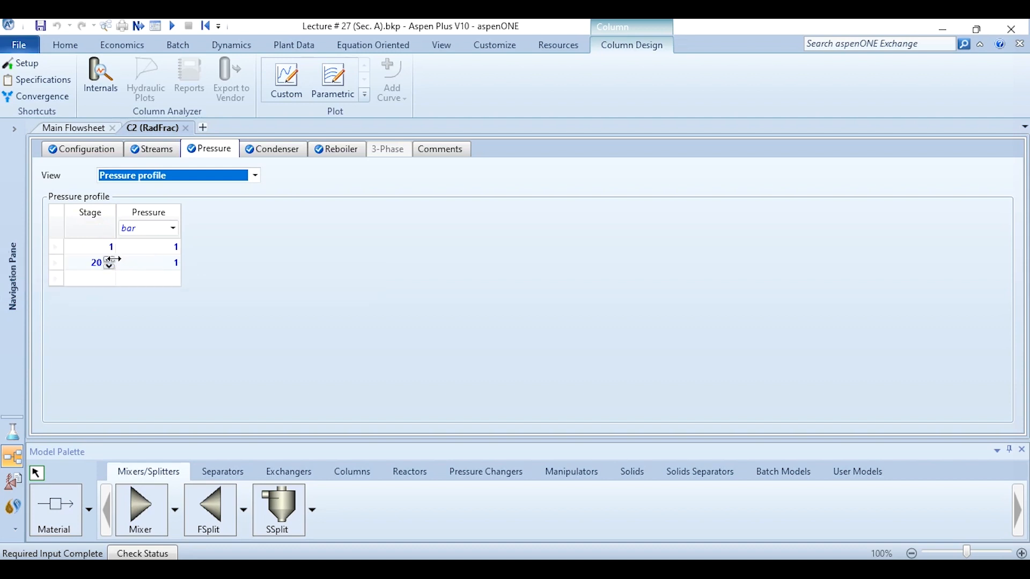
Run the simulation and show the component mole fractions in column C2's stream results.
{"action": "left_click", "coordinate": [173, 26]}
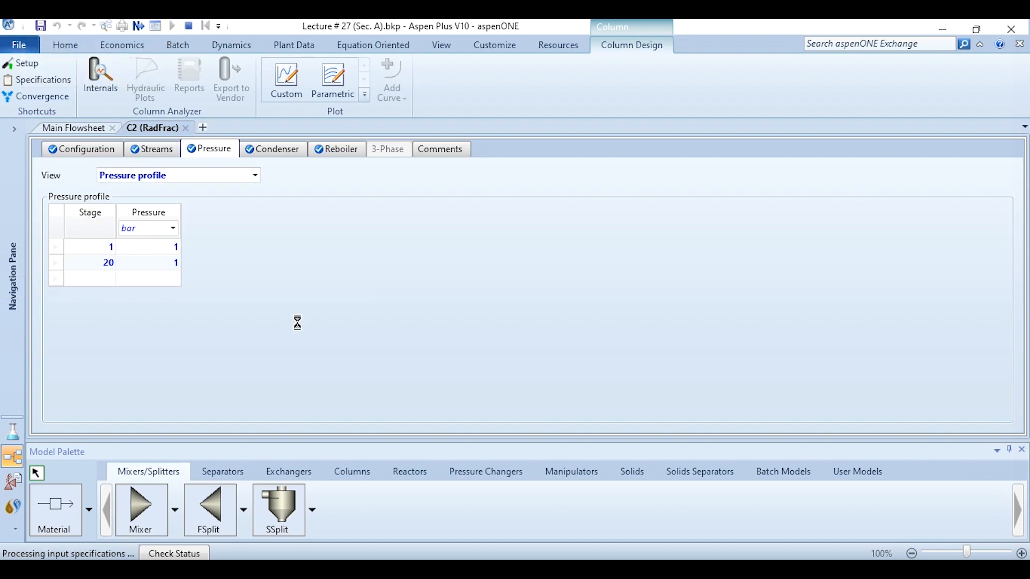
{"action": "left_click", "coordinate": [185, 128]}
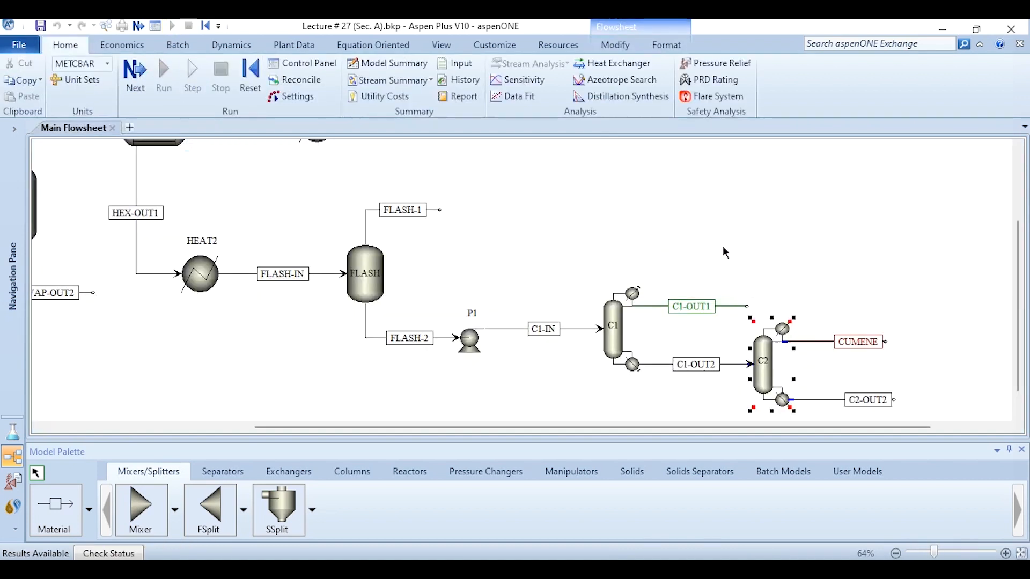
{"action": "right_click", "coordinate": [781, 359]}
{"action": "left_click", "coordinate": [675, 104]}
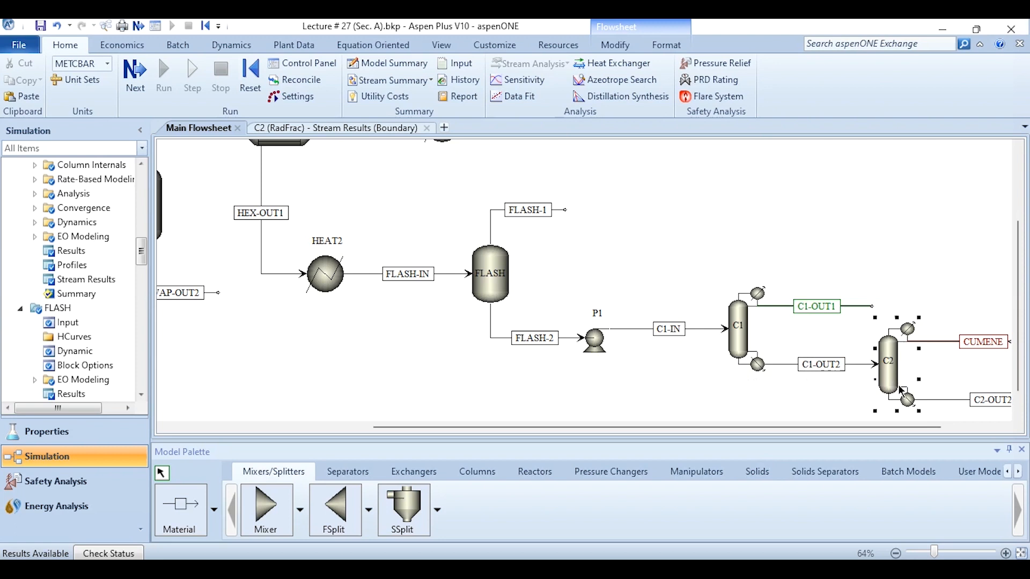
{"action": "right_click", "coordinate": [895, 382]}
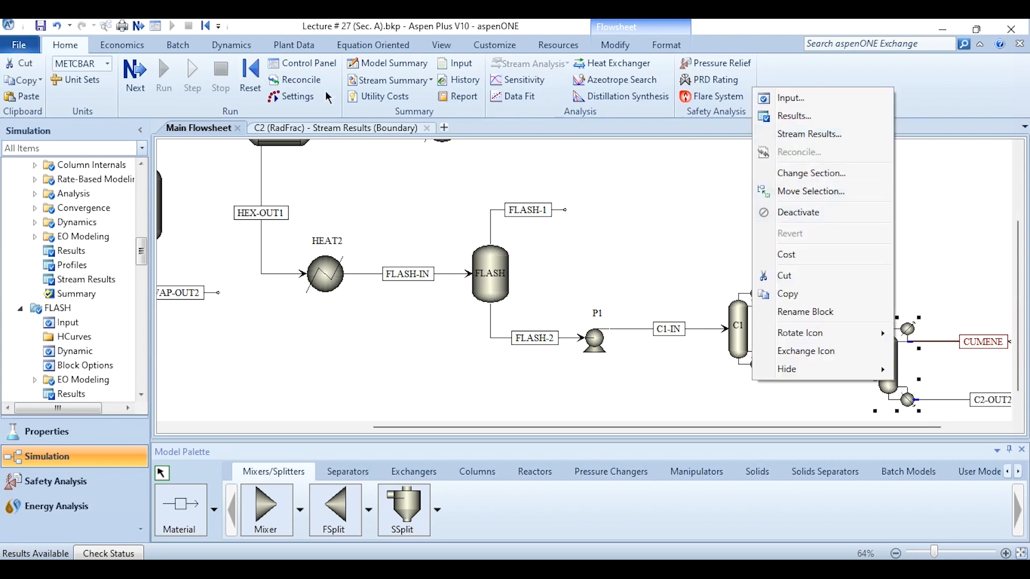
{"action": "left_click", "coordinate": [766, 133]}
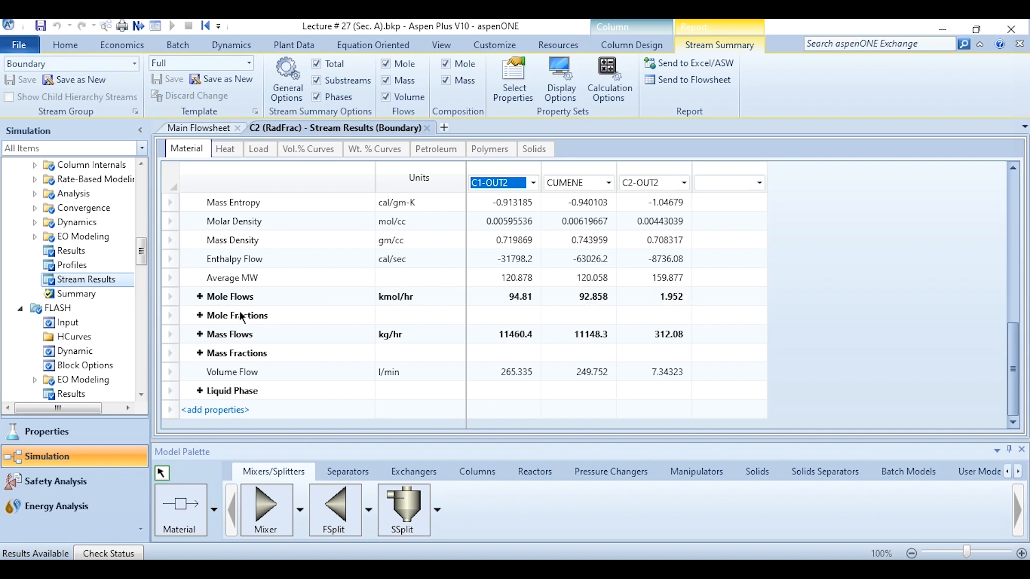
{"action": "left_click", "coordinate": [199, 316]}
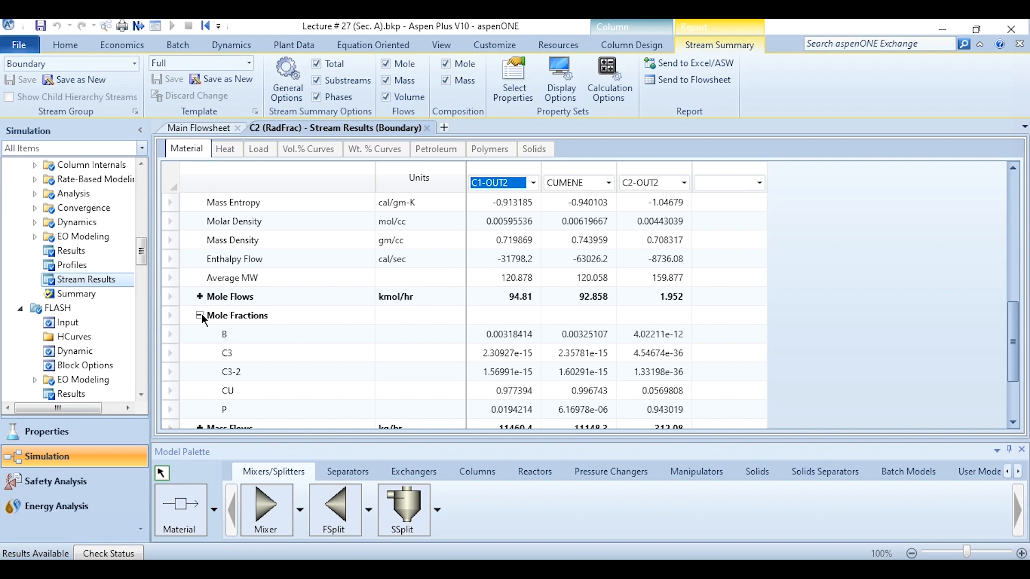
Show the component mole fractions and mole flows in column C1's stream results.
{"action": "left_click", "coordinate": [427, 128]}
{"action": "double_click", "coordinate": [756, 363]}
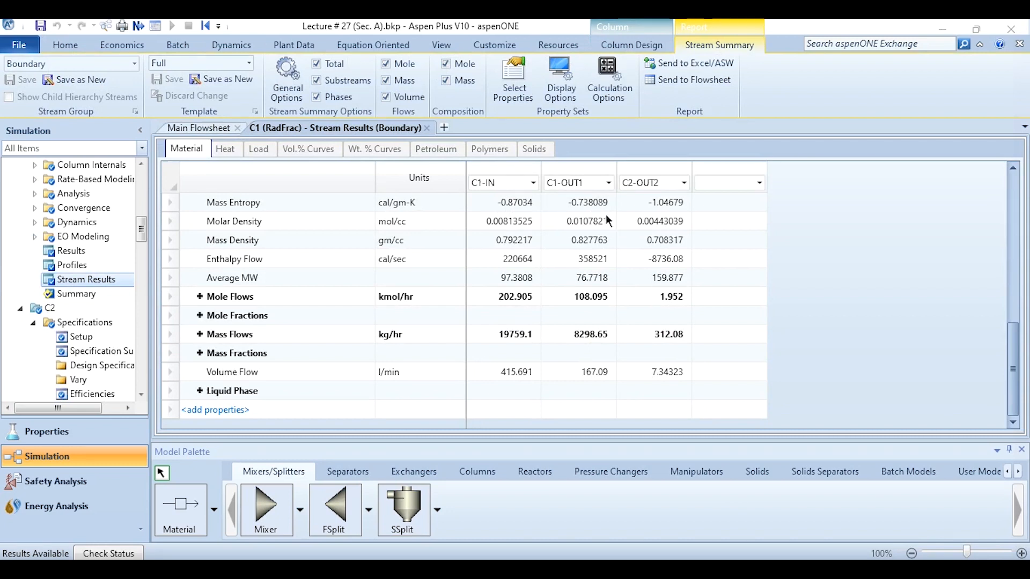
{"action": "left_click", "coordinate": [657, 223]}
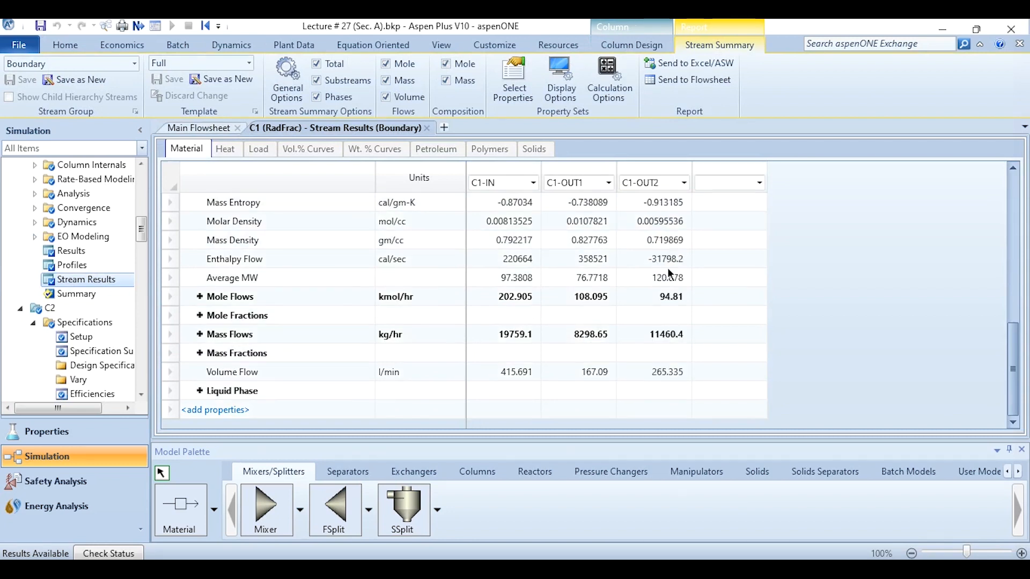
{"action": "left_click", "coordinate": [199, 316]}
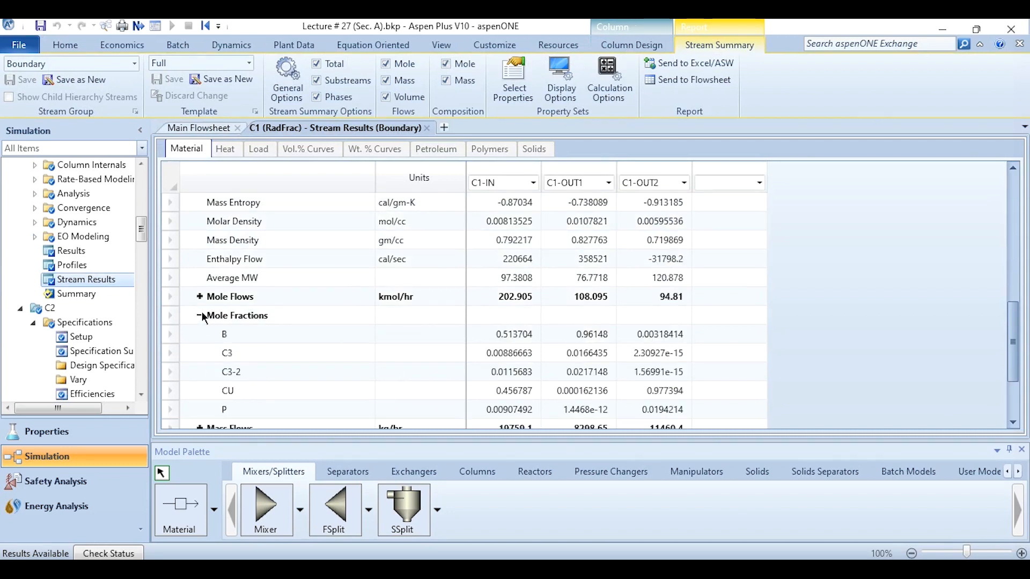
{"action": "left_click", "coordinate": [200, 296]}
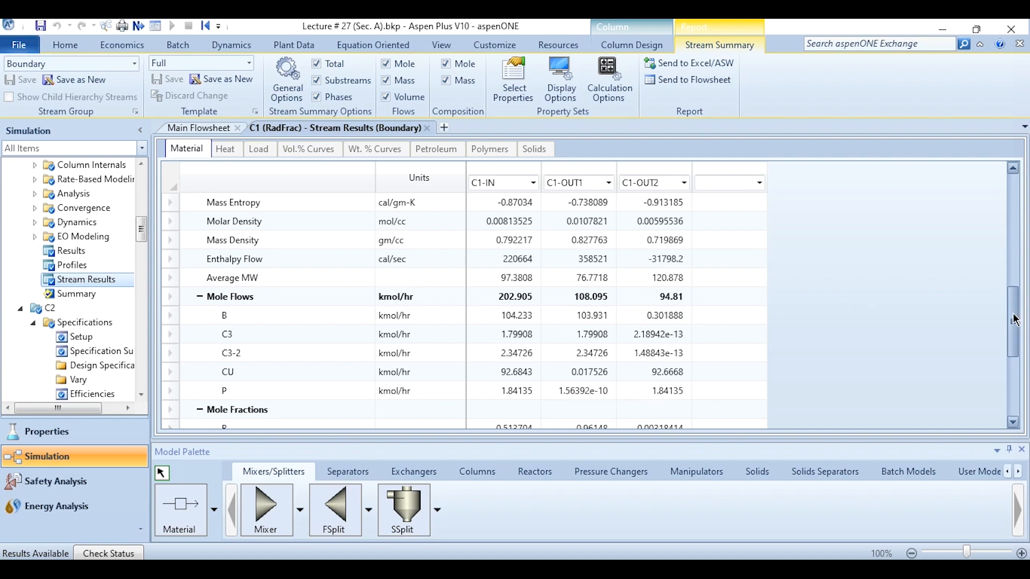
{"action": "scroll", "coordinate": [1014, 322], "scroll_direction": "down", "scroll_amount": 1}
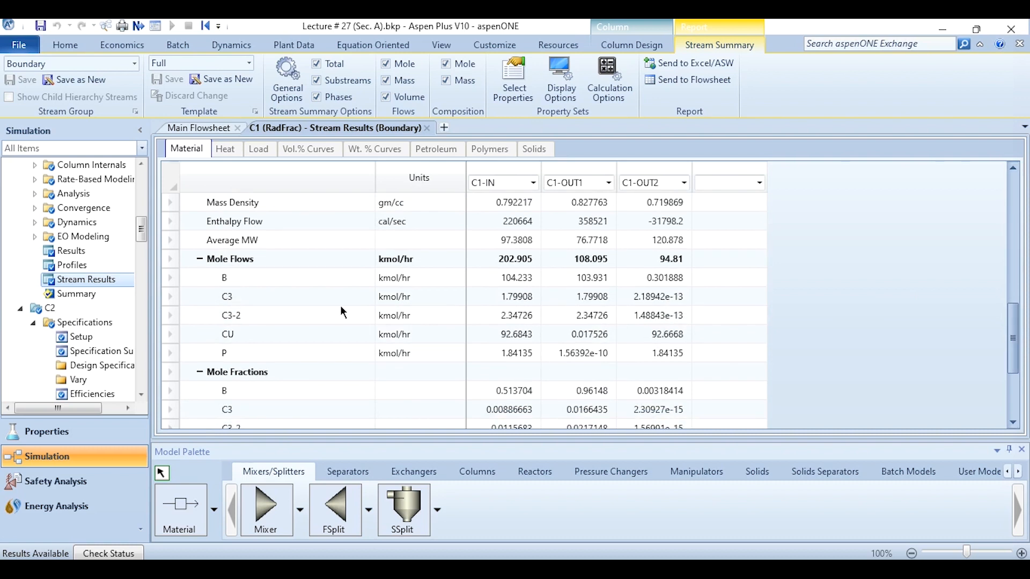
Create a design specification for column C1 of type Mole purity with a target of 0.0006 on a product stream.
{"action": "scroll", "coordinate": [143, 222], "scroll_direction": "up", "scroll_amount": 4}
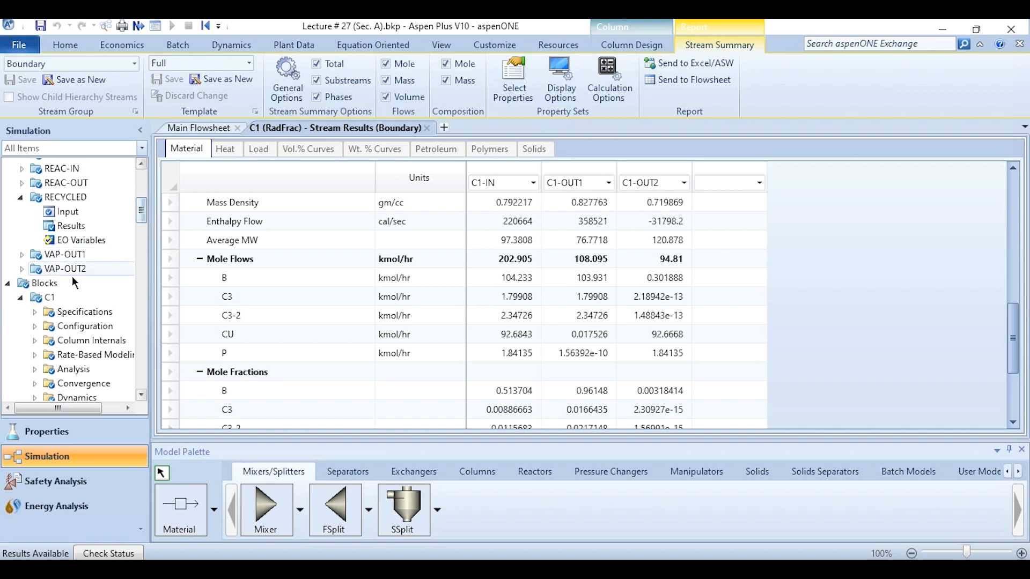
{"action": "left_click", "coordinate": [34, 312]}
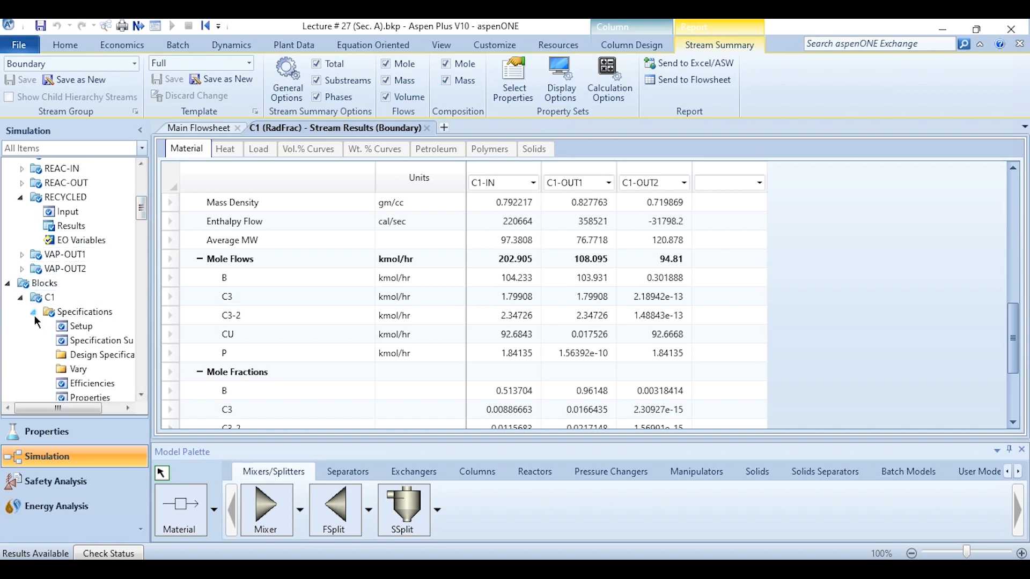
{"action": "left_click", "coordinate": [85, 356]}
{"action": "left_click", "coordinate": [216, 189]}
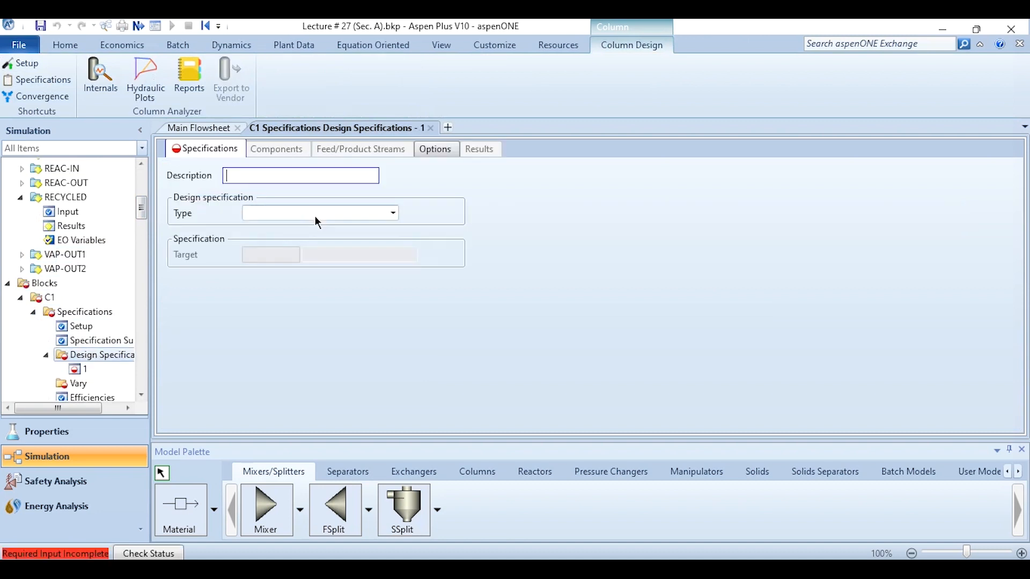
{"action": "left_click", "coordinate": [314, 216]}
{"action": "key", "text": "Tab"}
{"action": "type", "text": "0.0006"}
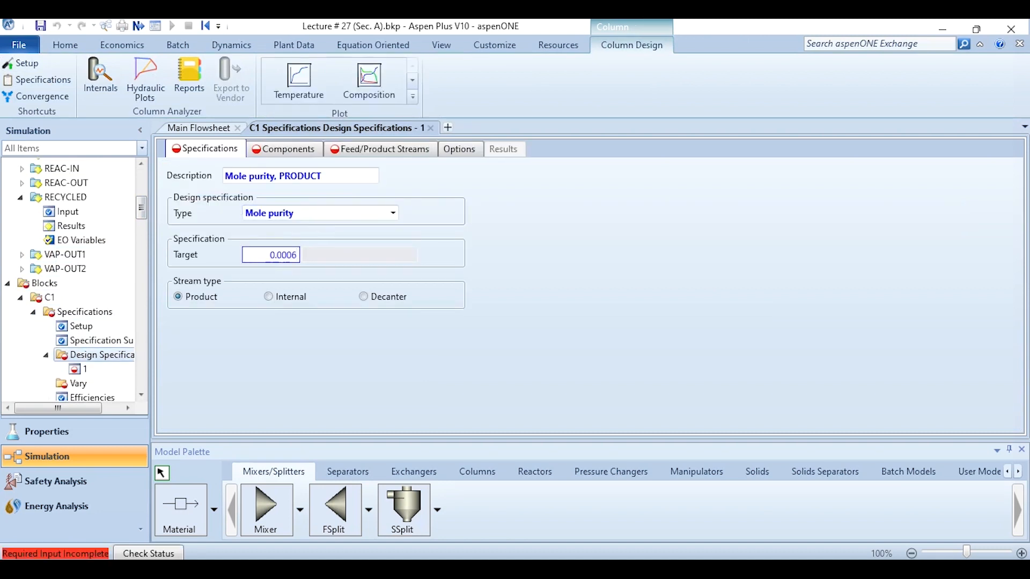
{"action": "key", "text": "Return"}
Assign component B, all components as base components, and product stream C1-OUT2 to C1's design specification.
{"action": "left_click", "coordinate": [283, 145]}
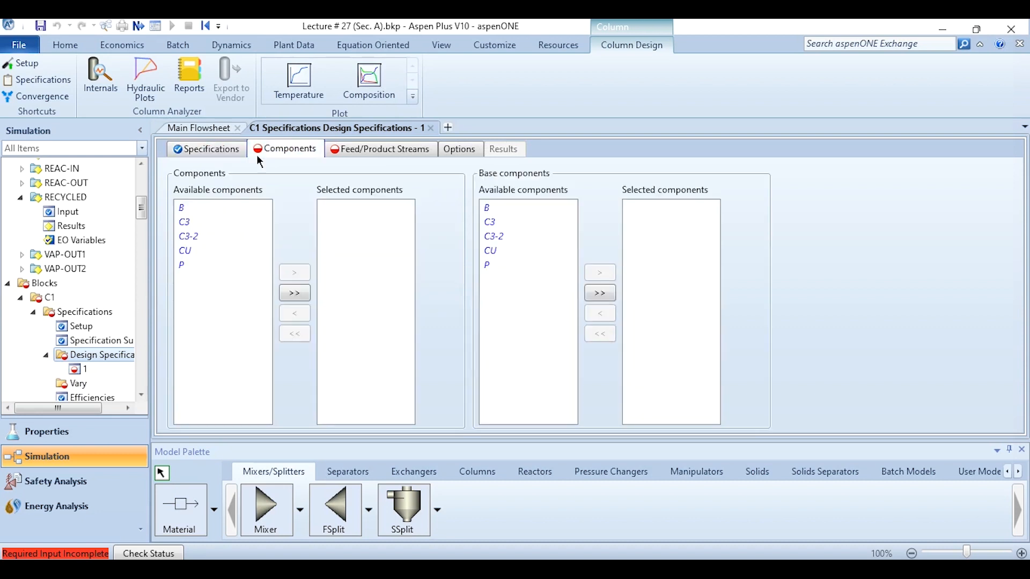
{"action": "double_click", "coordinate": [207, 207]}
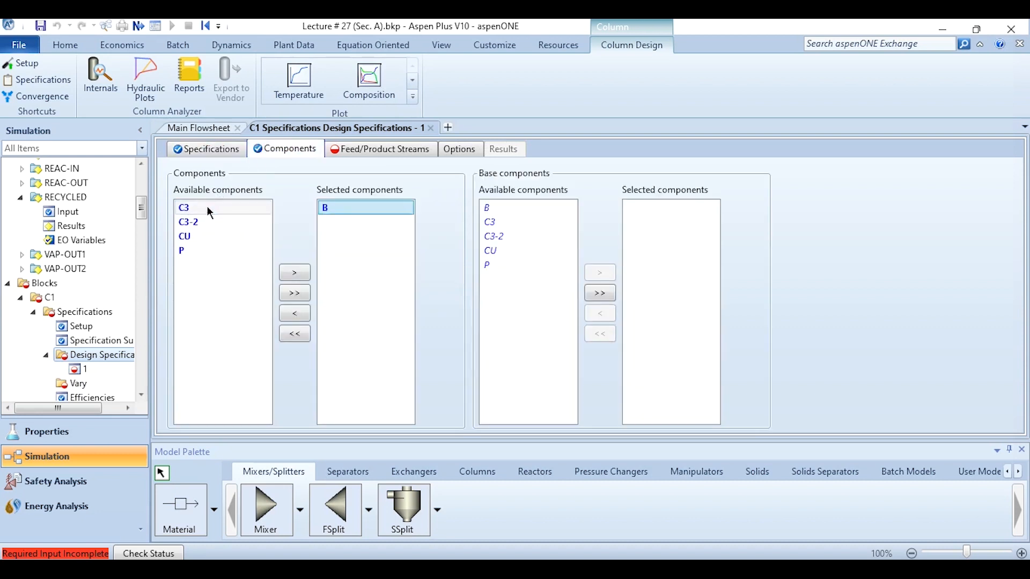
{"action": "left_click", "coordinate": [600, 292]}
{"action": "left_click", "coordinate": [369, 150]}
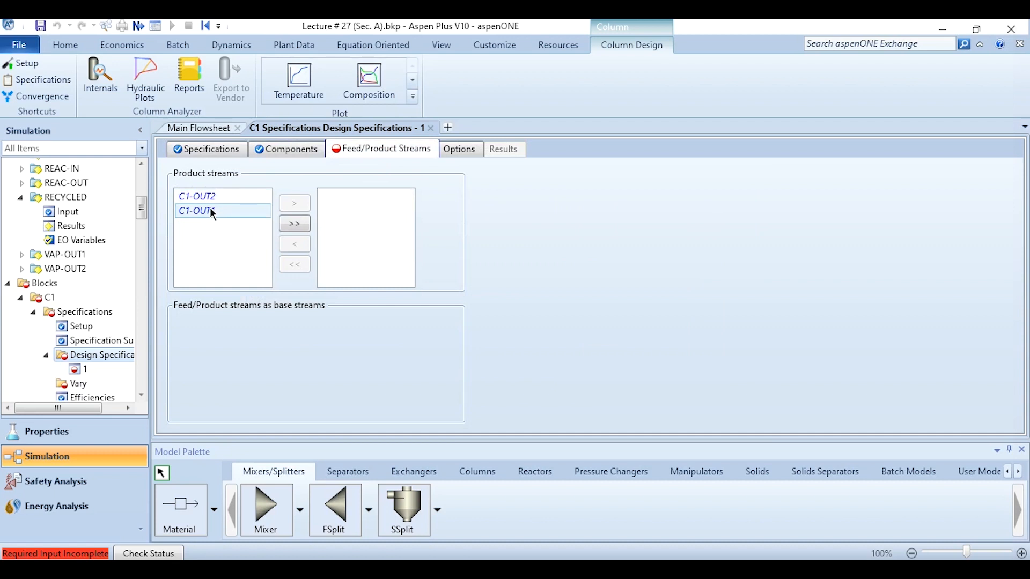
{"action": "double_click", "coordinate": [210, 196]}
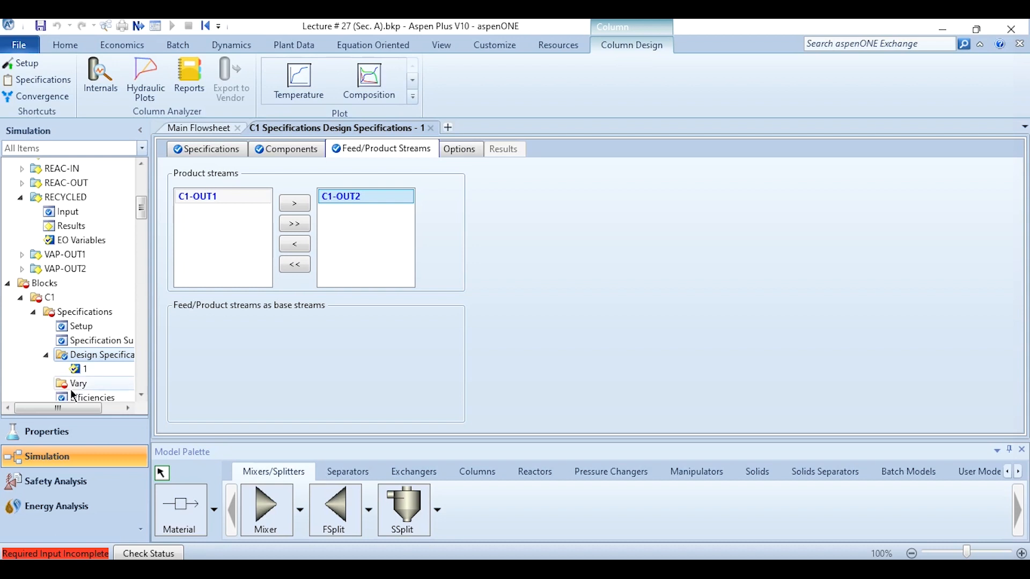
Create a vary for column C1 that adjusts the bottoms rate between 0 and 150 kmol/hr.
{"action": "left_click", "coordinate": [74, 383]}
{"action": "left_click", "coordinate": [214, 185]}
{"action": "left_click", "coordinate": [331, 212]}
{"action": "key", "text": "b"}
{"action": "left_click", "coordinate": [284, 259]}
{"action": "type", "text": "0"}
{"action": "left_click", "coordinate": [297, 272]}
{"action": "type", "text": "150"}
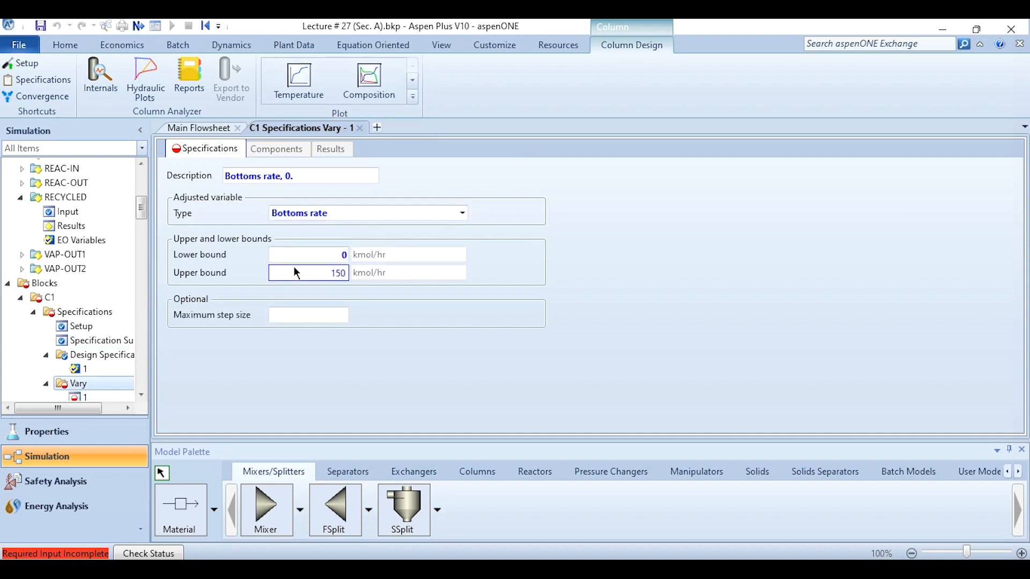
{"action": "key", "text": "Return"}
Run the simulation and review the component mole flows in column C1's stream results.
{"action": "left_click", "coordinate": [171, 25]}
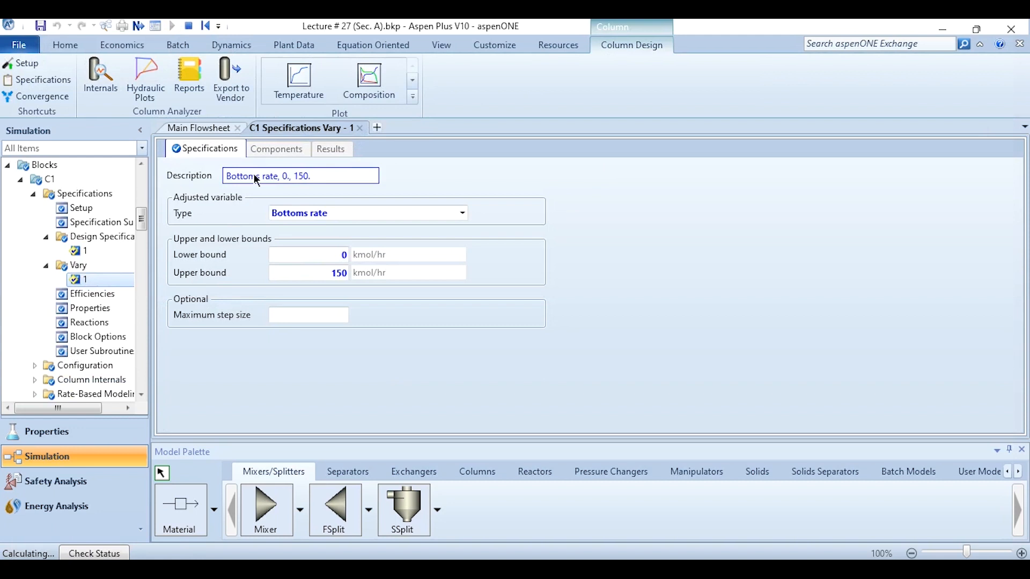
{"action": "left_click", "coordinate": [360, 127]}
{"action": "right_click", "coordinate": [743, 346]}
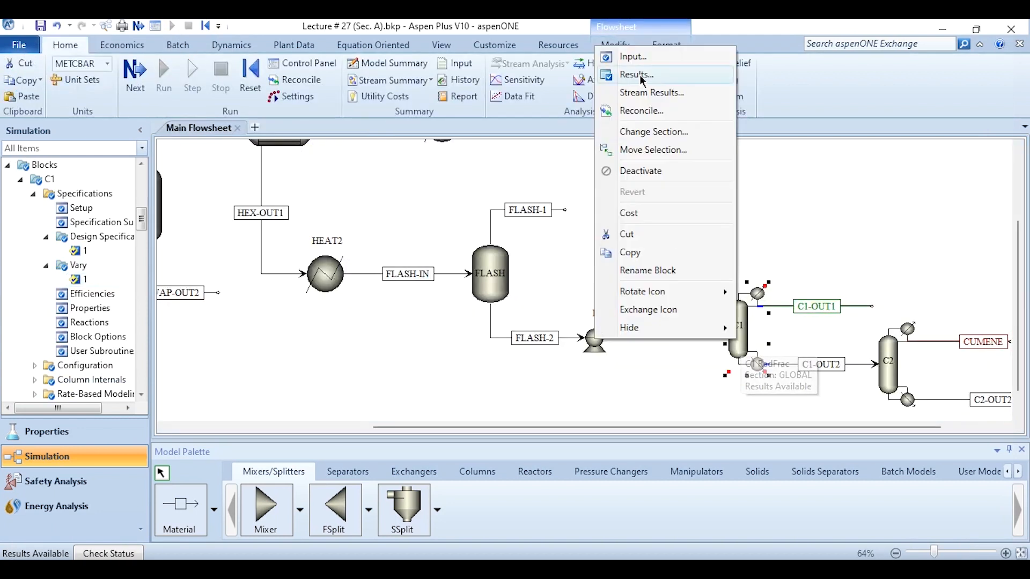
{"action": "left_click", "coordinate": [642, 92]}
{"action": "scroll", "coordinate": [1020, 378], "scroll_direction": "down", "scroll_amount": 7}
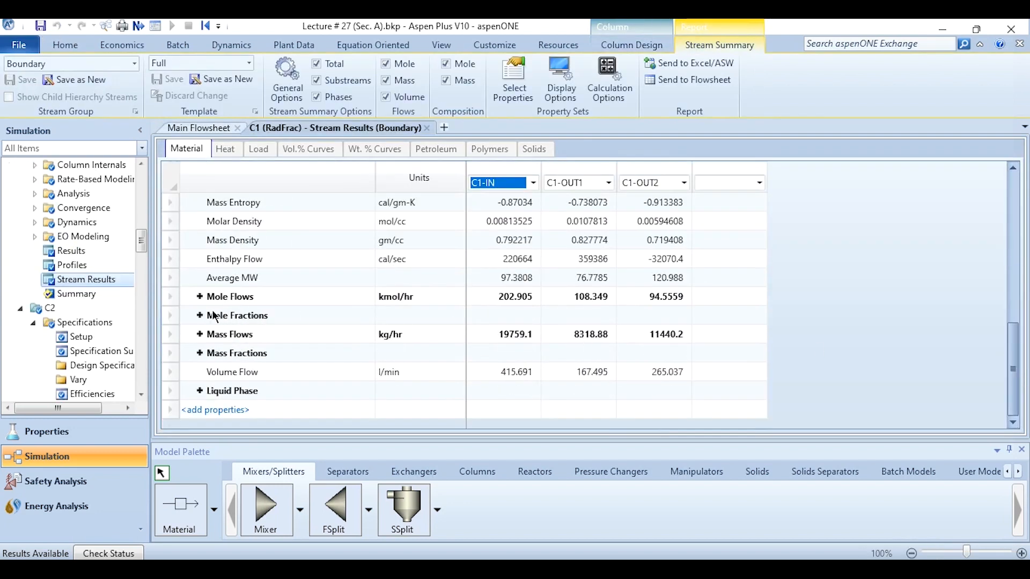
{"action": "left_click", "coordinate": [199, 299]}
{"action": "left_click", "coordinate": [200, 296]}
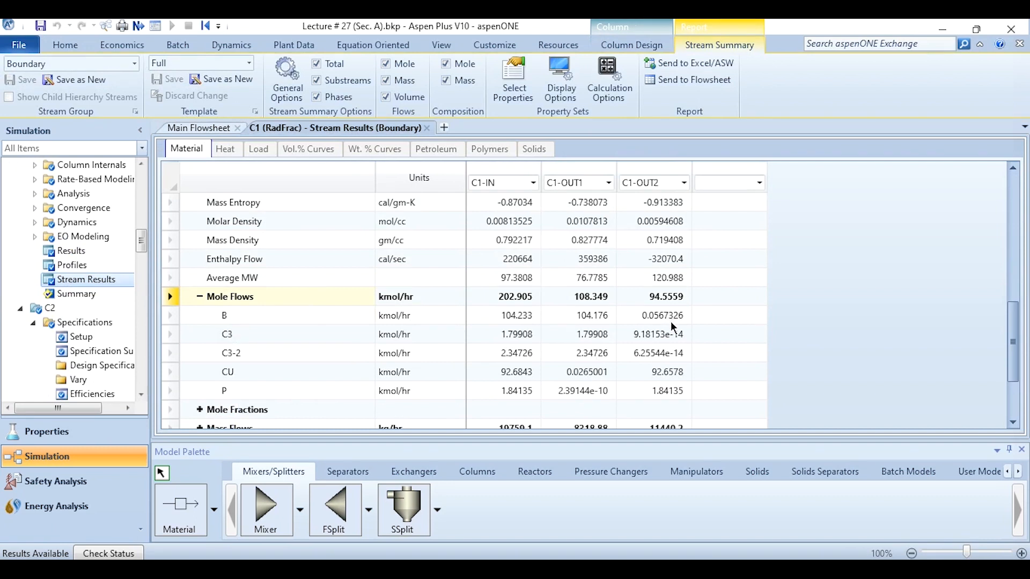
{"action": "left_click", "coordinate": [427, 128]}
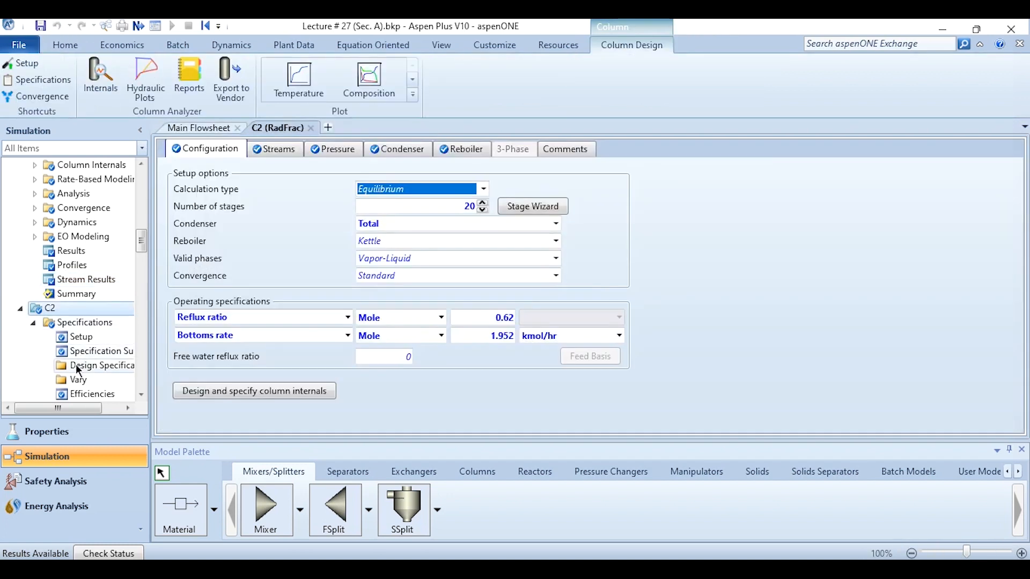
Create a design specification for column C2 of type Mole purity with a target of 0.001 on a product stream.
{"action": "left_click", "coordinate": [76, 364]}
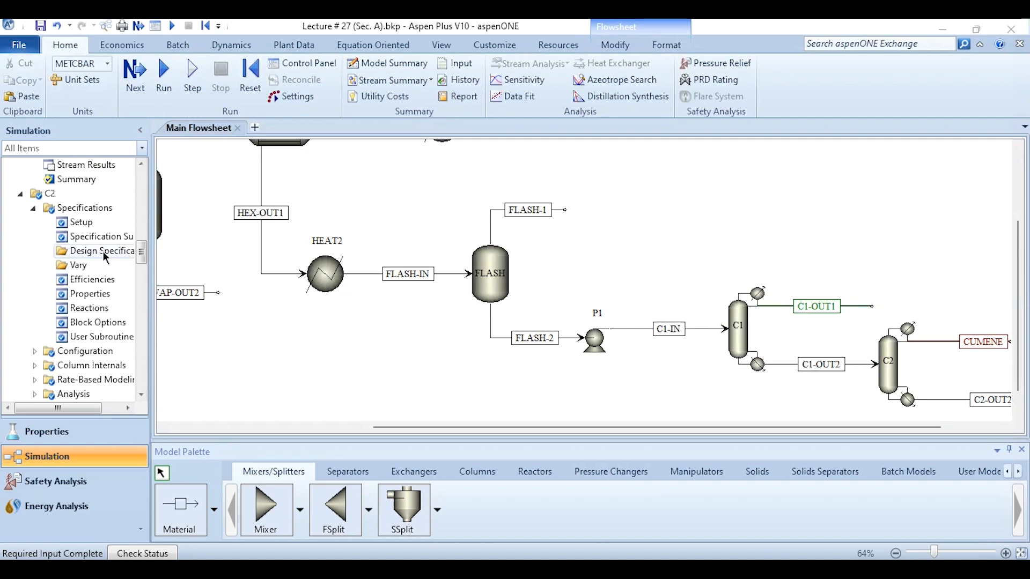
{"action": "double_click", "coordinate": [102, 251]}
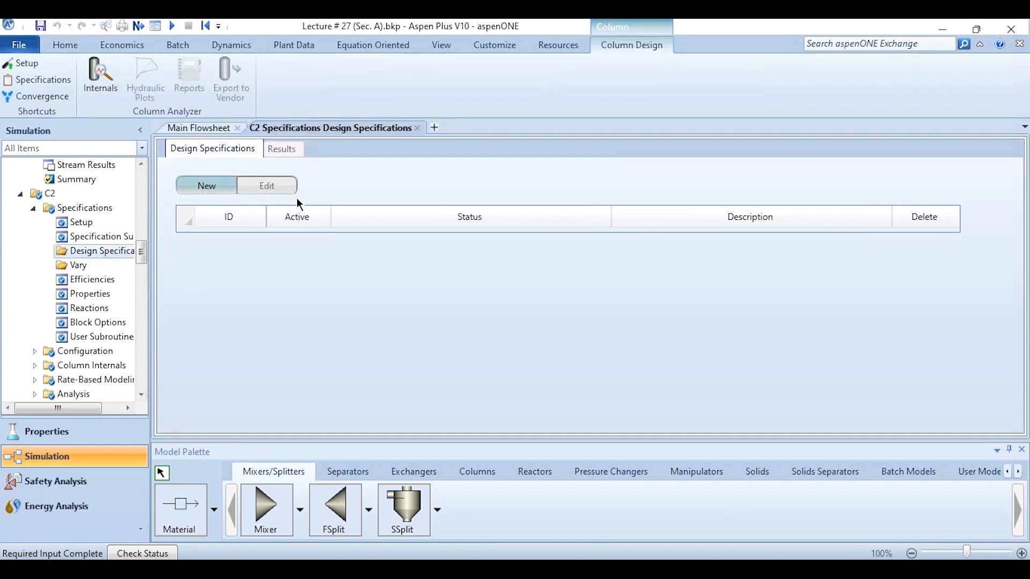
{"action": "left_click", "coordinate": [326, 214]}
{"action": "scroll", "coordinate": [325, 213], "scroll_direction": "down", "scroll_amount": 1}
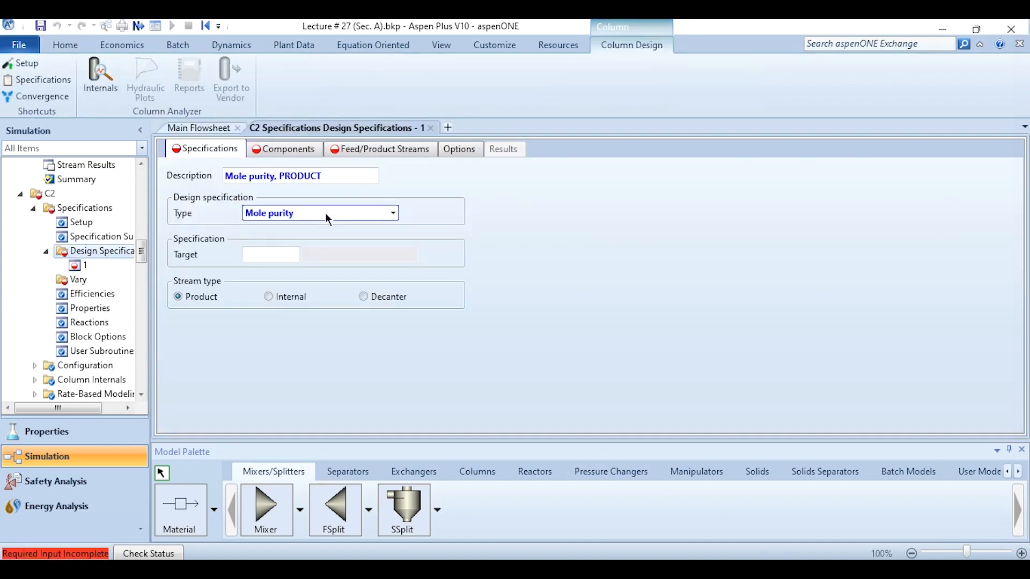
{"action": "left_click", "coordinate": [271, 258]}
{"action": "type", "text": "0.001"}
{"action": "key", "text": "Return"}
Assign component CU, all components as base components, and product stream C2-OUT2 to C2's design specification.
{"action": "left_click", "coordinate": [284, 155]}
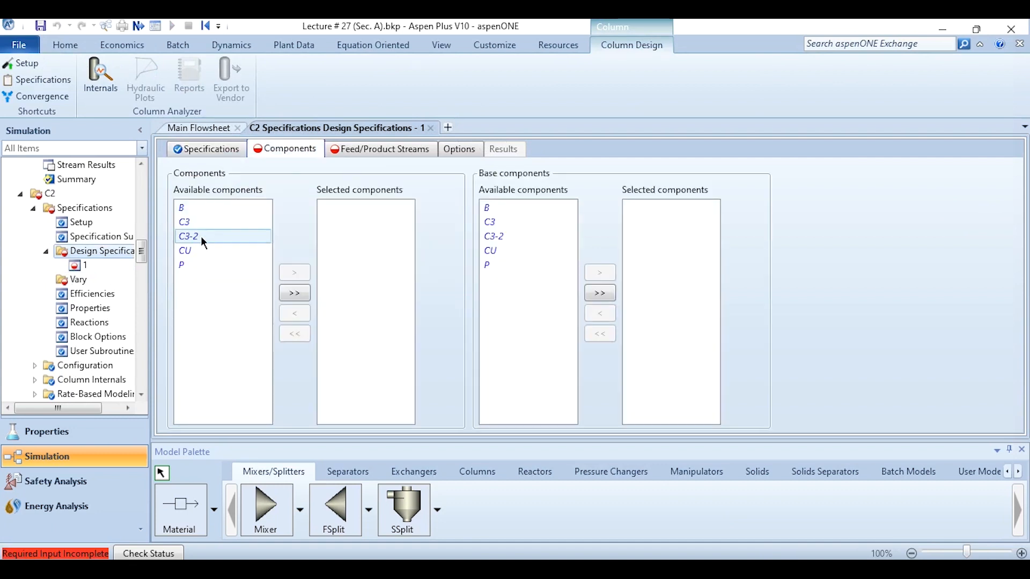
{"action": "double_click", "coordinate": [193, 250]}
{"action": "left_click", "coordinate": [600, 293]}
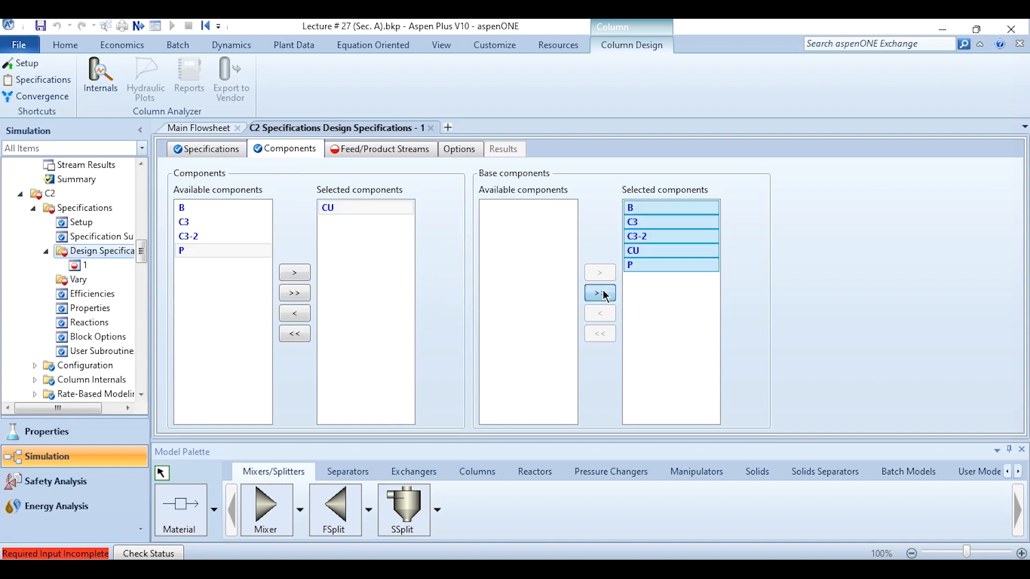
{"action": "left_click", "coordinate": [382, 149]}
{"action": "left_click", "coordinate": [210, 198]}
{"action": "double_click", "coordinate": [211, 207]}
Create a vary for column C2 that adjusts the bottoms rate between 1 and 10 kmol/hr.
{"action": "left_click", "coordinate": [76, 279]}
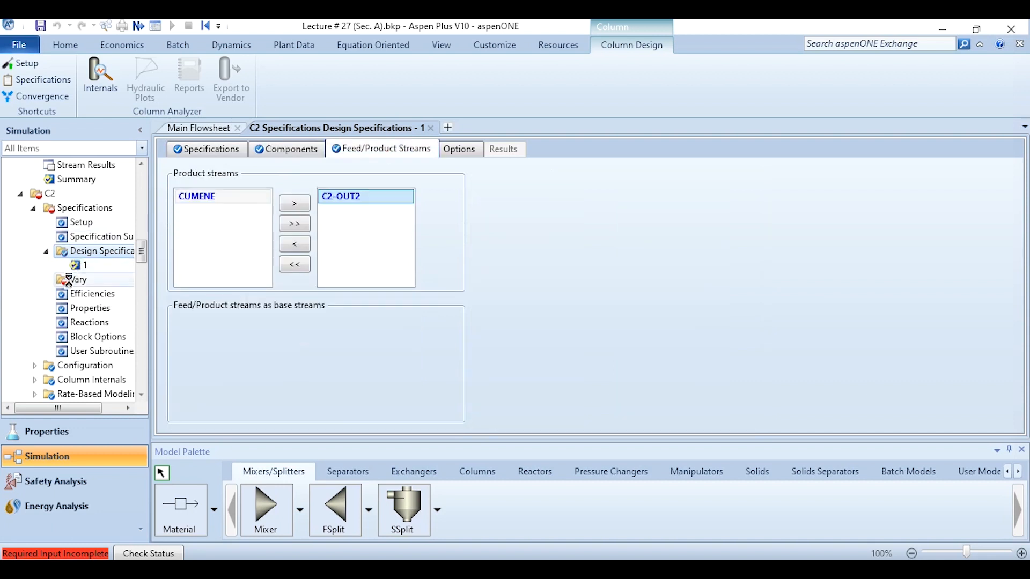
{"action": "left_click", "coordinate": [211, 186]}
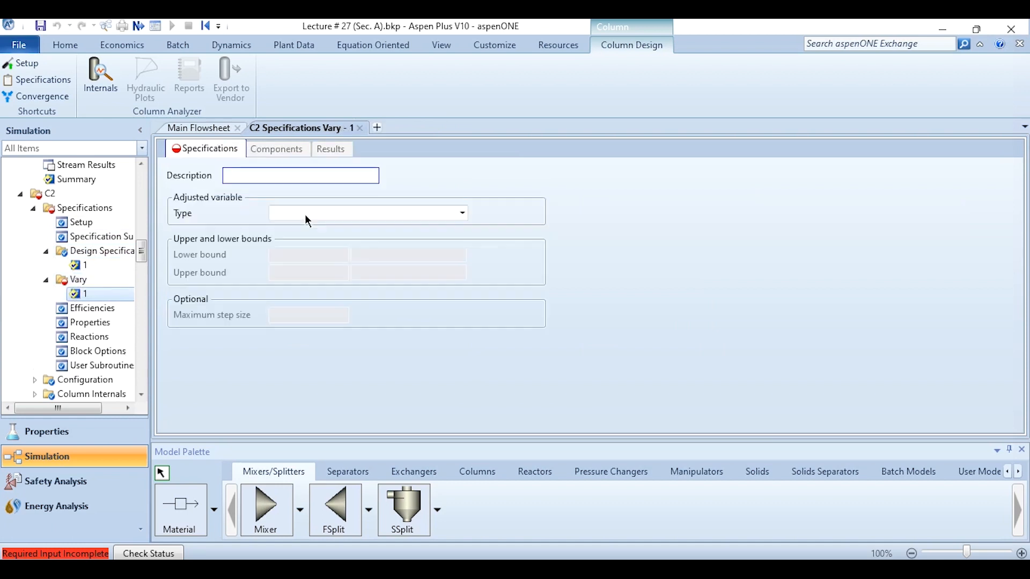
{"action": "left_click", "coordinate": [337, 213]}
{"action": "left_click", "coordinate": [337, 220]}
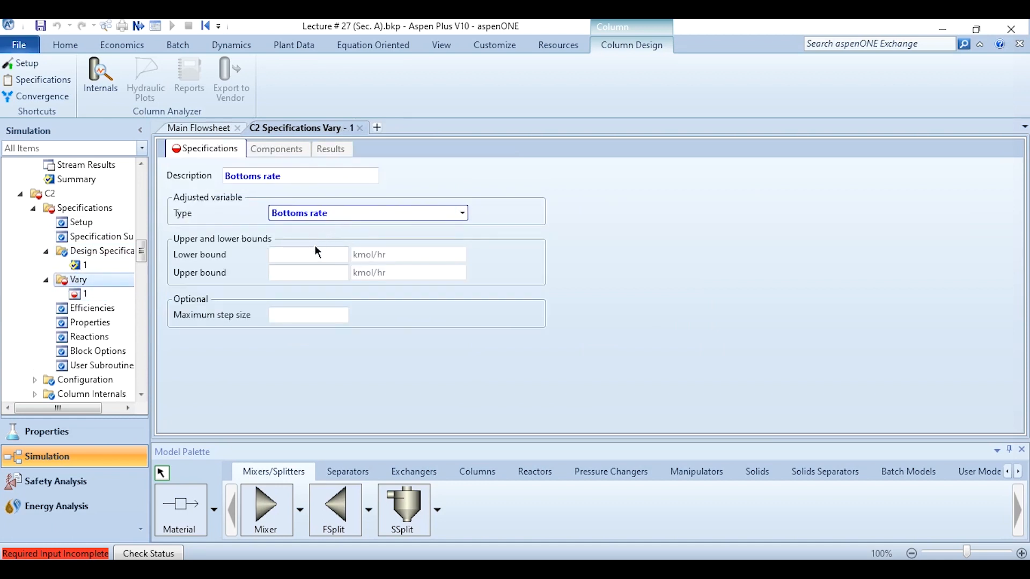
{"action": "left_click", "coordinate": [301, 257]}
{"action": "type", "text": "1"}
{"action": "key", "text": "Tab"}
{"action": "type", "text": "10"}
{"action": "key", "text": "Return"}
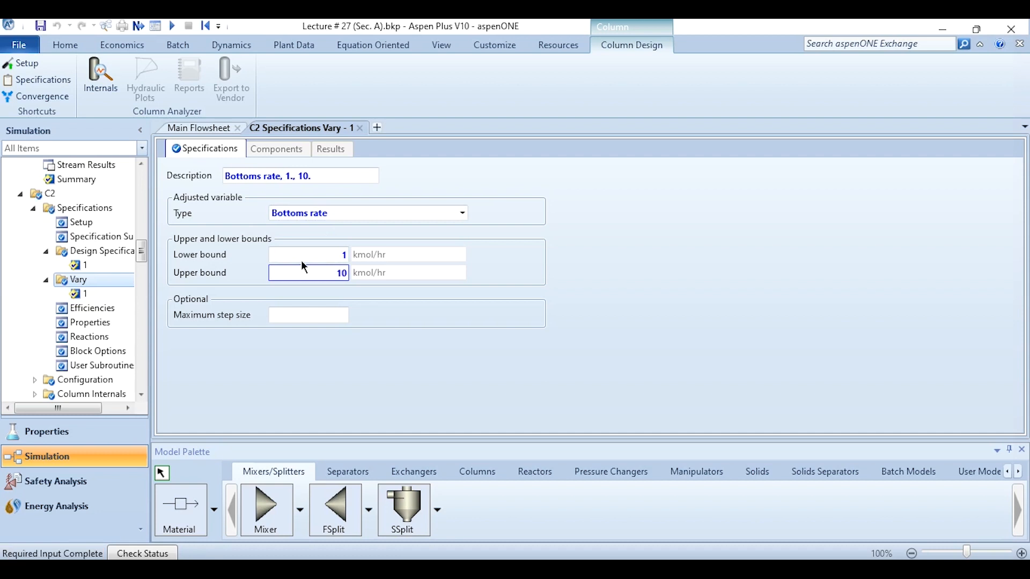
Run the simulation and show the component mole flows and mole fractions in column C2's stream results.
{"action": "left_click", "coordinate": [177, 25]}
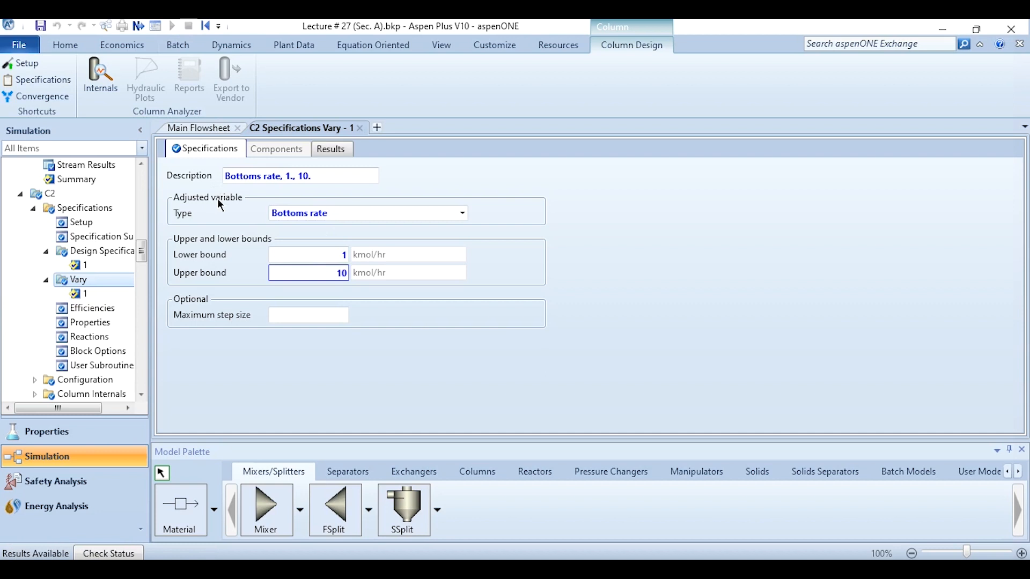
{"action": "left_click", "coordinate": [196, 128]}
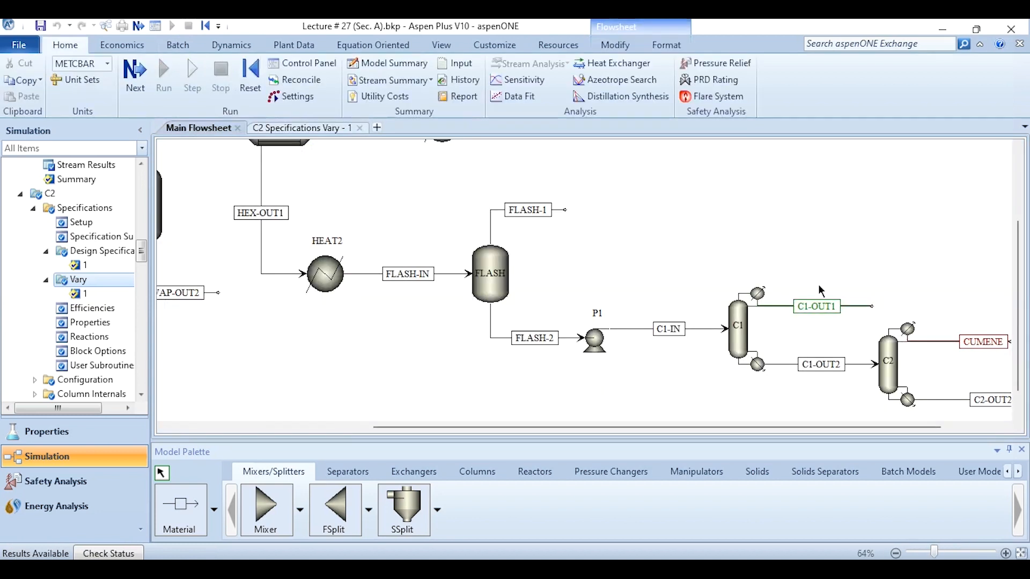
{"action": "right_click", "coordinate": [896, 346]}
{"action": "left_click", "coordinate": [812, 98]}
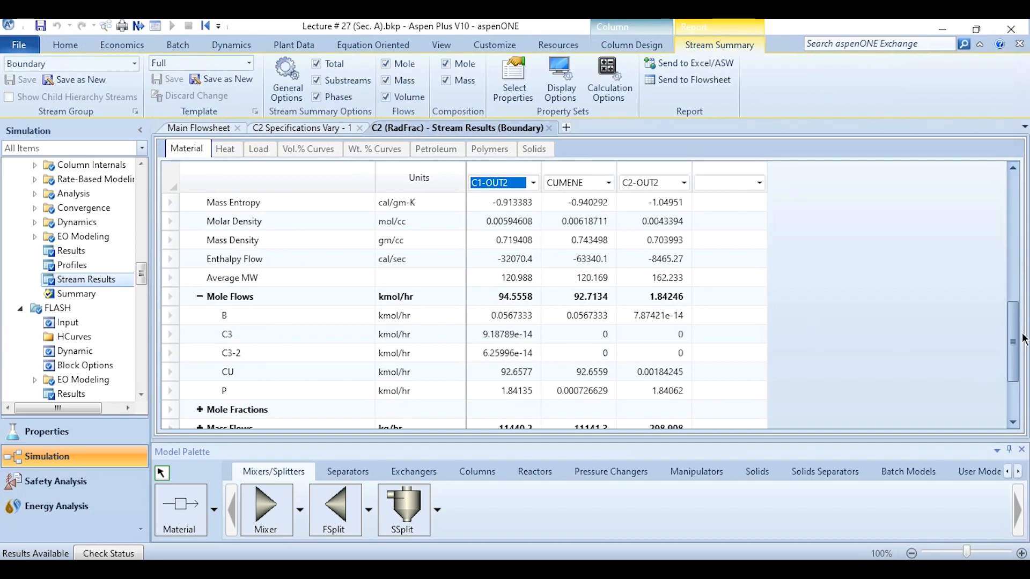
{"action": "left_click_drag", "start_coordinate": [1018, 344], "coordinate": [1018, 379]}
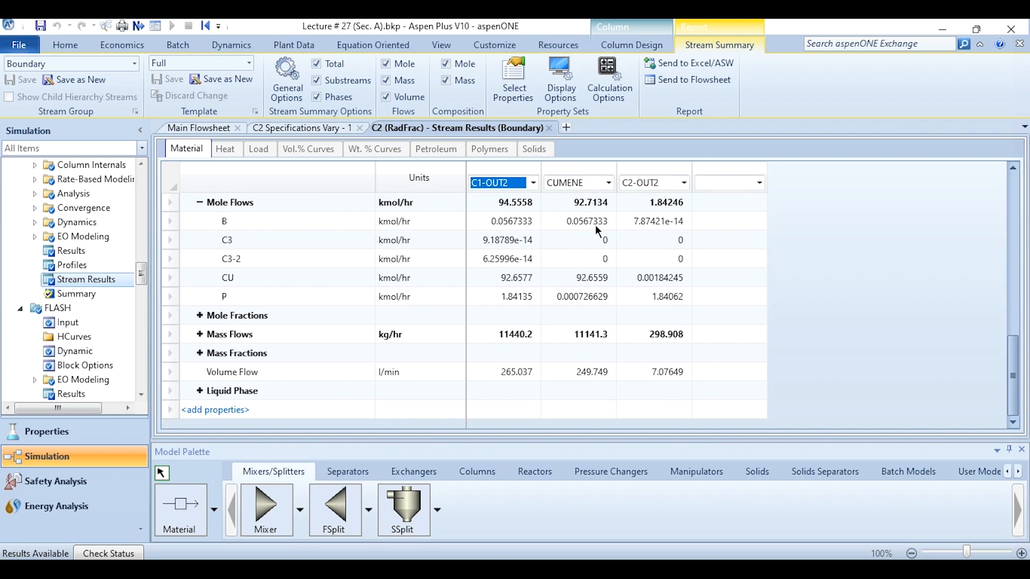
{"action": "left_click", "coordinate": [199, 315]}
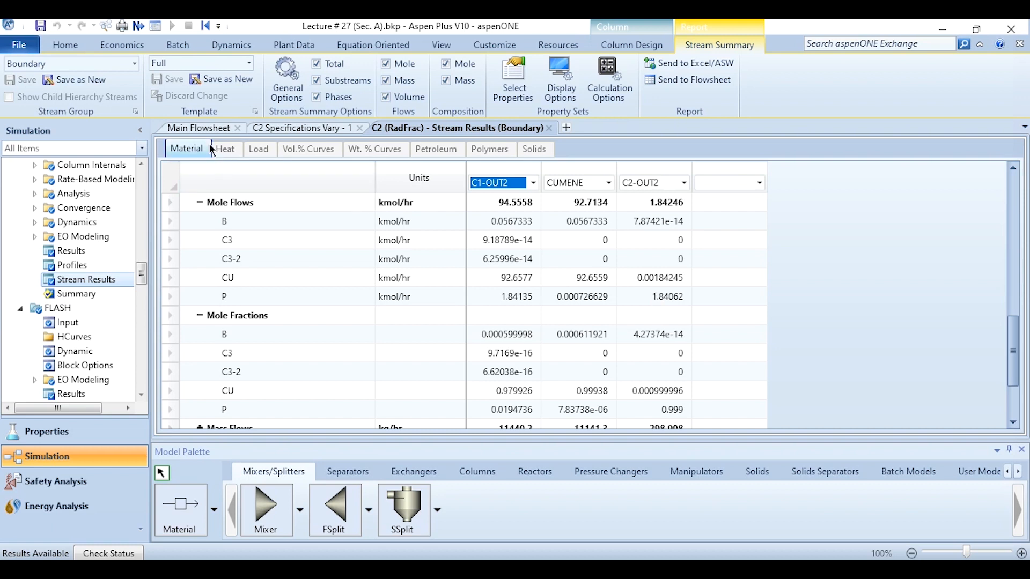
Return to the main flowsheet and show the MIX-1 mixer with its FEED-1 and RECYCLED streams.
{"action": "left_click", "coordinate": [199, 127]}
{"action": "left_click", "coordinate": [501, 379]}
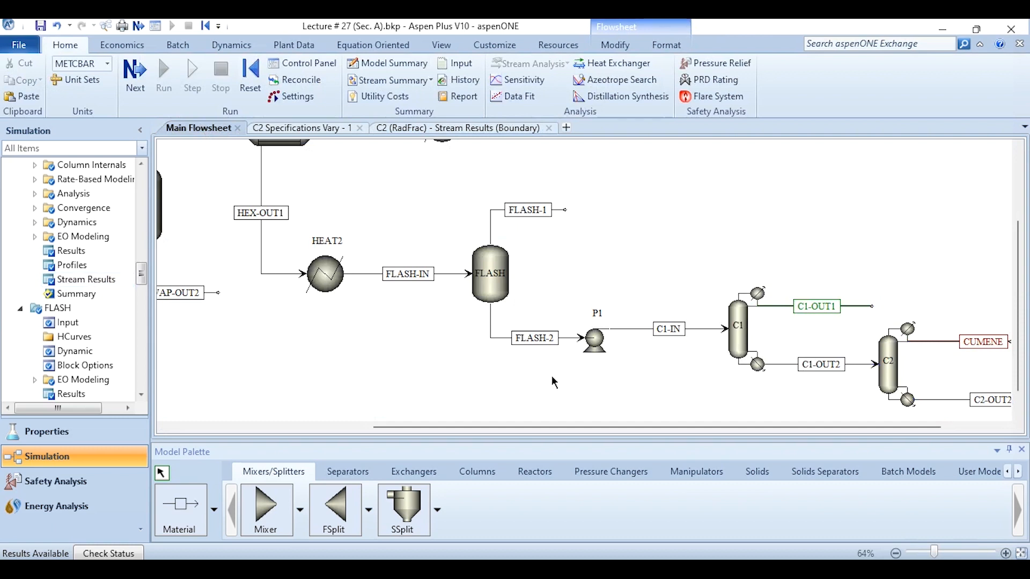
{"action": "scroll", "coordinate": [553, 382], "scroll_direction": "left", "scroll_amount": 3}
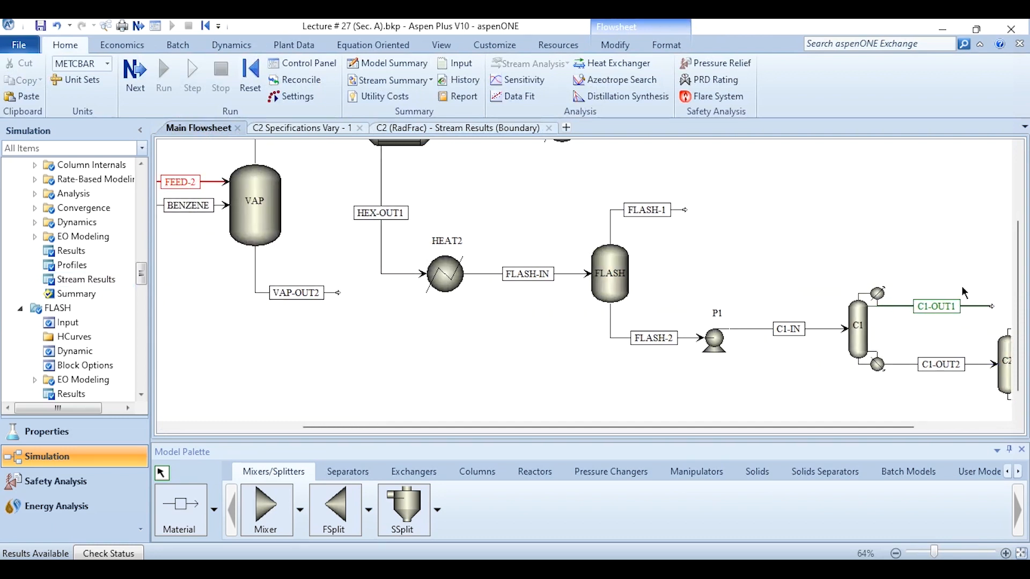
{"action": "scroll", "coordinate": [344, 304], "scroll_direction": "left", "scroll_amount": 5}
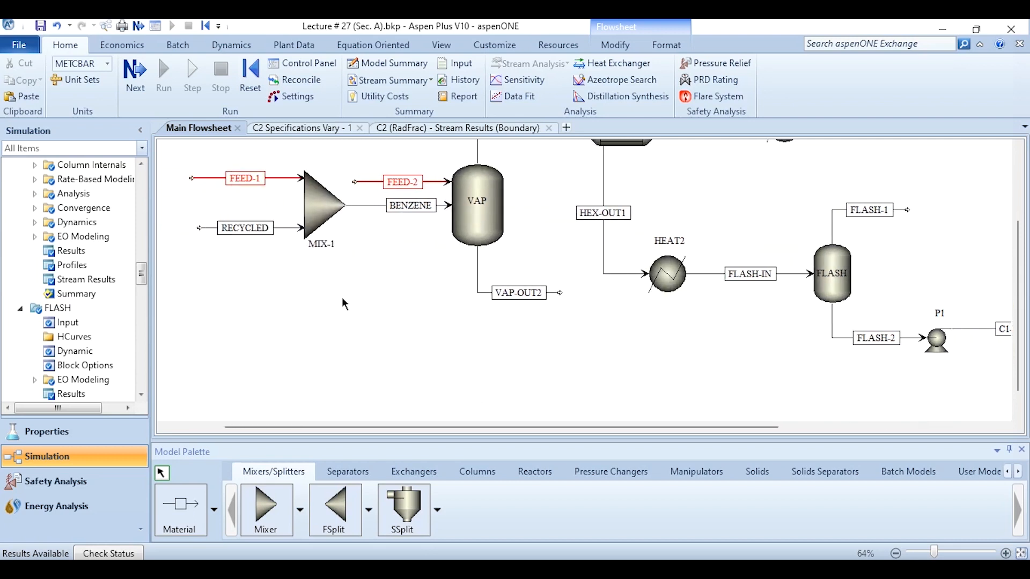